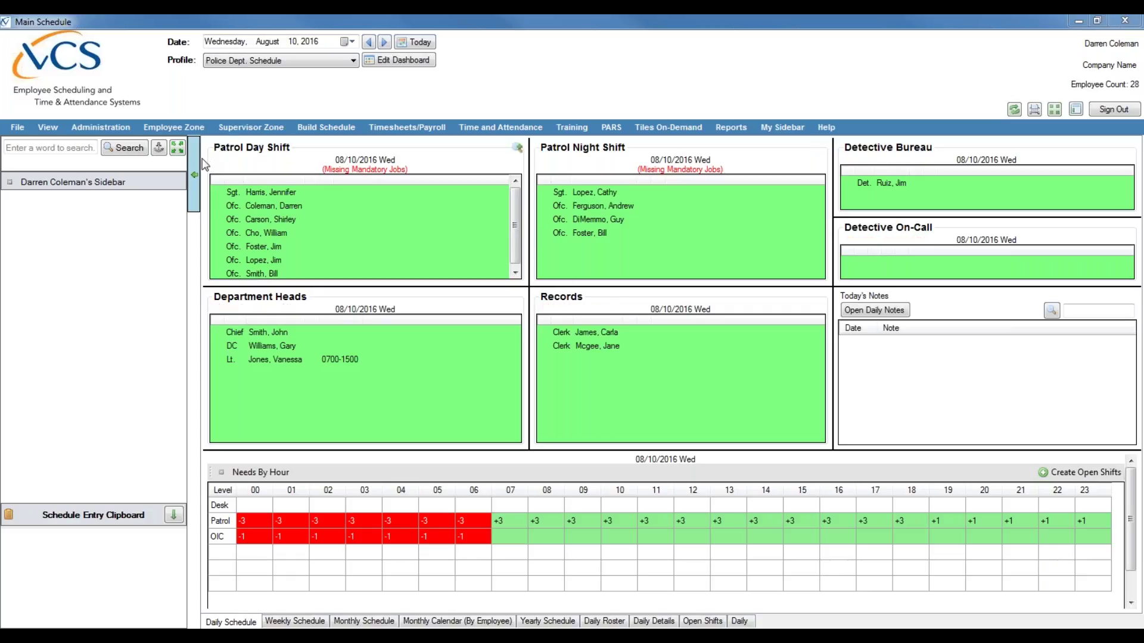
# Step: Open the Validation and Coverage Skill Sets settings and view the shift list for updating skill set labels
pyautogui.click(100, 128)
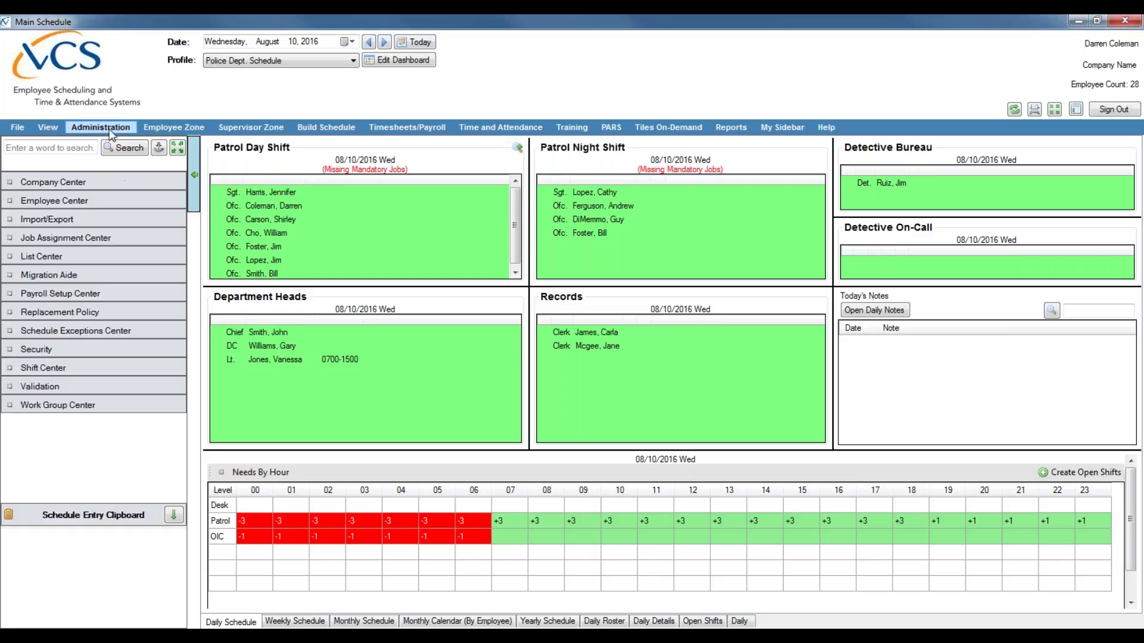
pyautogui.click(31, 386)
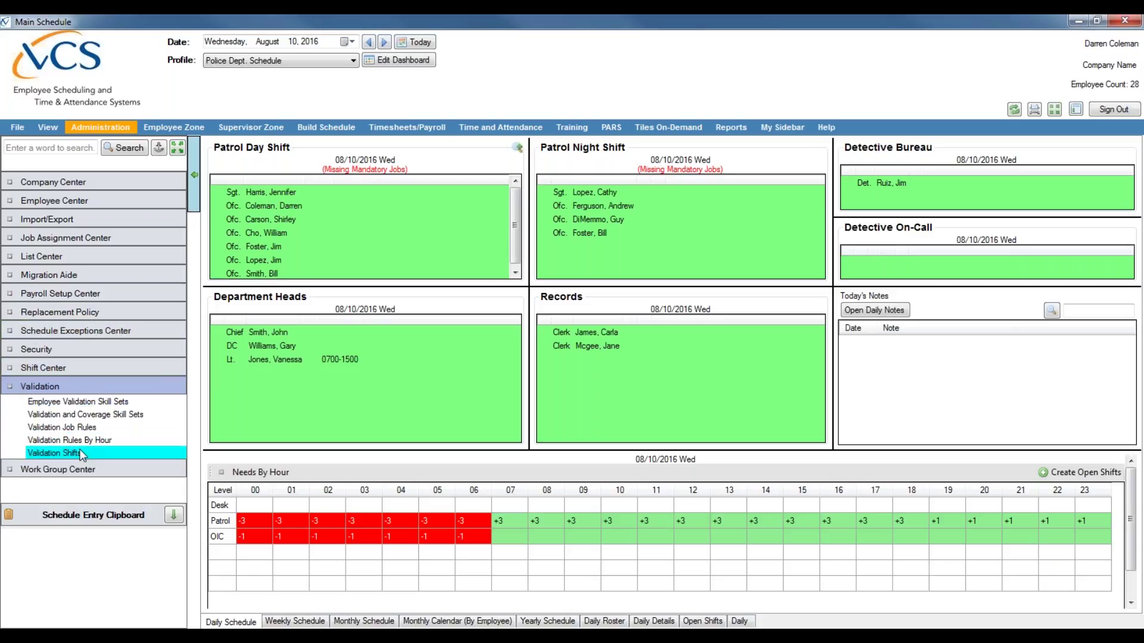
pyautogui.click(124, 416)
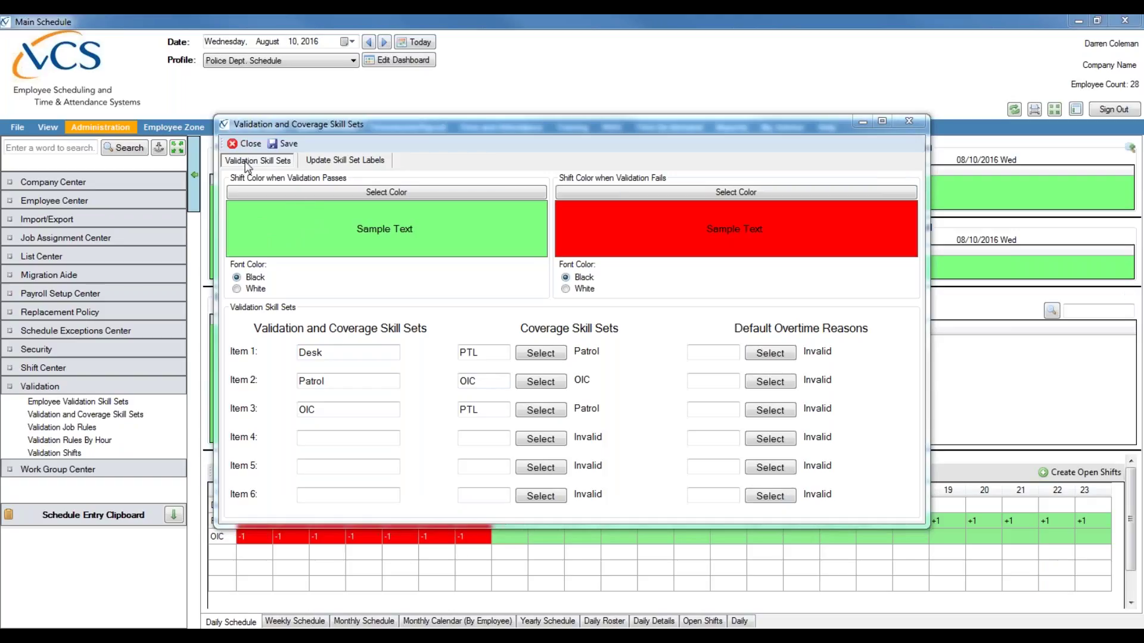
pyautogui.click(317, 160)
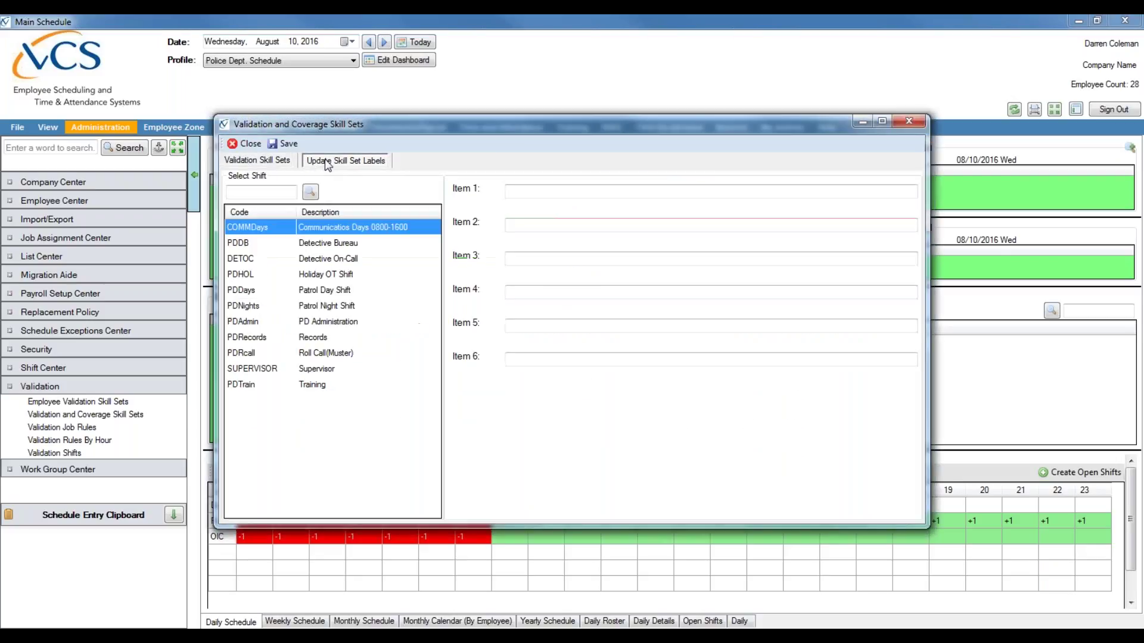
pyautogui.click(289, 164)
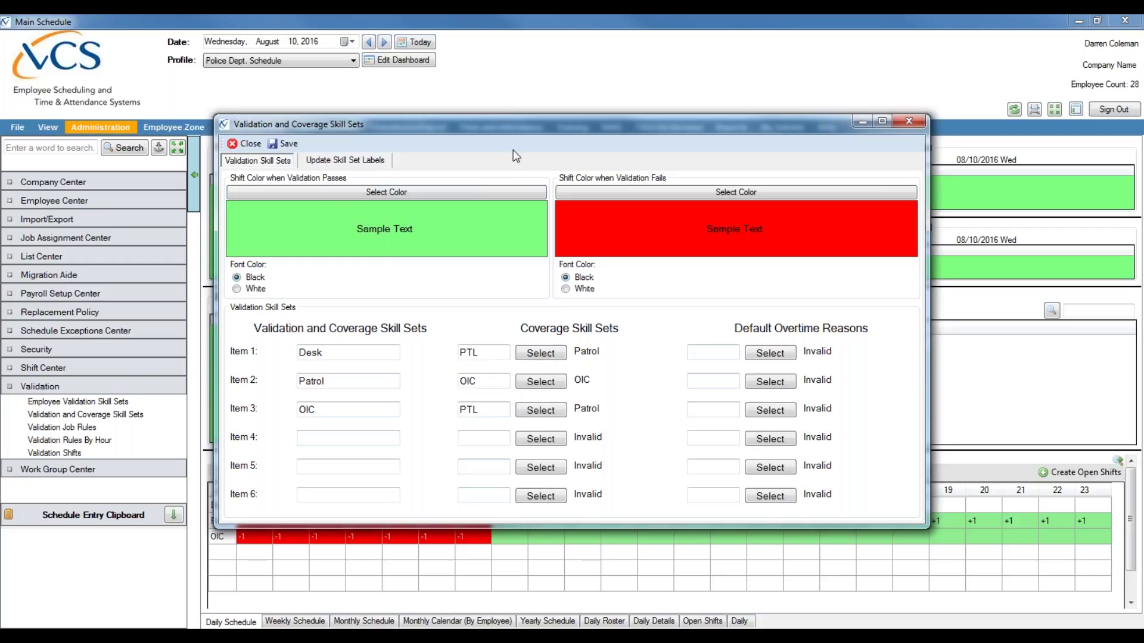
# Step: Examine the shift colors and missing mandatory job notices on the daily schedule behind the skill set settings
pyautogui.moveTo(544, 132); pyautogui.dragTo(660, 270)
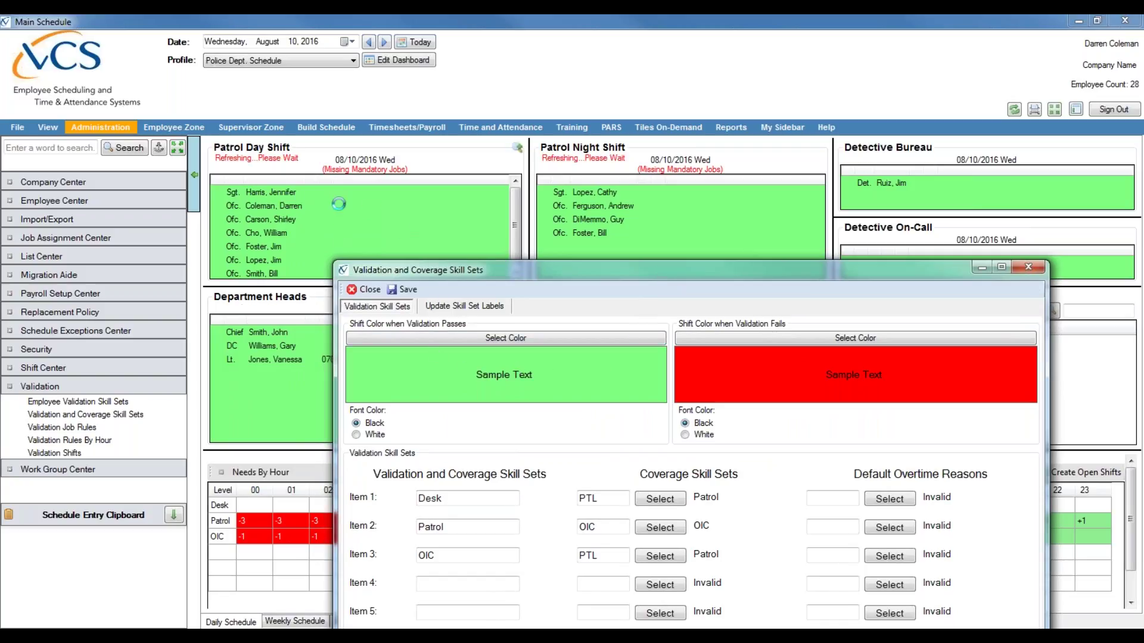
pyautogui.moveTo(523, 264); pyautogui.dragTo(551, 428)
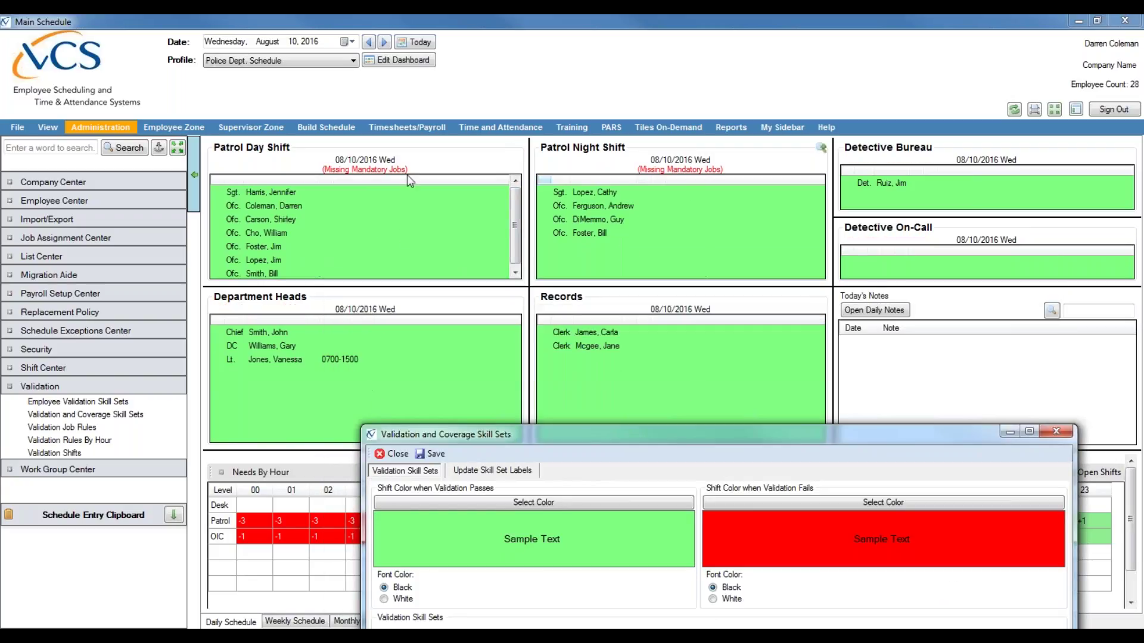
pyautogui.moveTo(679, 444); pyautogui.dragTo(481, 295)
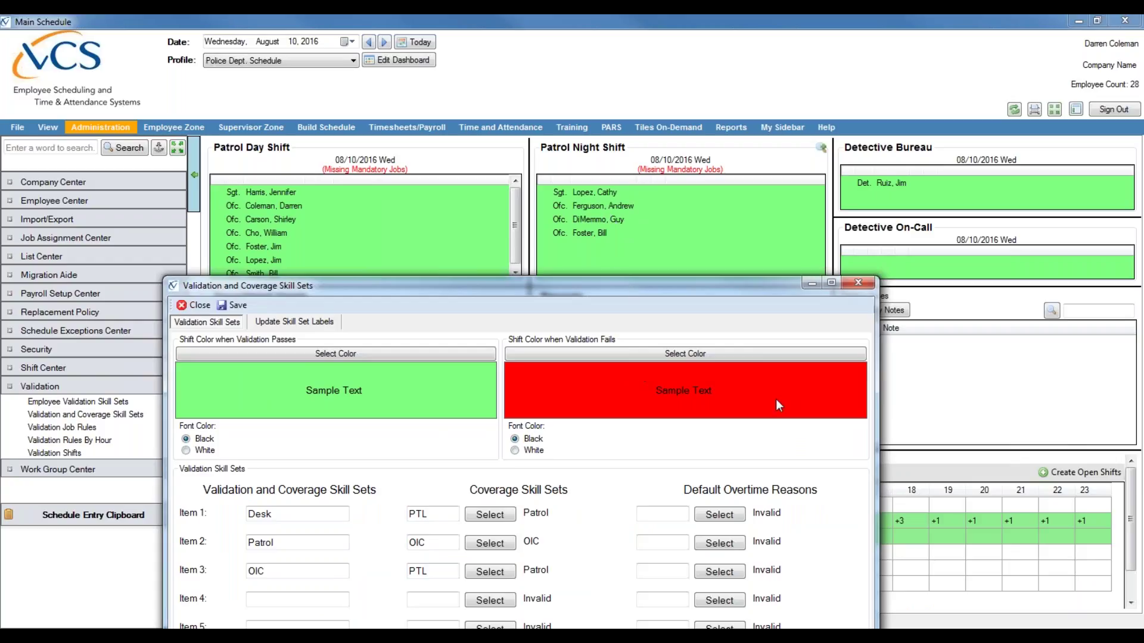
pyautogui.moveTo(744, 285); pyautogui.dragTo(733, 373)
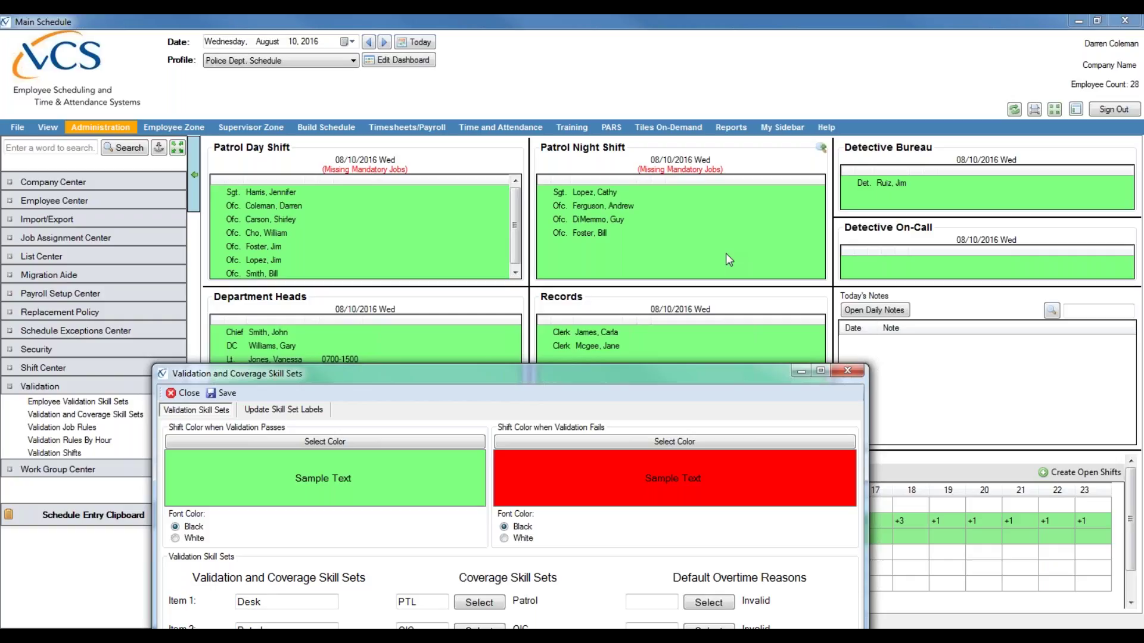
pyautogui.moveTo(671, 374); pyautogui.dragTo(699, 278)
pyautogui.moveTo(718, 241); pyautogui.dragTo(763, 135)
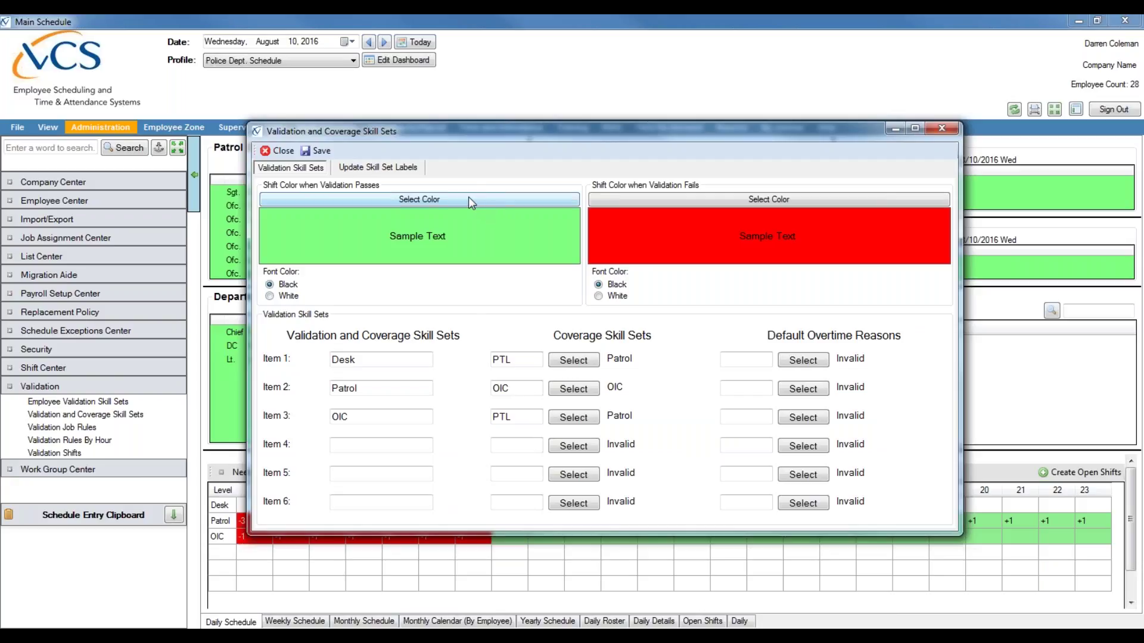
# Step: View the available shift colors for passing and failing validation without choosing a new one
pyautogui.click(410, 199)
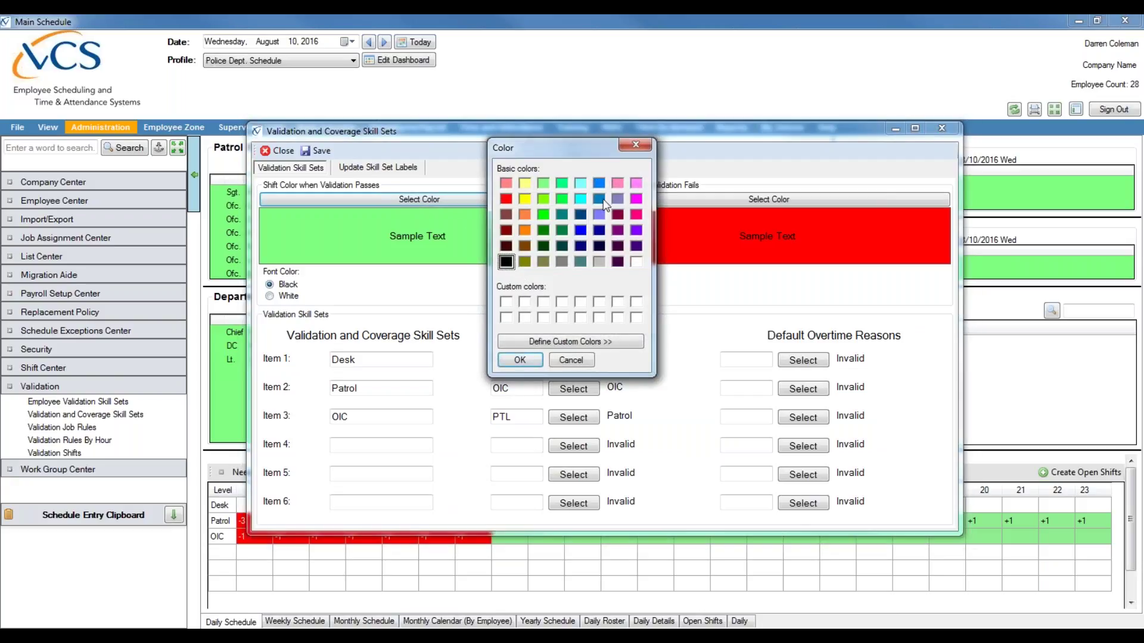
pyautogui.click(630, 146)
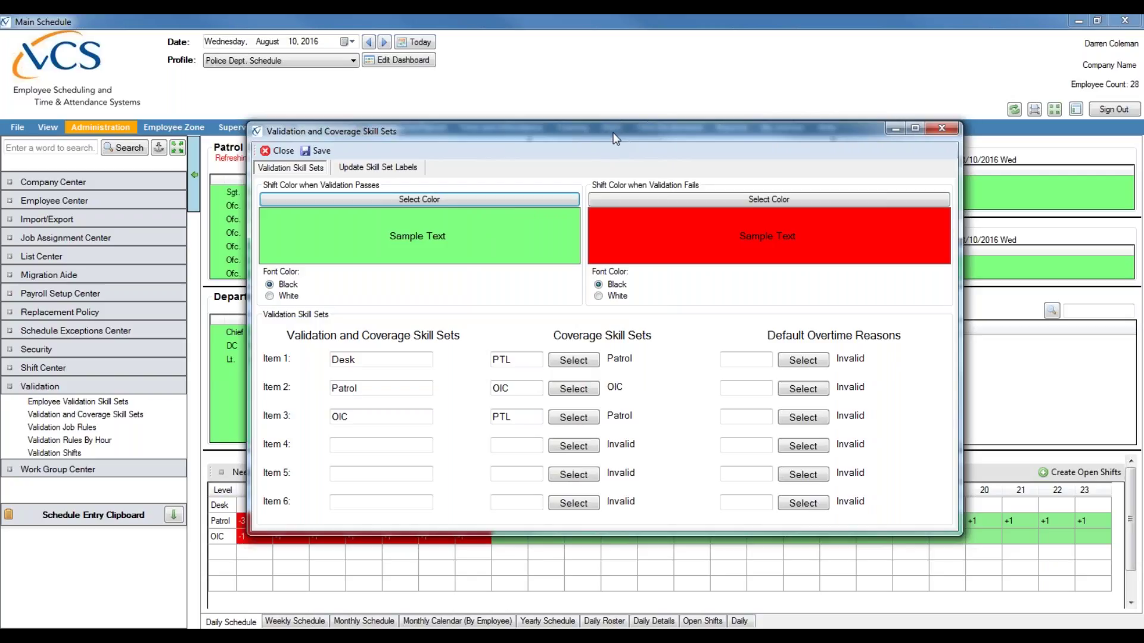
pyautogui.moveTo(620, 149); pyautogui.dragTo(630, 168)
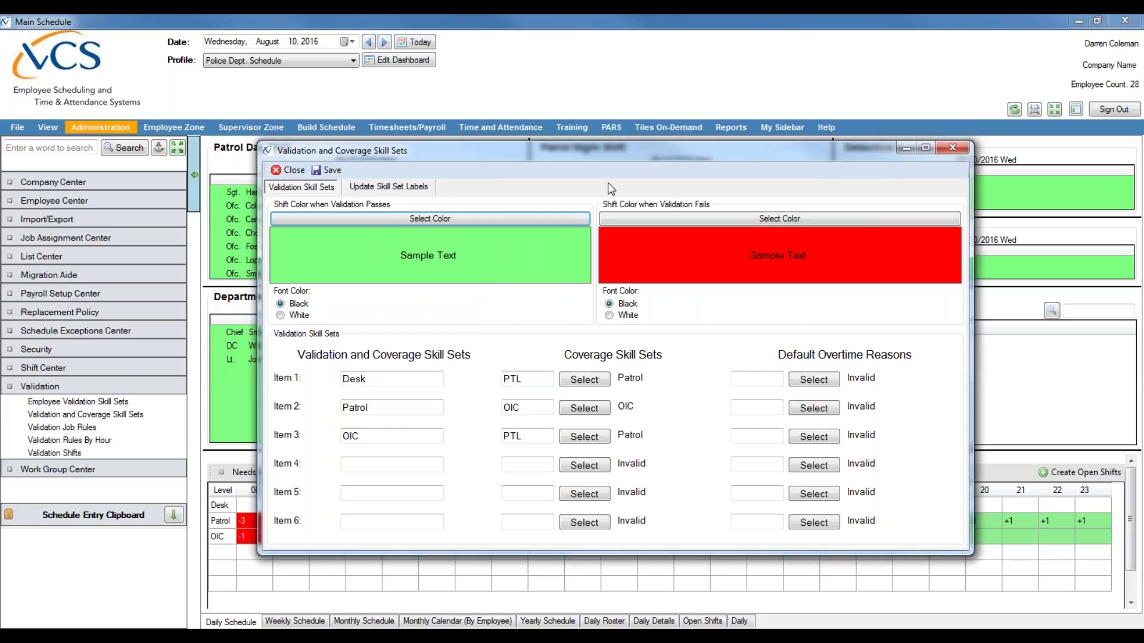
pyautogui.moveTo(634, 154); pyautogui.dragTo(803, 300)
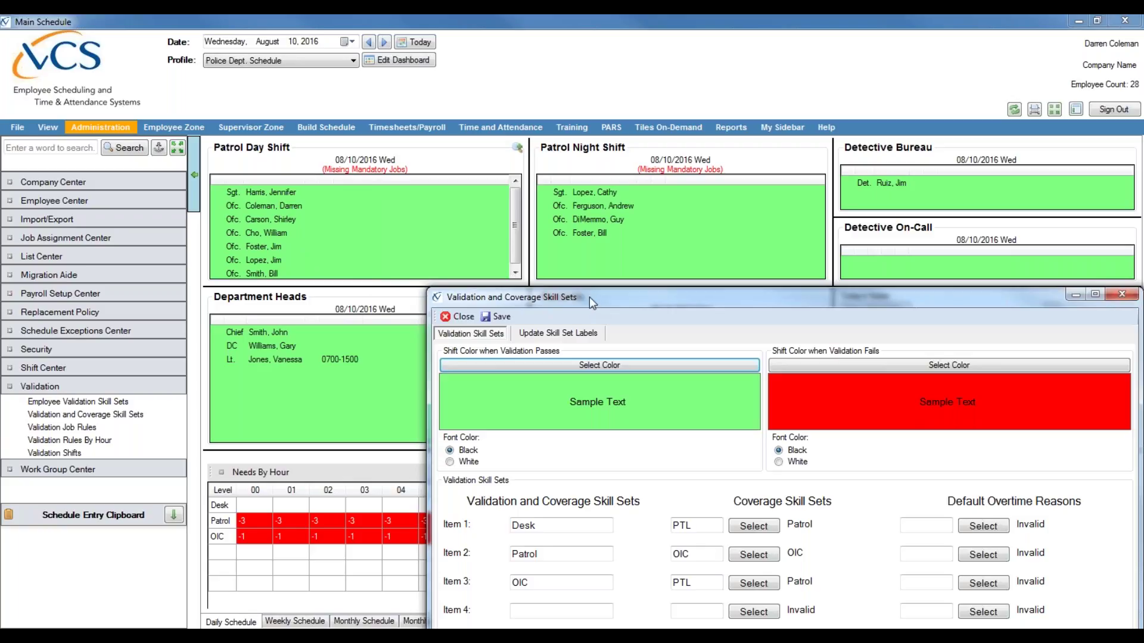
pyautogui.click(596, 364)
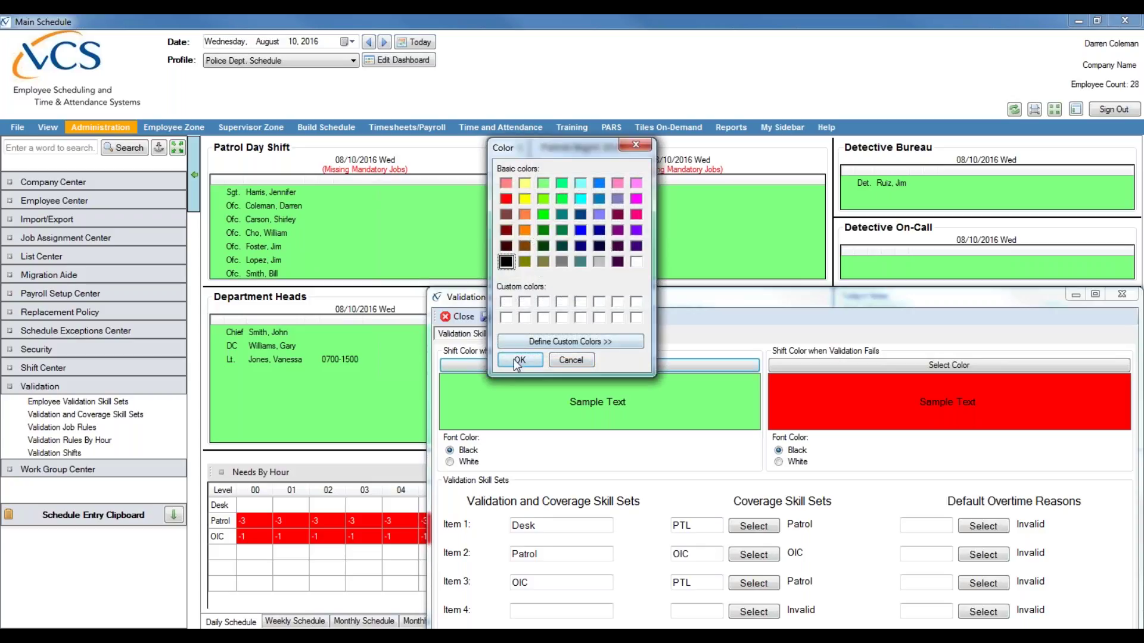
pyautogui.click(636, 145)
pyautogui.moveTo(708, 303); pyautogui.dragTo(596, 147)
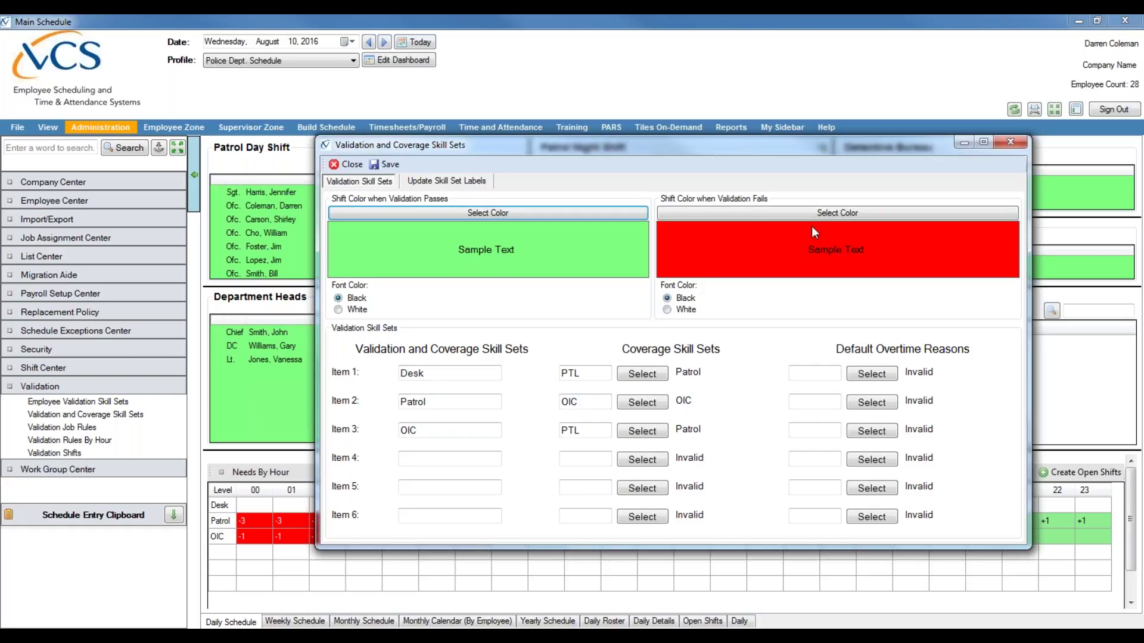
pyautogui.click(835, 215)
pyautogui.click(637, 145)
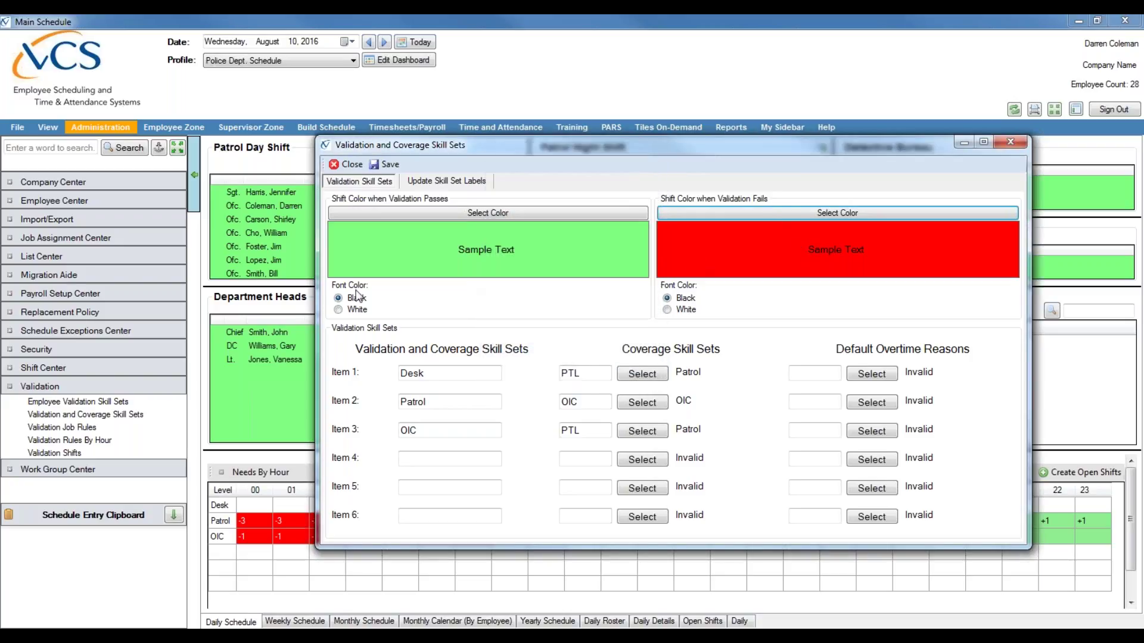
# Step: Try the white font color for both passing and failing validation, setting each back to black
pyautogui.click(339, 310)
pyautogui.click(338, 298)
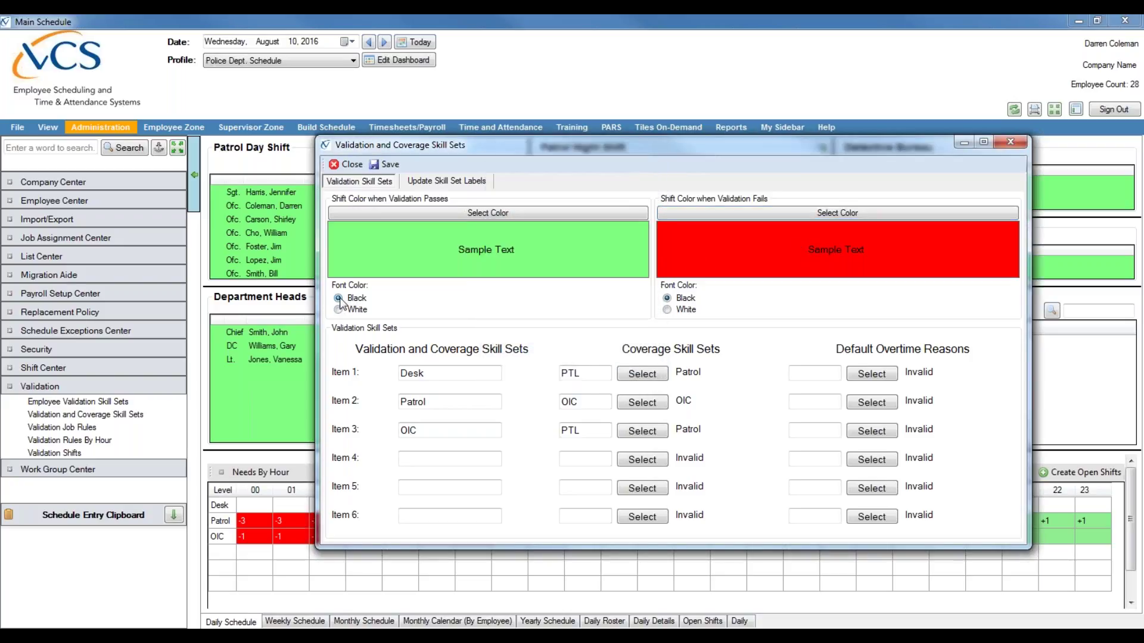
pyautogui.click(338, 310)
pyautogui.click(338, 298)
pyautogui.click(668, 309)
pyautogui.click(683, 300)
pyautogui.click(682, 309)
pyautogui.click(667, 298)
# Step: Review the Desk, Patrol and OIC entries among the validation skill sets and close the settings
pyautogui.click(474, 428)
pyautogui.click(434, 400)
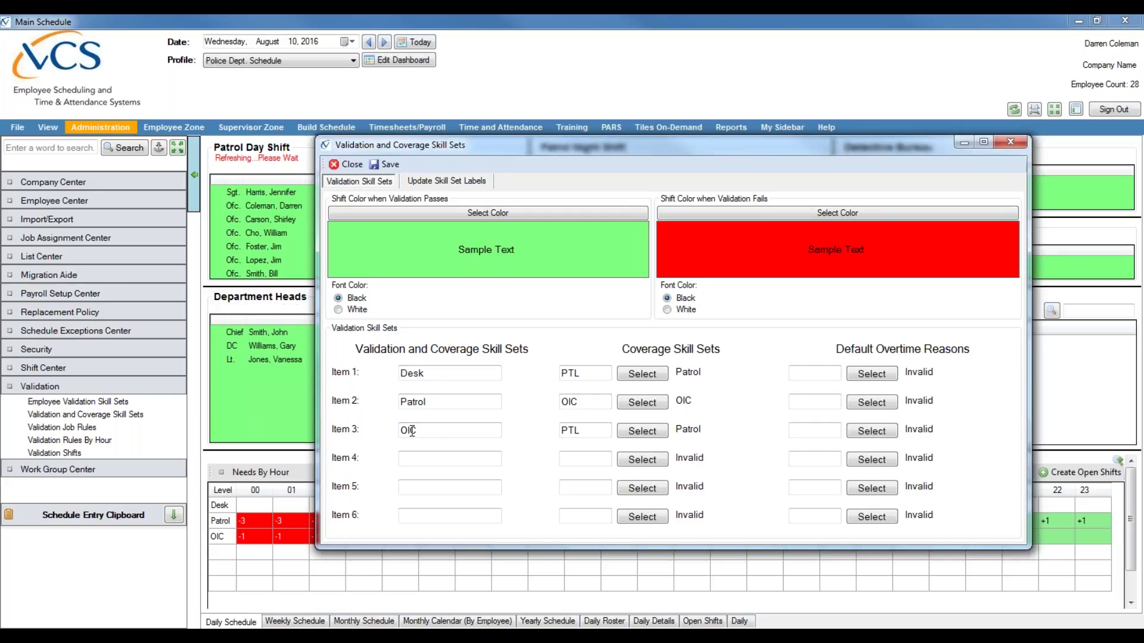
pyautogui.click(435, 433)
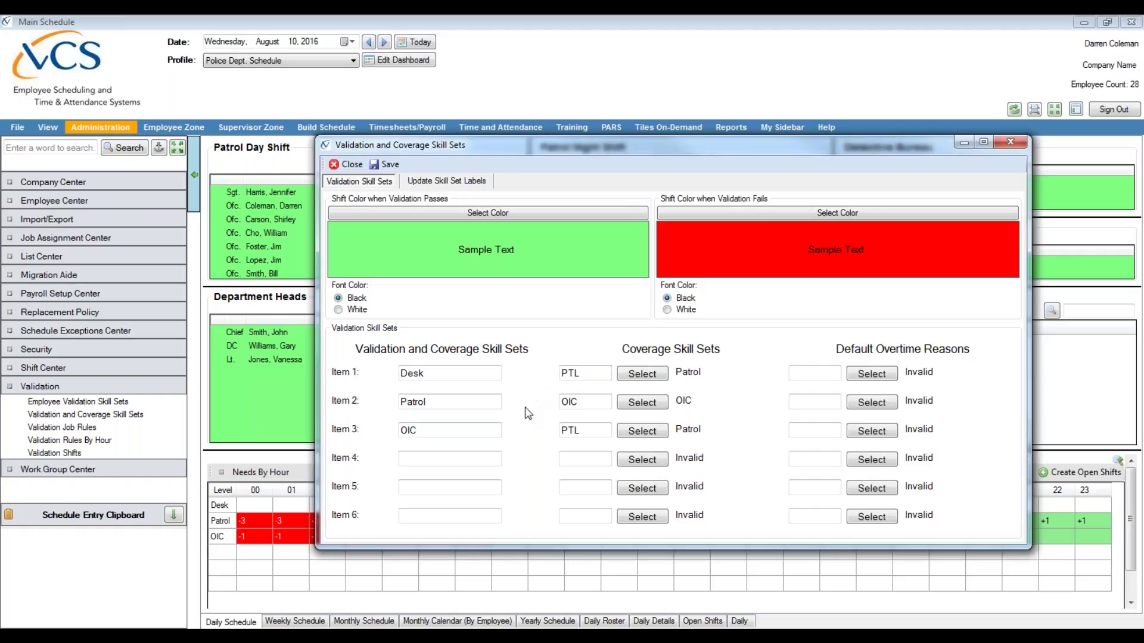
pyautogui.moveTo(431, 430); pyautogui.dragTo(342, 435)
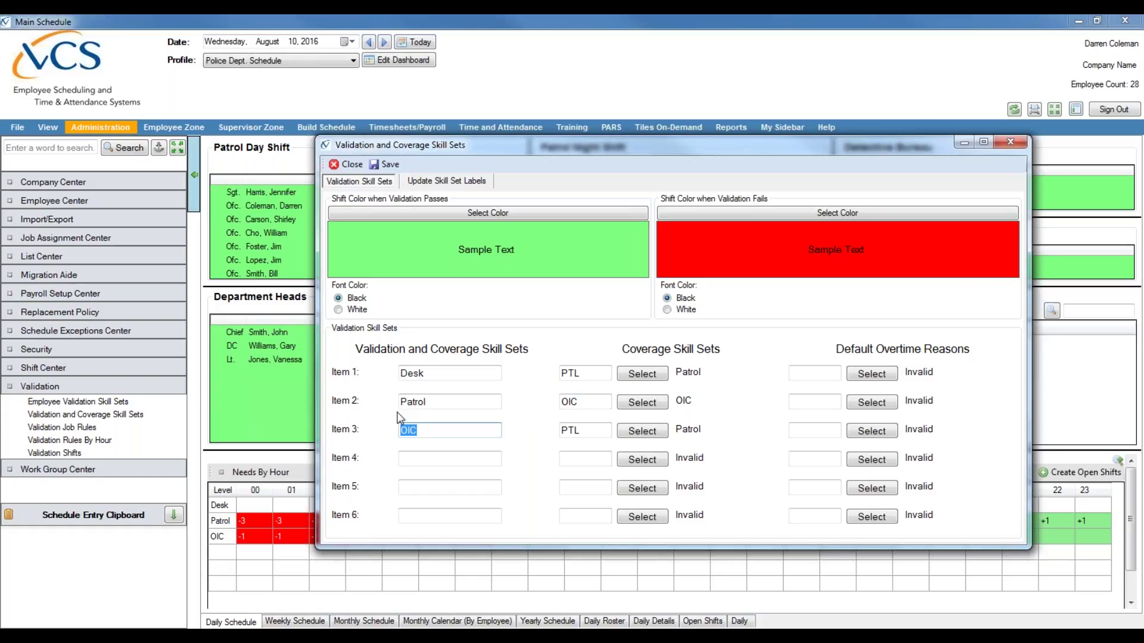
pyautogui.click(443, 372)
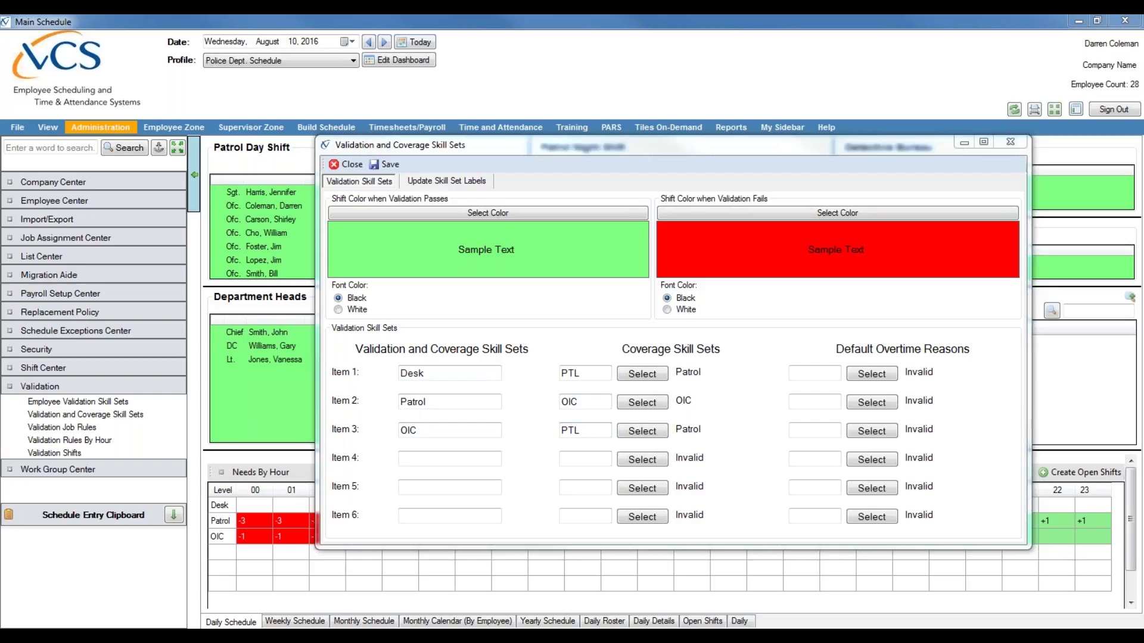
pyautogui.moveTo(420, 429); pyautogui.dragTo(394, 430)
pyautogui.moveTo(424, 373); pyautogui.dragTo(402, 371)
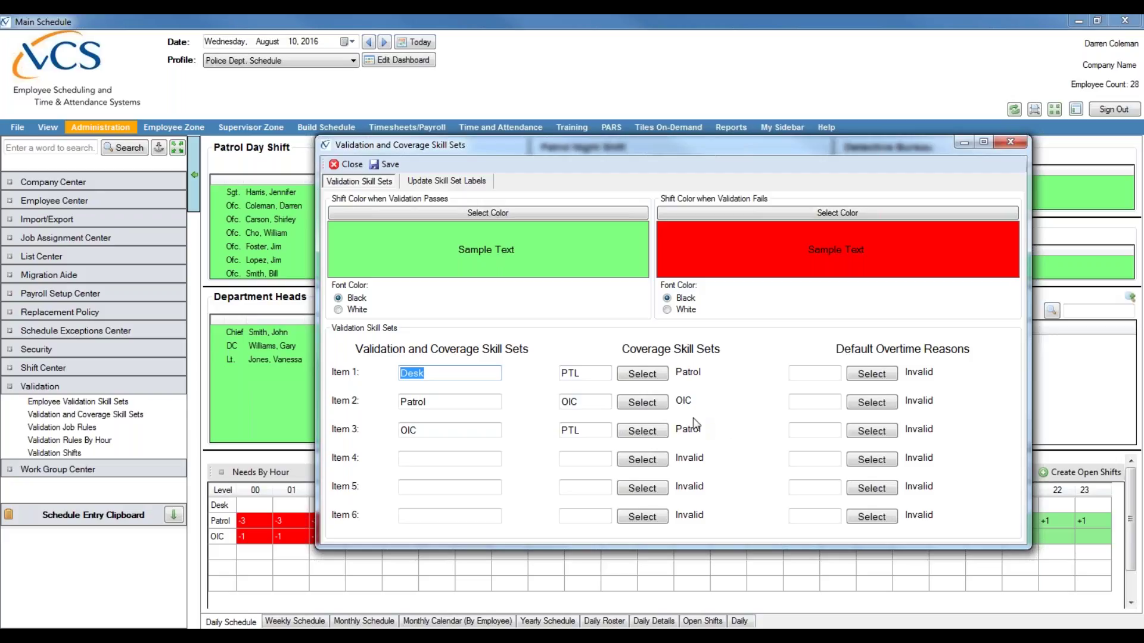
pyautogui.click(430, 374)
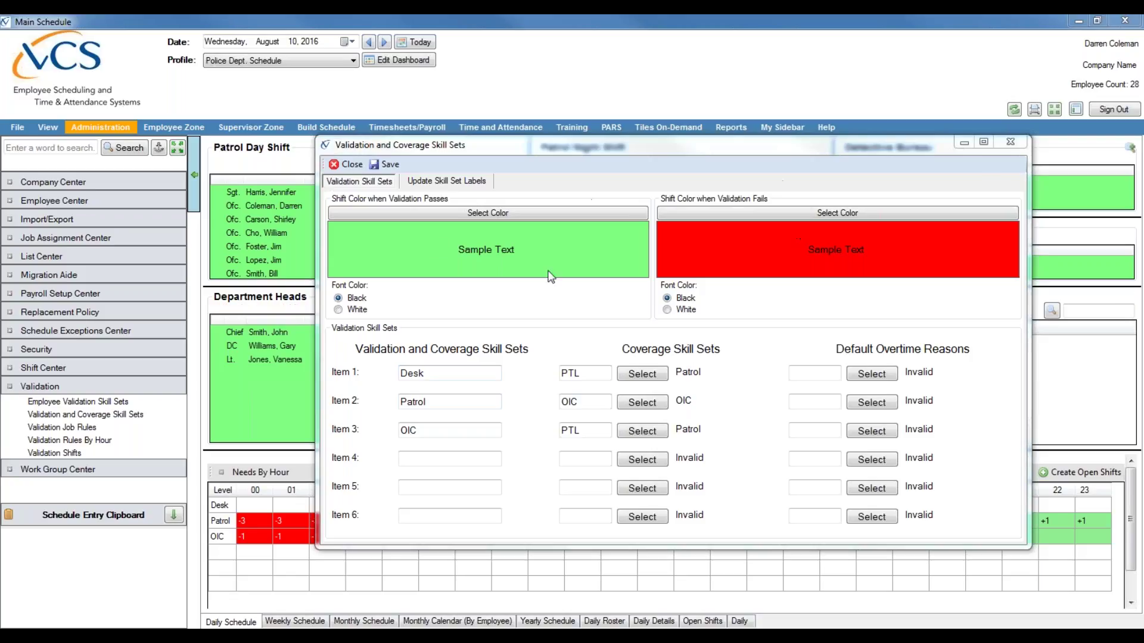
pyautogui.click(433, 400)
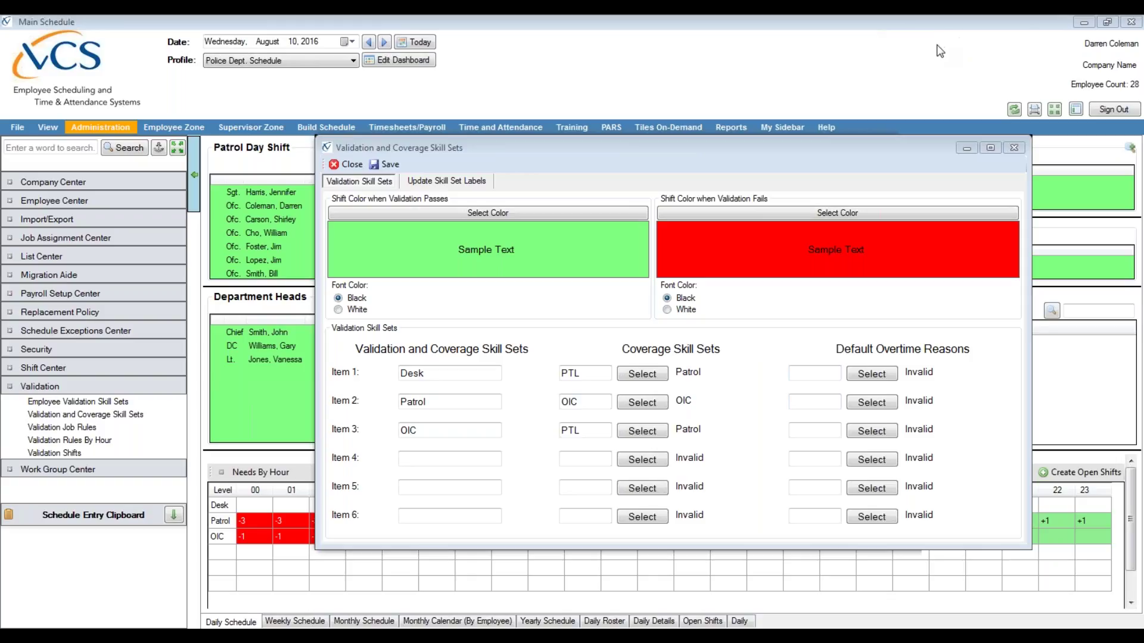
pyautogui.click(360, 173)
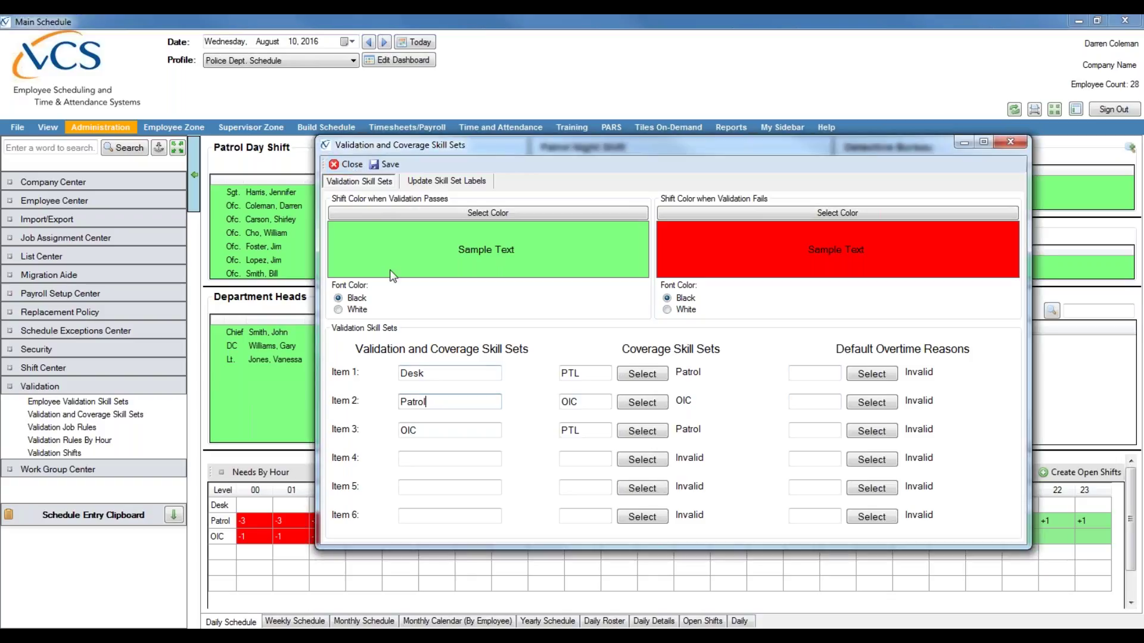
pyautogui.click(361, 166)
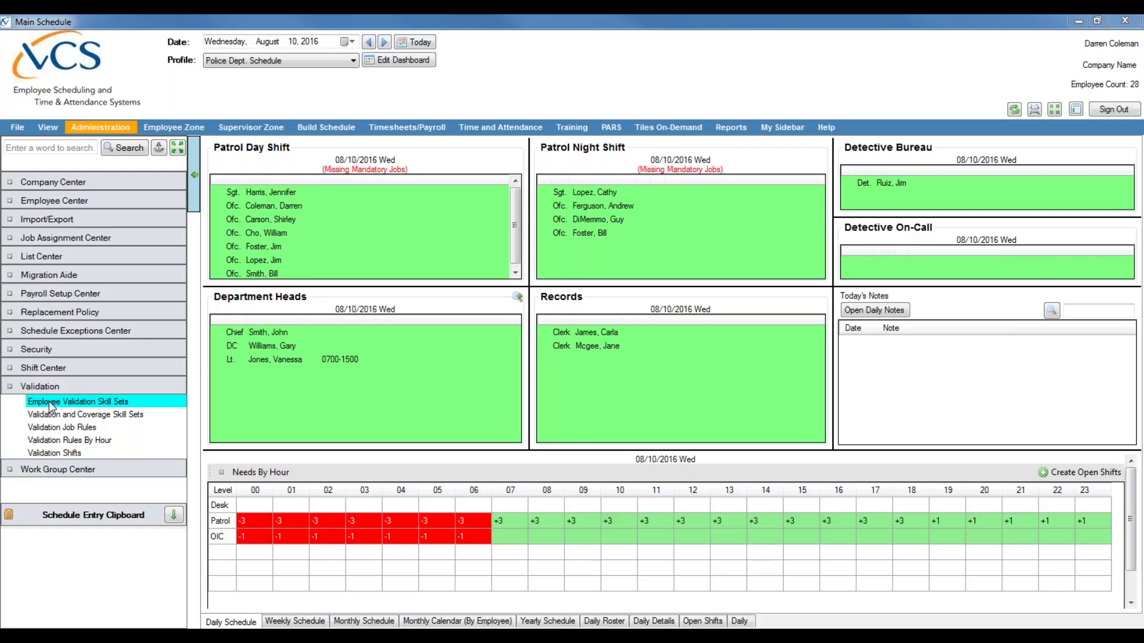
# Step: Open the Employee Validation Skill Sets and bring up the employee lookup
pyautogui.click(112, 407)
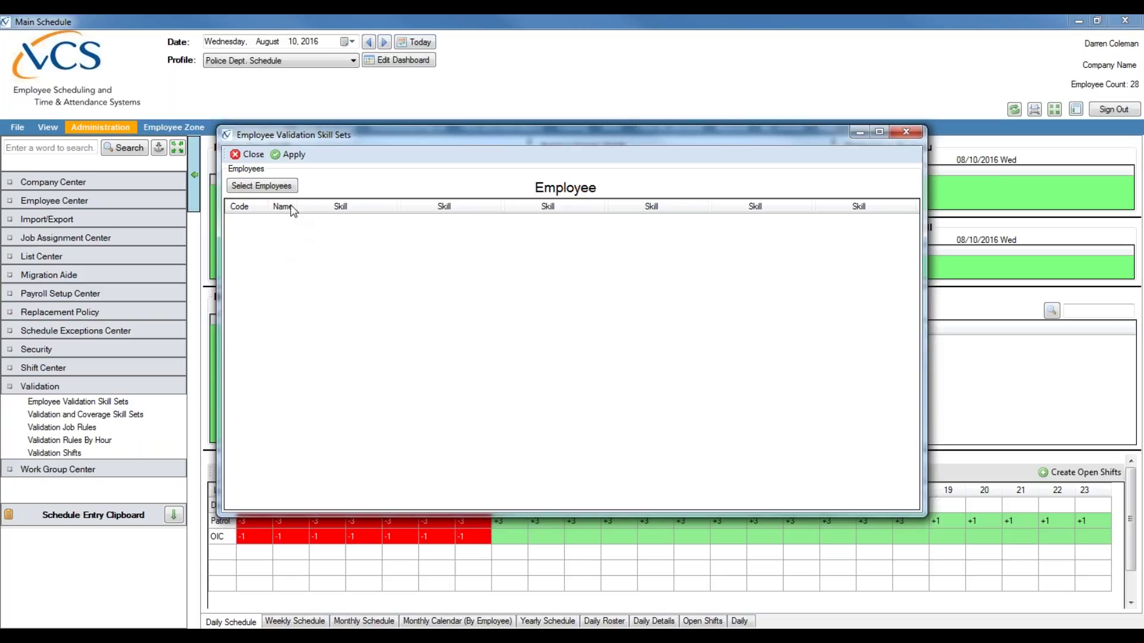
pyautogui.click(268, 190)
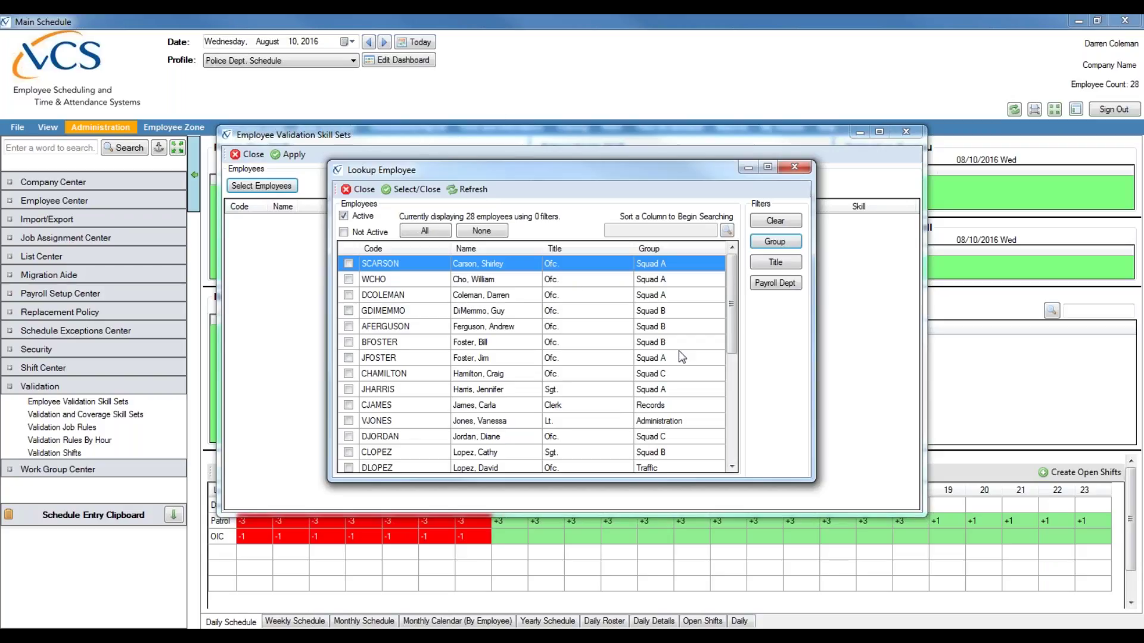
pyautogui.moveTo(730, 300)
pyautogui.mouseDown()
pyautogui.moveTo(735, 422)
pyautogui.moveTo(724, 292)
pyautogui.mouseUp()
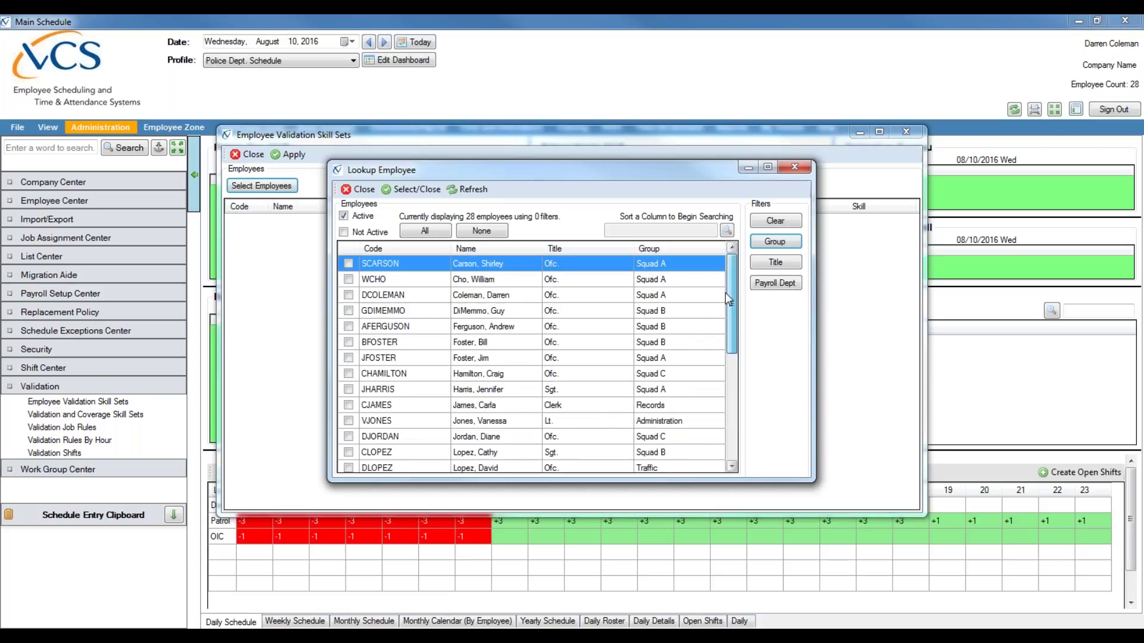
# Step: Filter the employee lookup by the Squad A group and select all listed employees
pyautogui.click(775, 242)
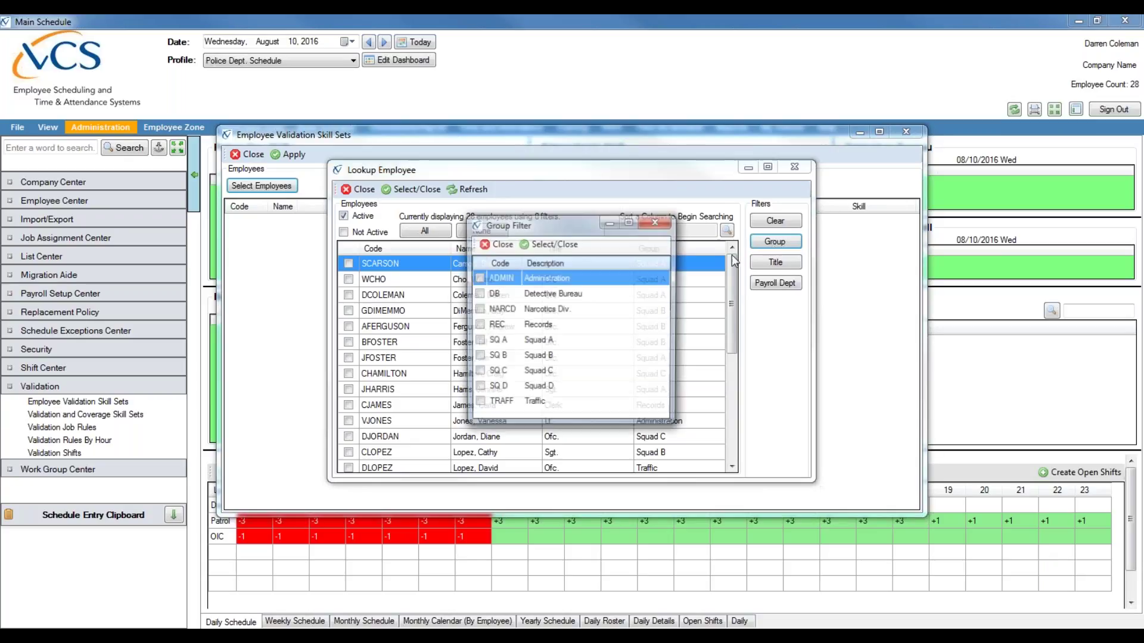
pyautogui.click(478, 341)
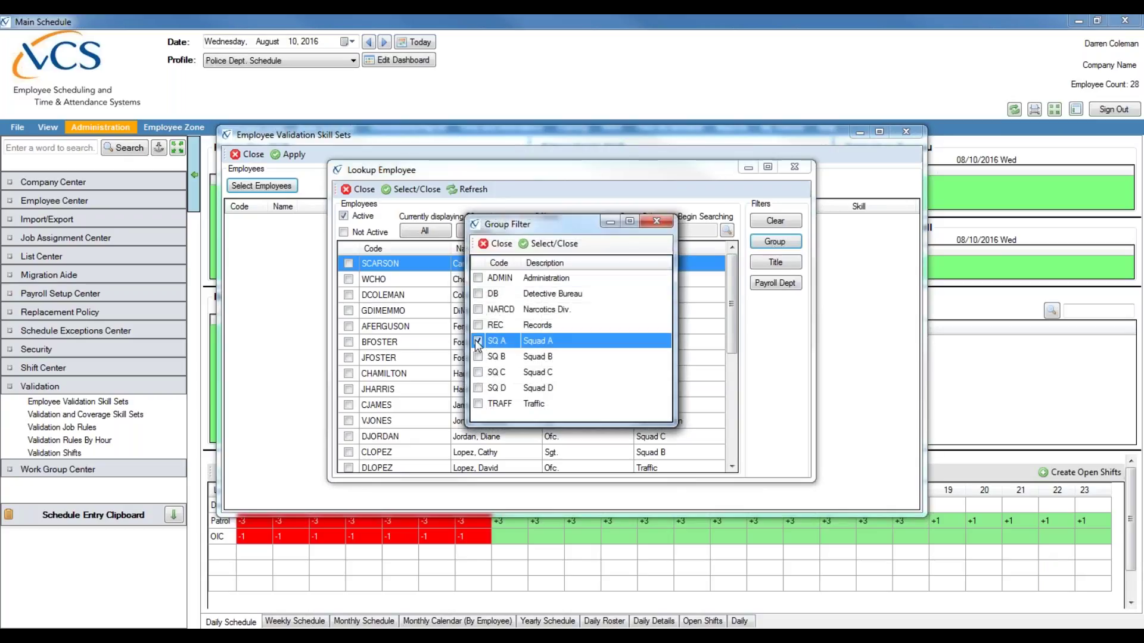
pyautogui.click(547, 244)
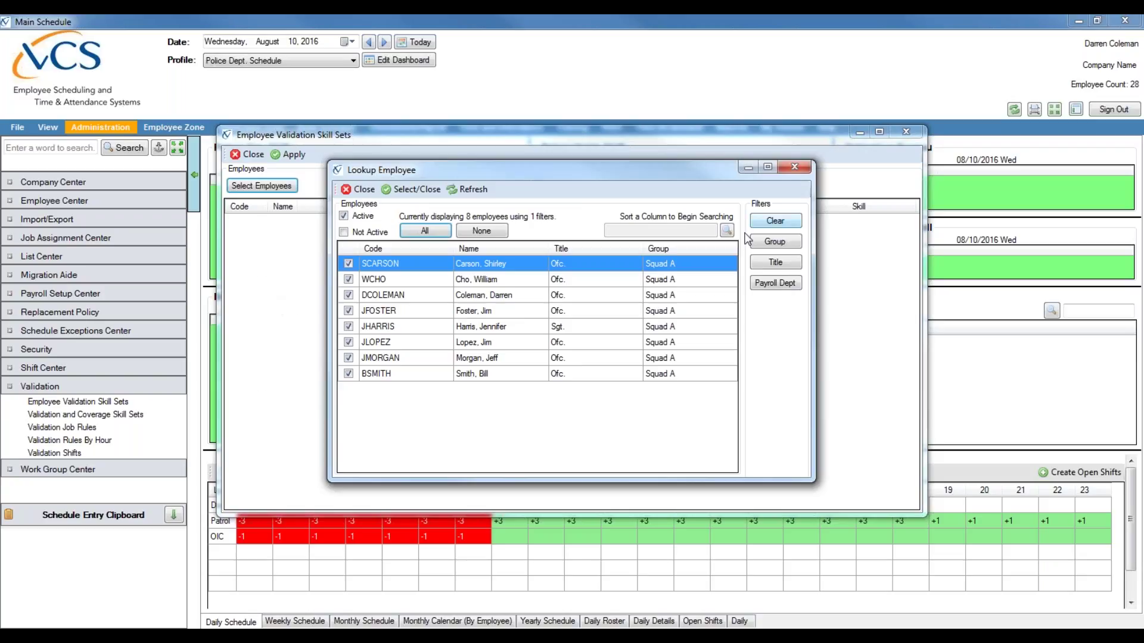
pyautogui.click(482, 231)
pyautogui.click(776, 244)
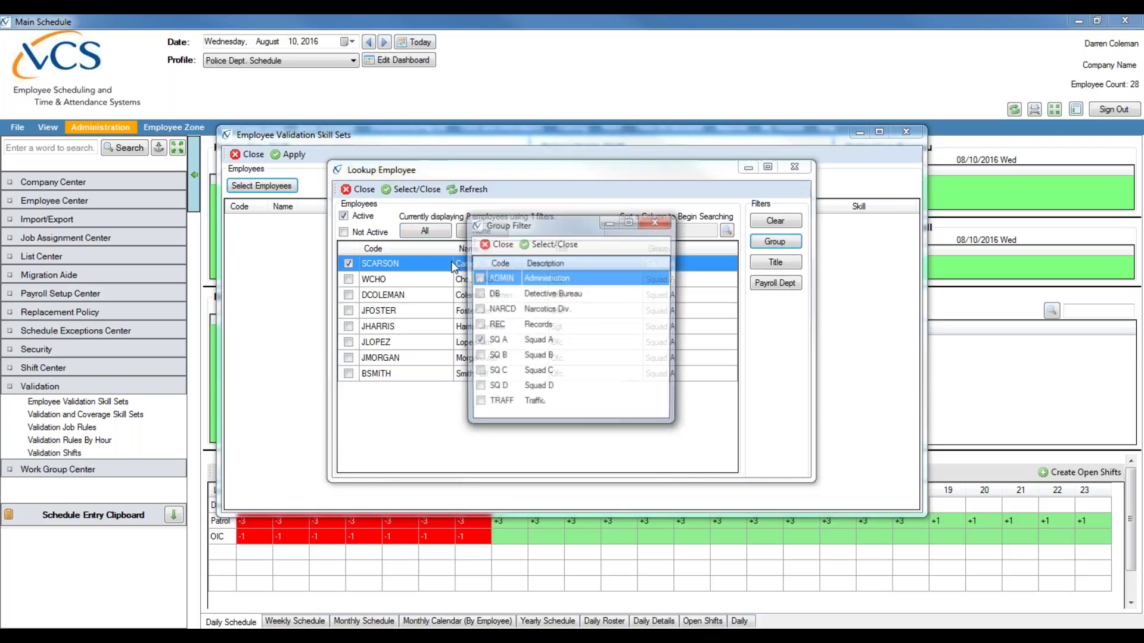
pyautogui.click(479, 343)
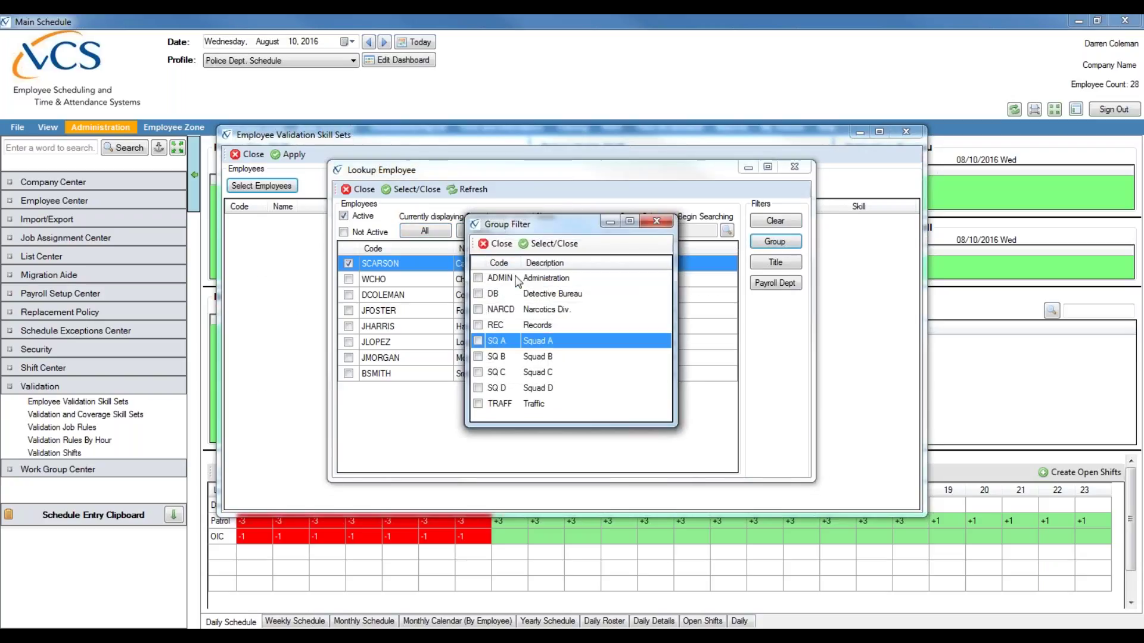
pyautogui.click(499, 248)
# Step: Extend the employee lookup's group filter with Administration, Detective Bureau, Narcotics Div., Records, Squads B, C and D, and Traffic
pyautogui.click(766, 244)
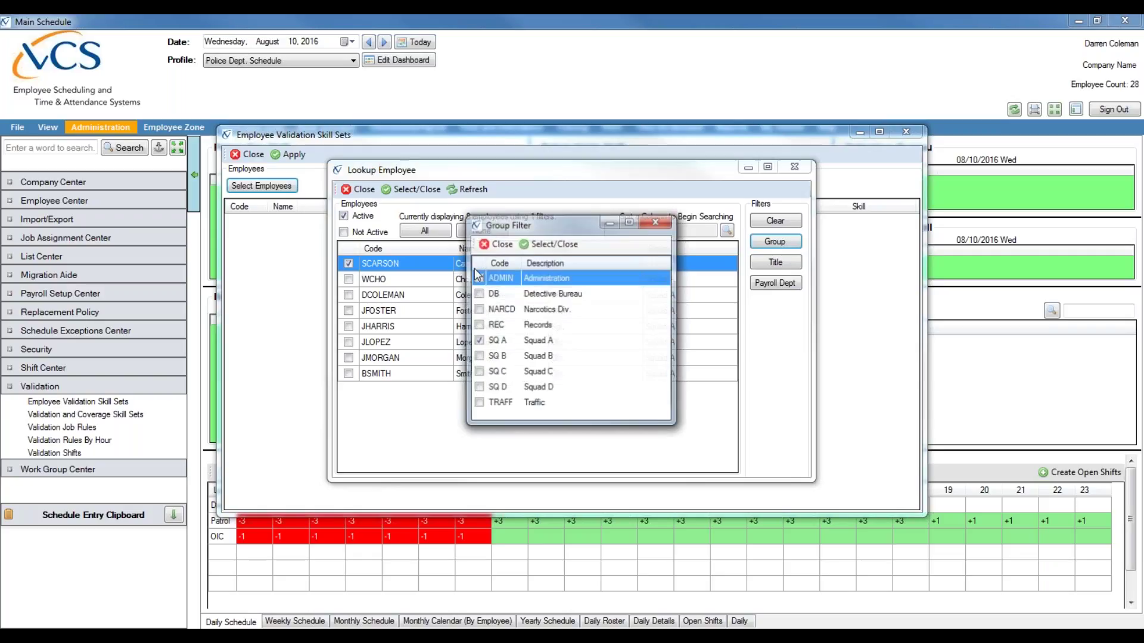
pyautogui.click(478, 278)
pyautogui.click(477, 294)
pyautogui.click(477, 309)
pyautogui.click(477, 325)
pyautogui.click(477, 356)
pyautogui.click(478, 372)
pyautogui.click(478, 388)
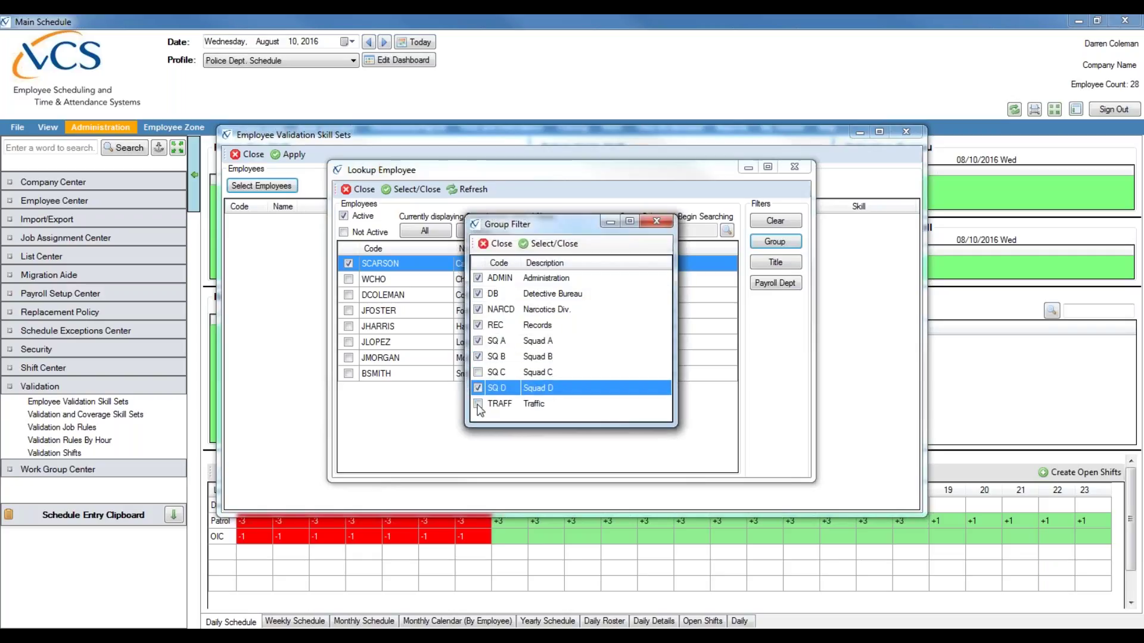
pyautogui.click(477, 404)
pyautogui.click(479, 372)
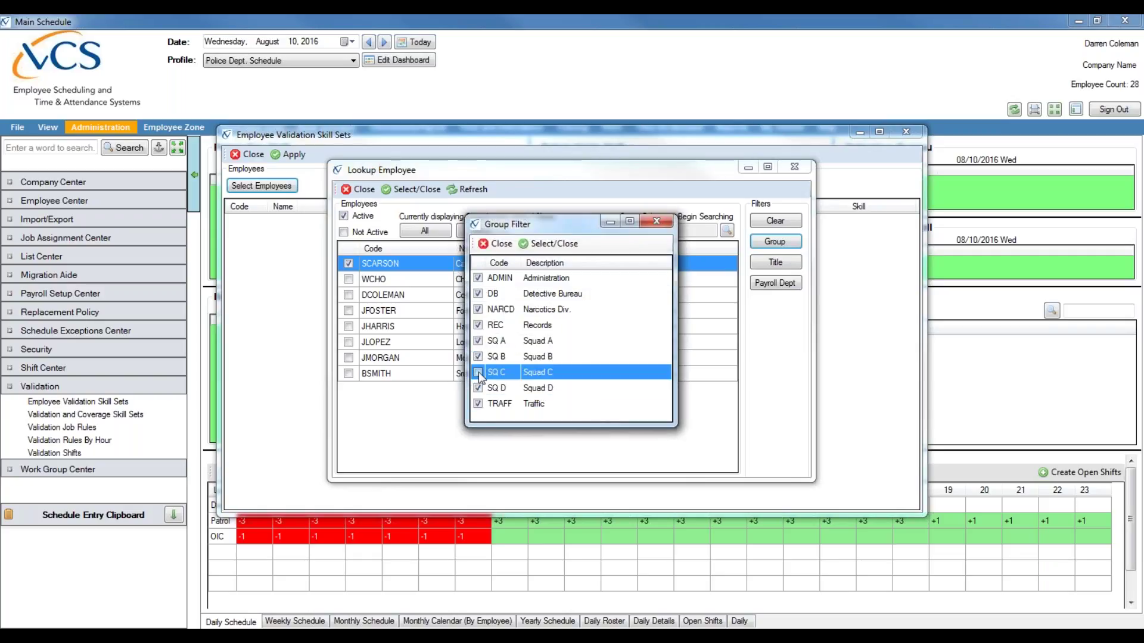
pyautogui.click(561, 244)
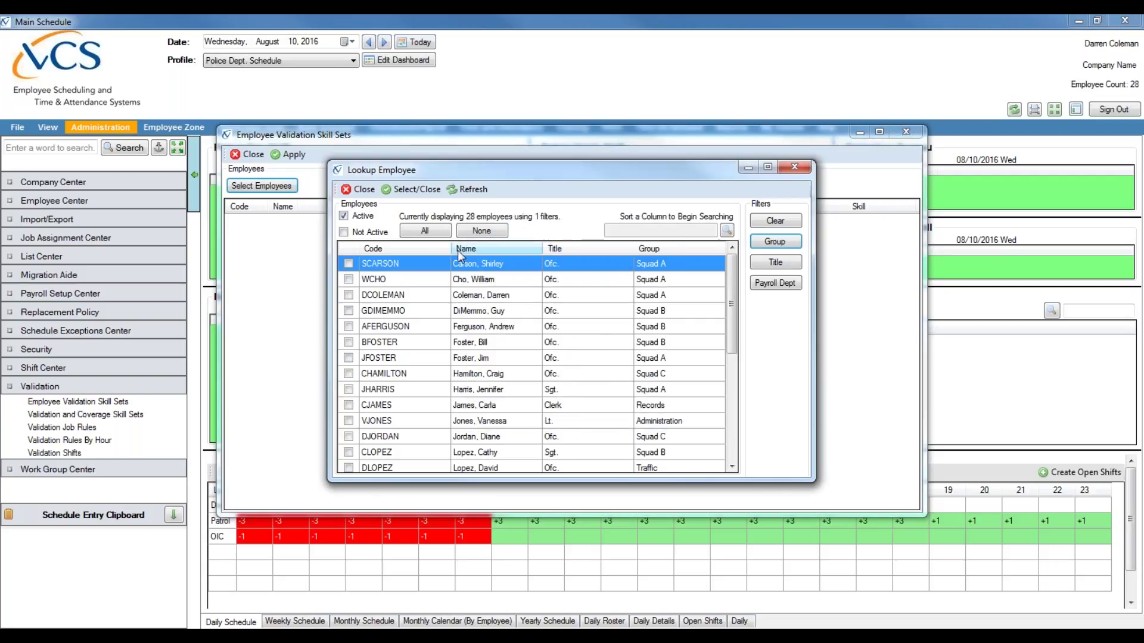
# Step: Select all employees in the lookup, load them into the Employee Validation Skill Sets and maximize that window
pyautogui.click(425, 231)
pyautogui.click(417, 189)
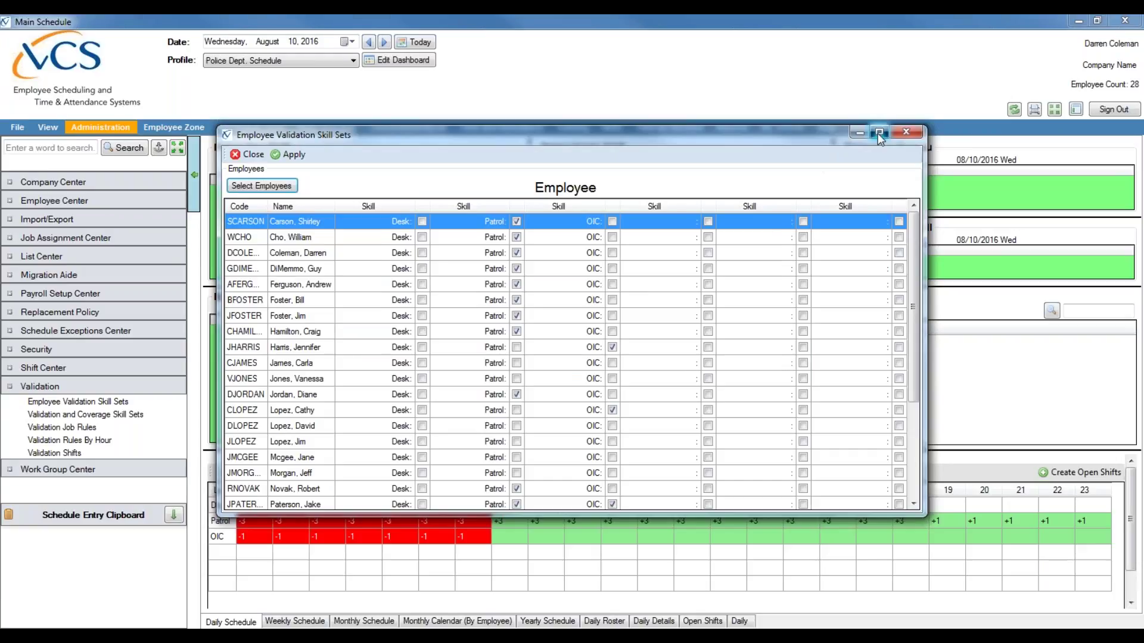
pyautogui.doubleClick(858, 137)
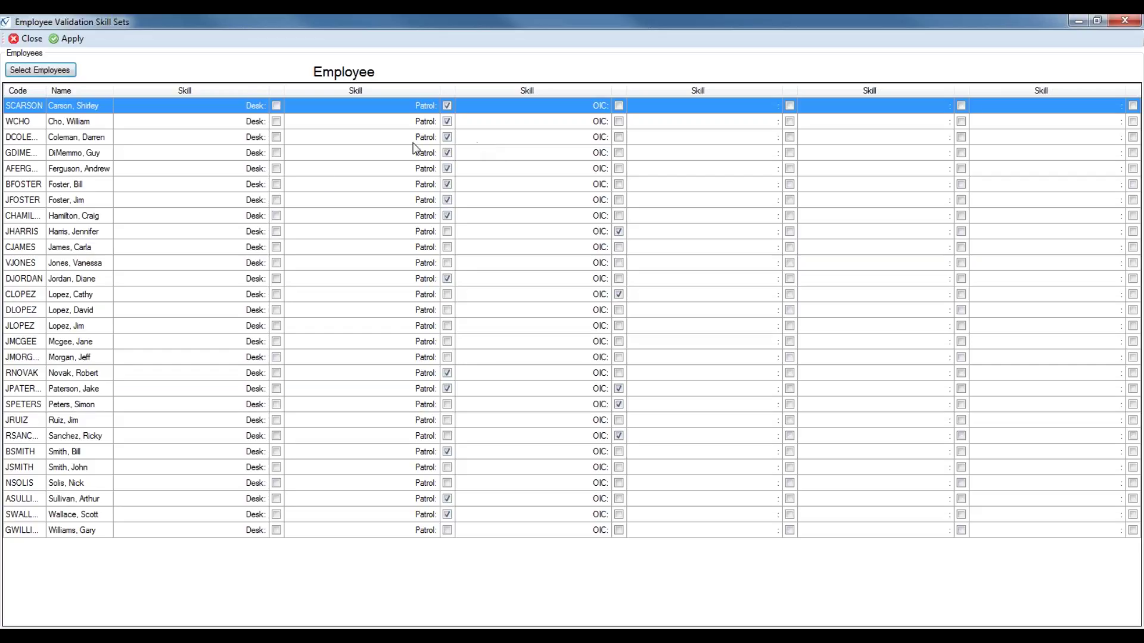
# Step: Assign the Desk skill to the department's chief, apply the change and close the employee skill sets
pyautogui.click(447, 169)
pyautogui.click(276, 469)
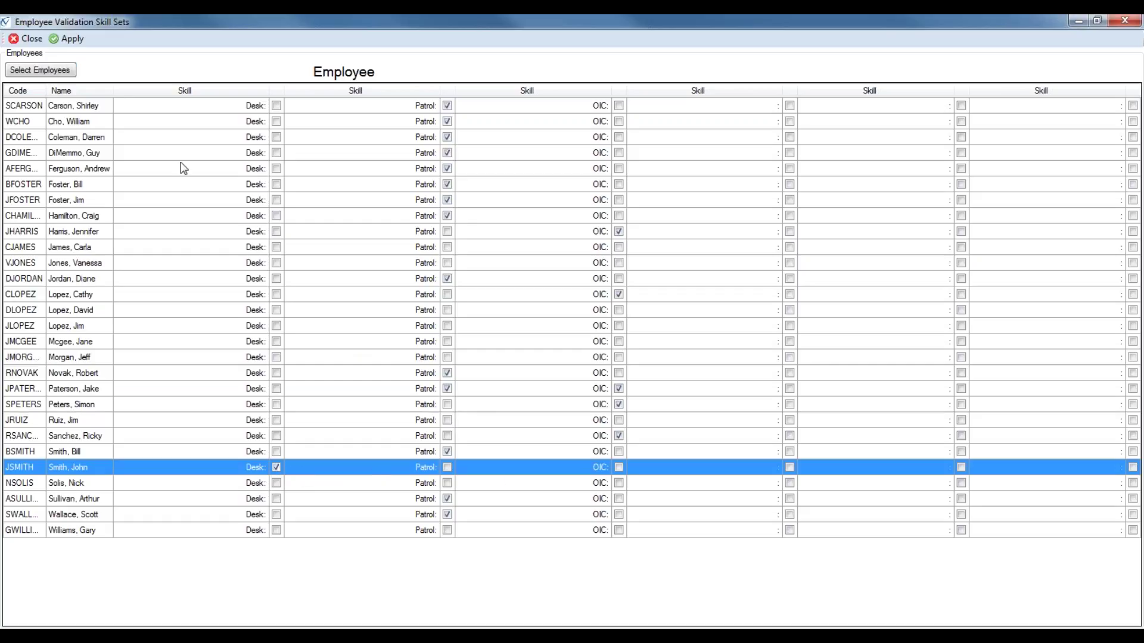
pyautogui.click(76, 38)
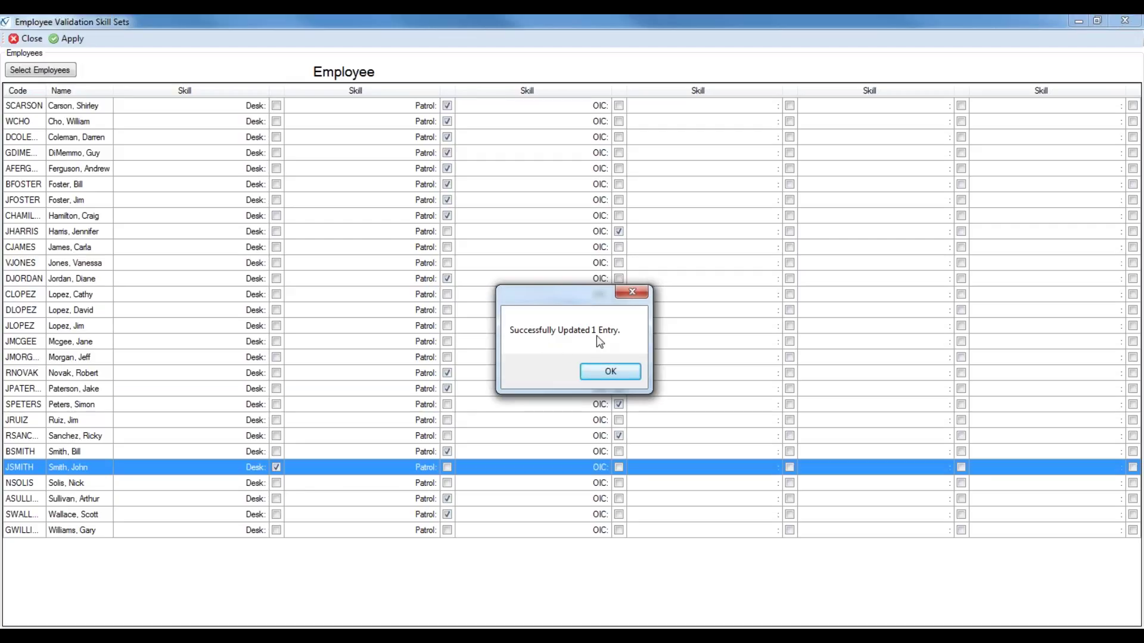
pyautogui.click(625, 374)
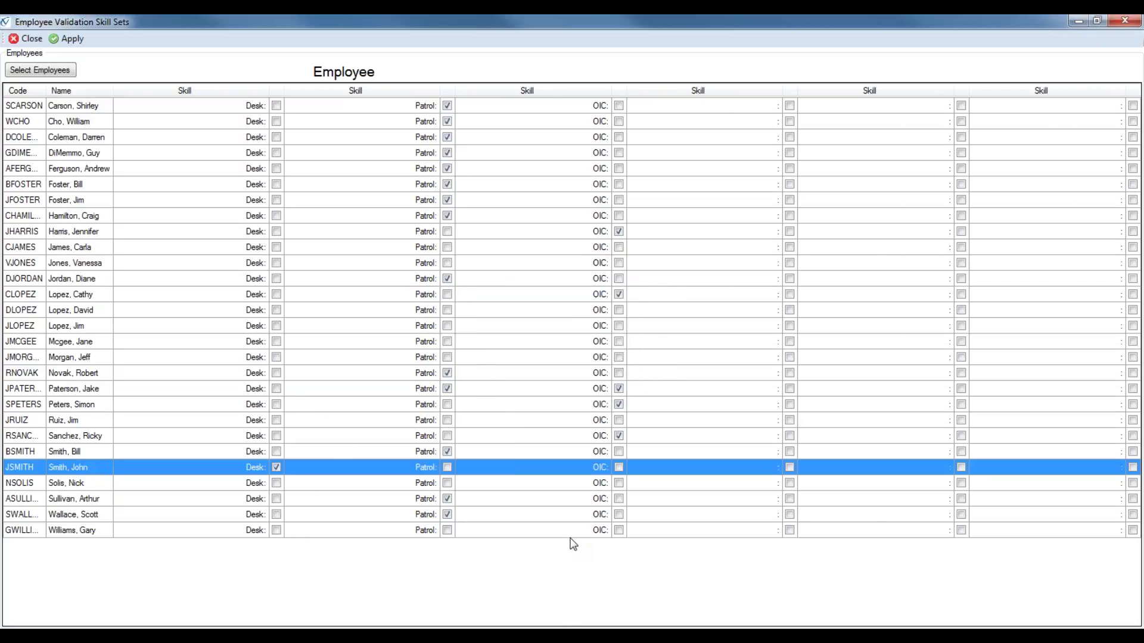
pyautogui.click(35, 38)
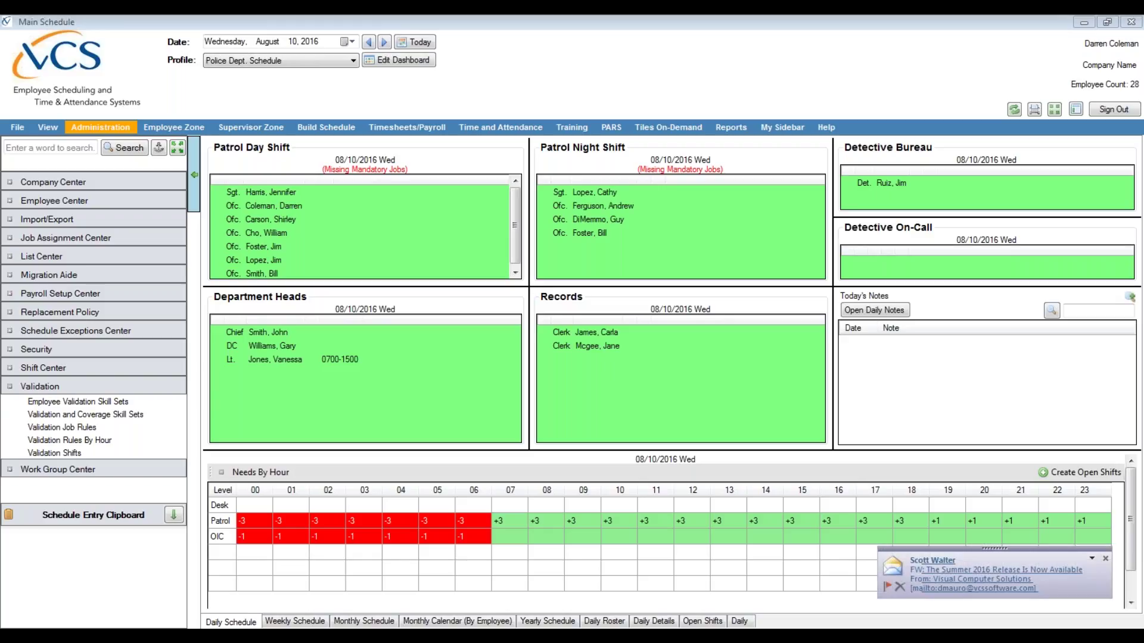
pyautogui.click(1092, 558)
pyautogui.click(713, 588)
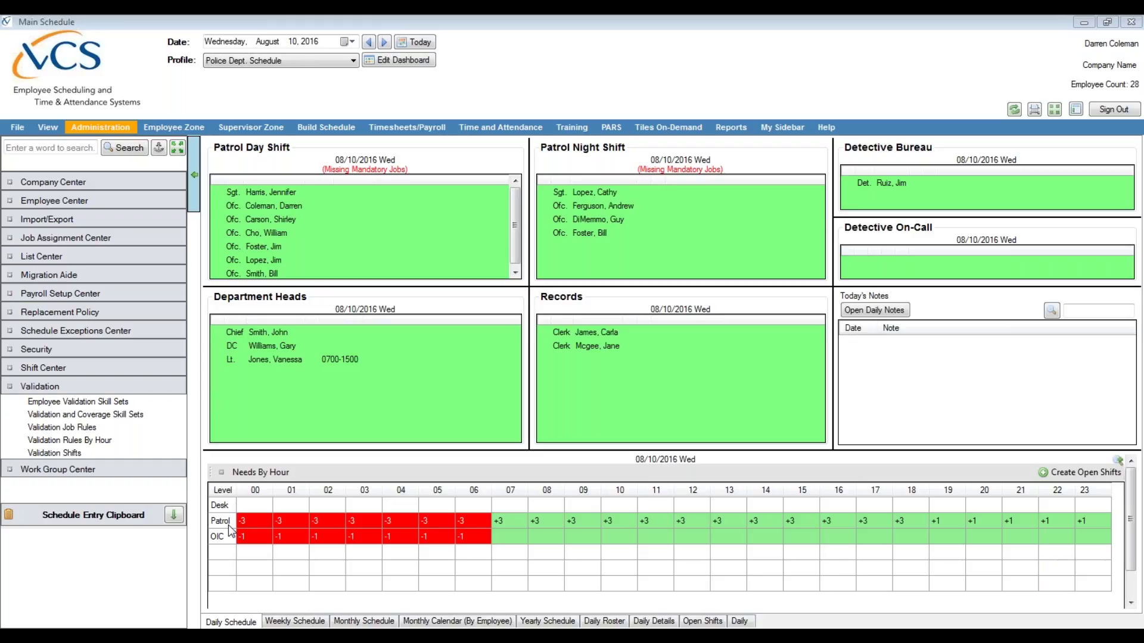
# Step: Open the Validation Shifts and review the required shifts of the Patrol and Desk/DSP sets
pyautogui.click(97, 455)
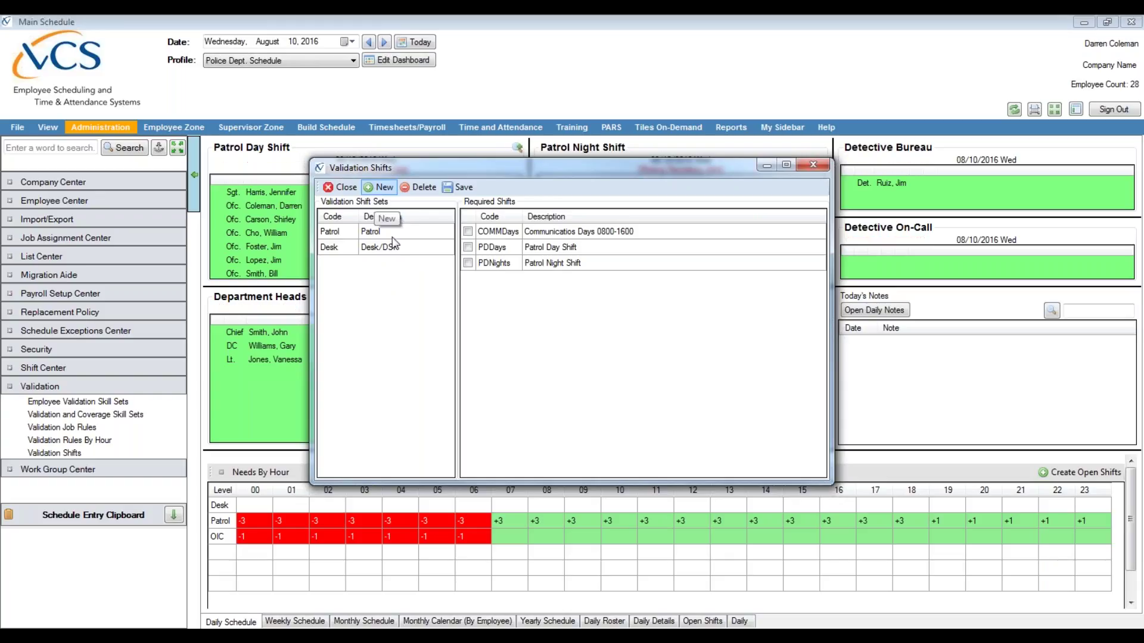
pyautogui.click(361, 232)
pyautogui.click(355, 246)
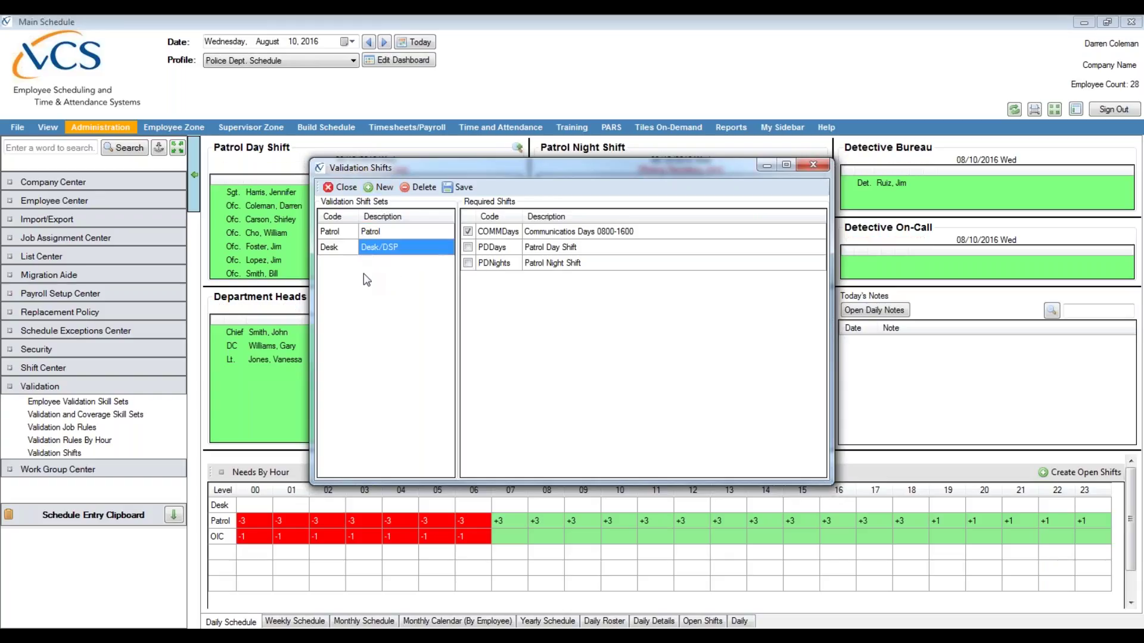
# Step: Add a new validation shift set with the code PTL and the description Patrol/OIC
pyautogui.click(384, 189)
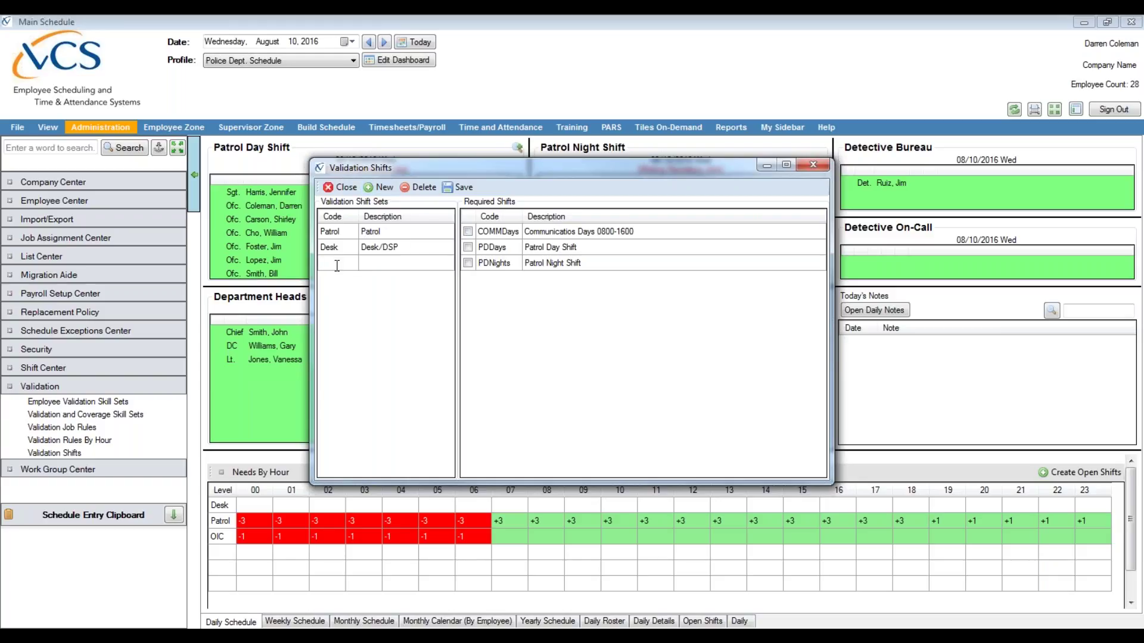
pyautogui.click(409, 268)
pyautogui.click(338, 266)
pyautogui.click(339, 262)
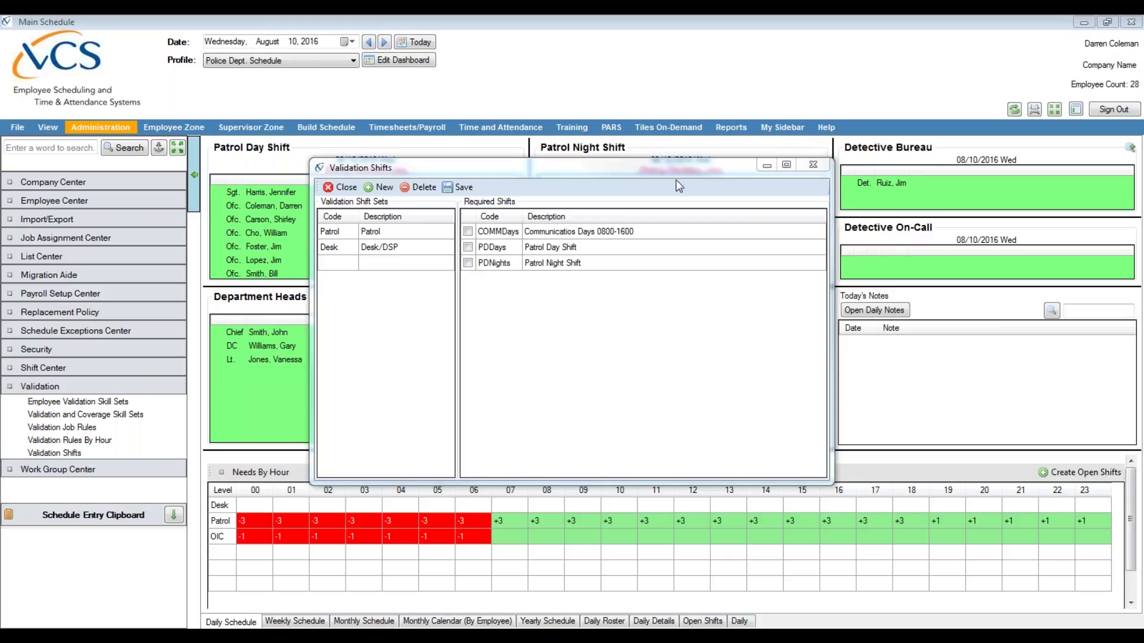
pyautogui.click(335, 263)
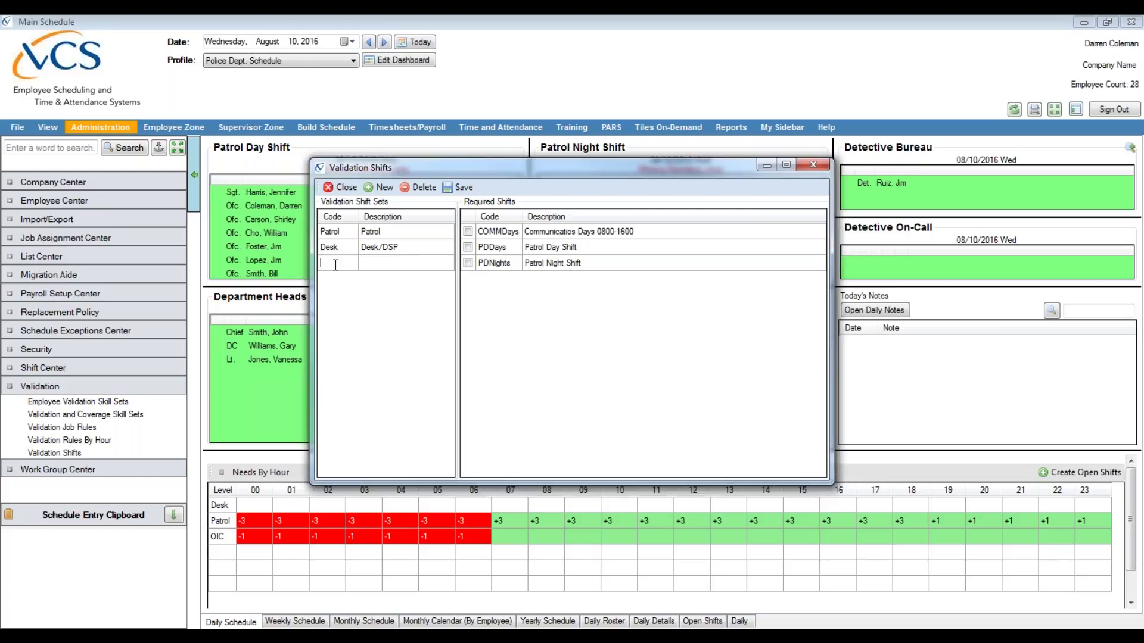
pyautogui.write('PTL')
pyautogui.click(411, 266)
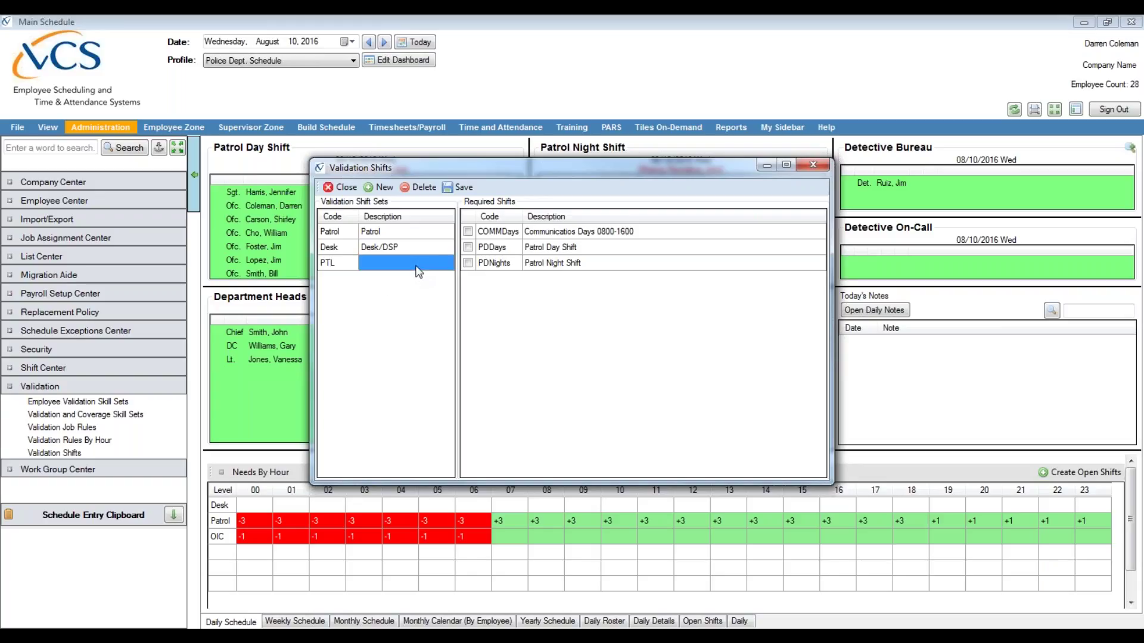
pyautogui.click(420, 270)
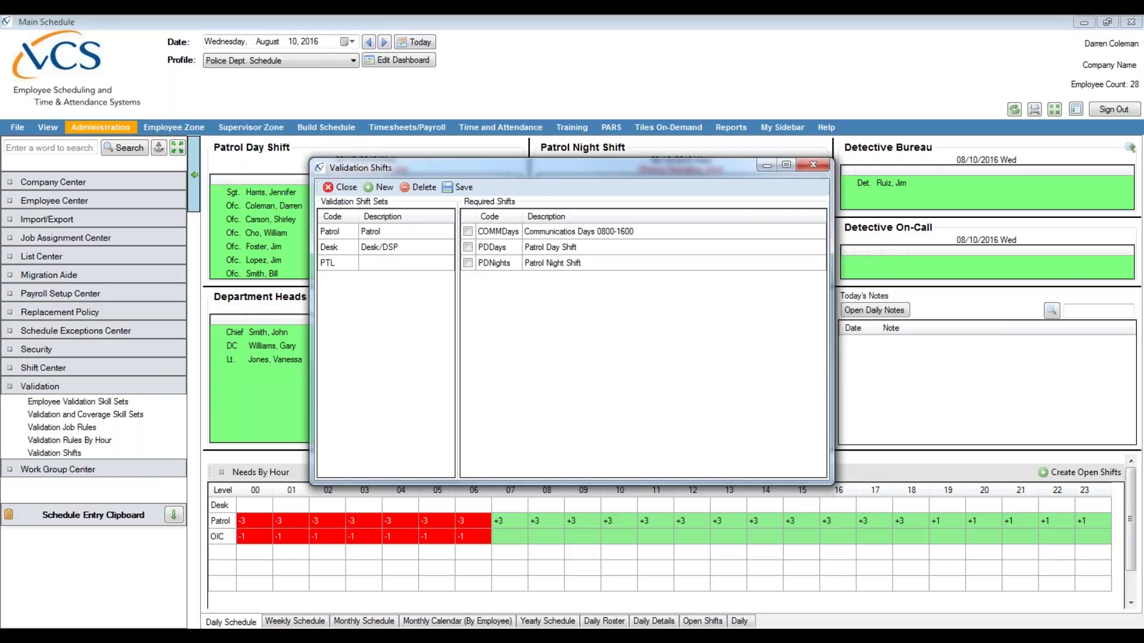
pyautogui.write('Patrol/OIC')
# Step: Check the minimum staffing validation setting of the Patrol Day Shift in Setup Shifts, then return to the Validation Shifts
pyautogui.click(41, 367)
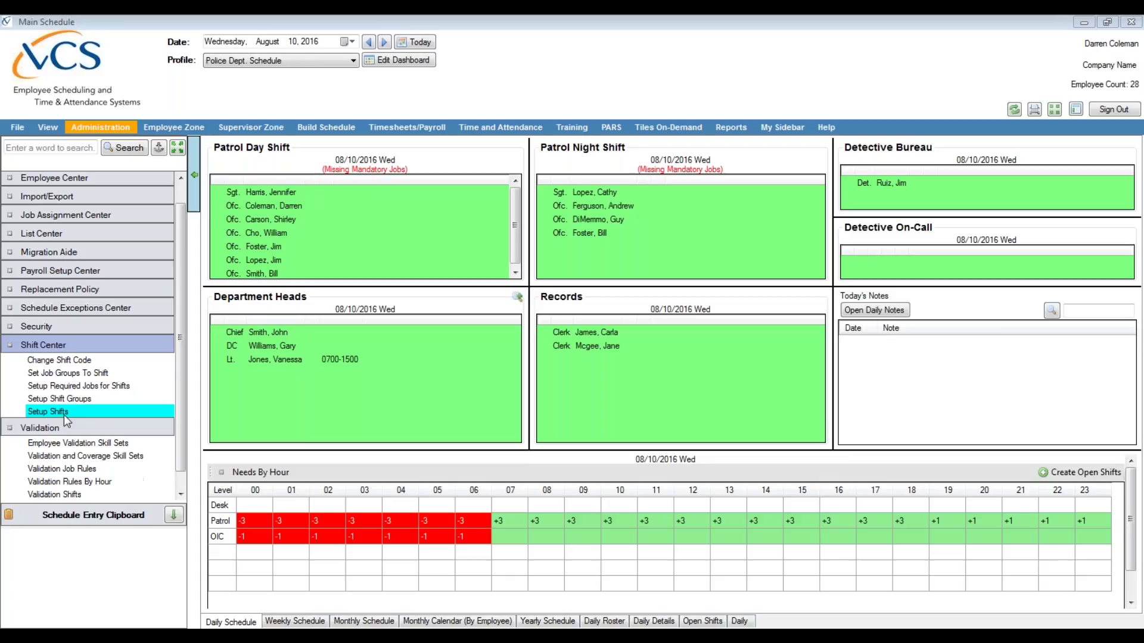
pyautogui.click(66, 412)
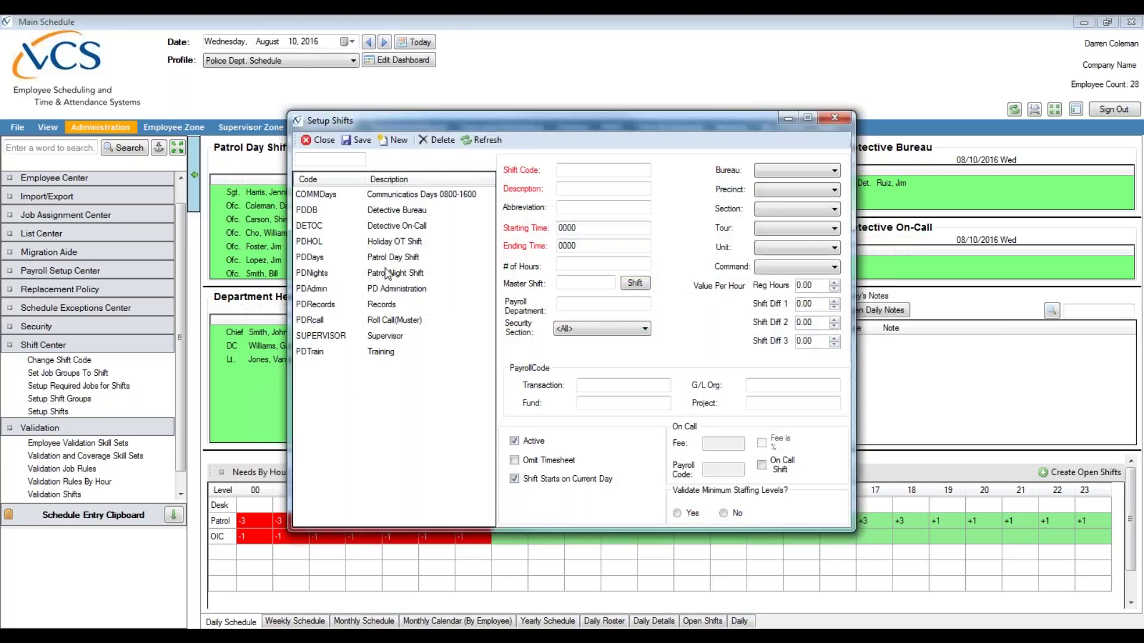
pyautogui.click(384, 257)
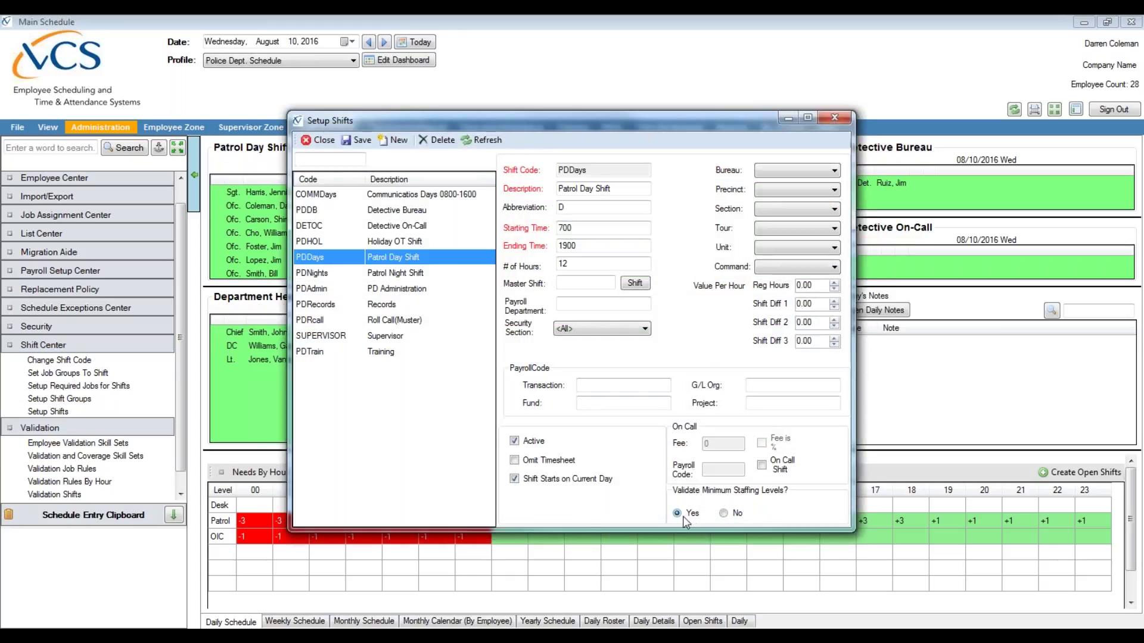
pyautogui.click(833, 120)
pyautogui.click(476, 500)
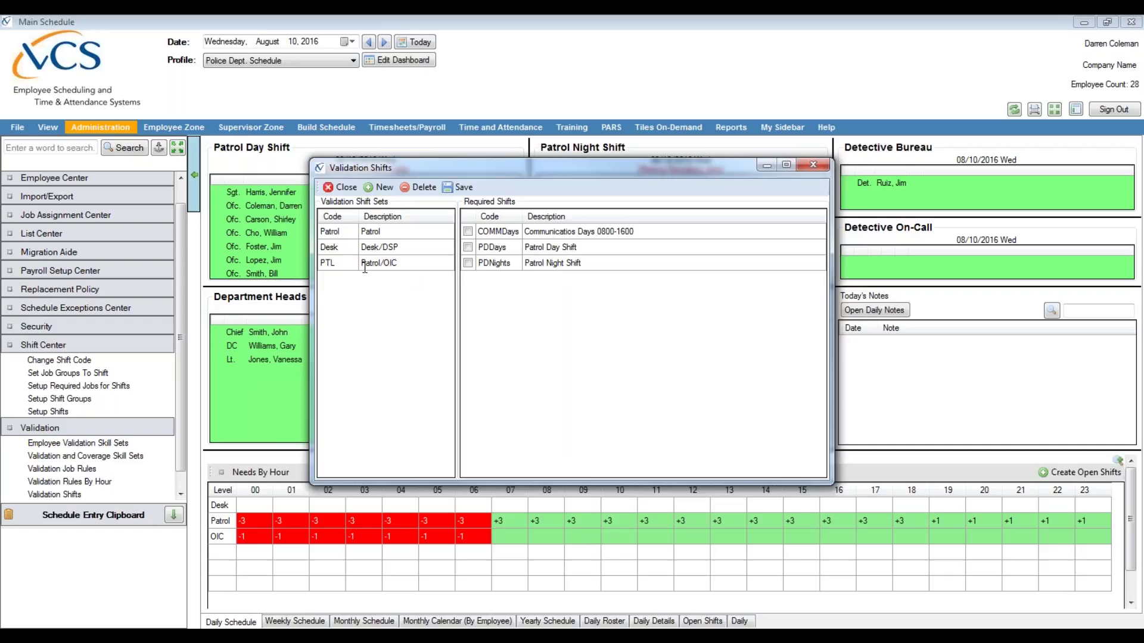
# Step: Assign the PDDays and PDNights required shifts to the Patrol/OIC set and save it
pyautogui.click(467, 247)
pyautogui.click(468, 246)
pyautogui.click(467, 263)
pyautogui.click(467, 263)
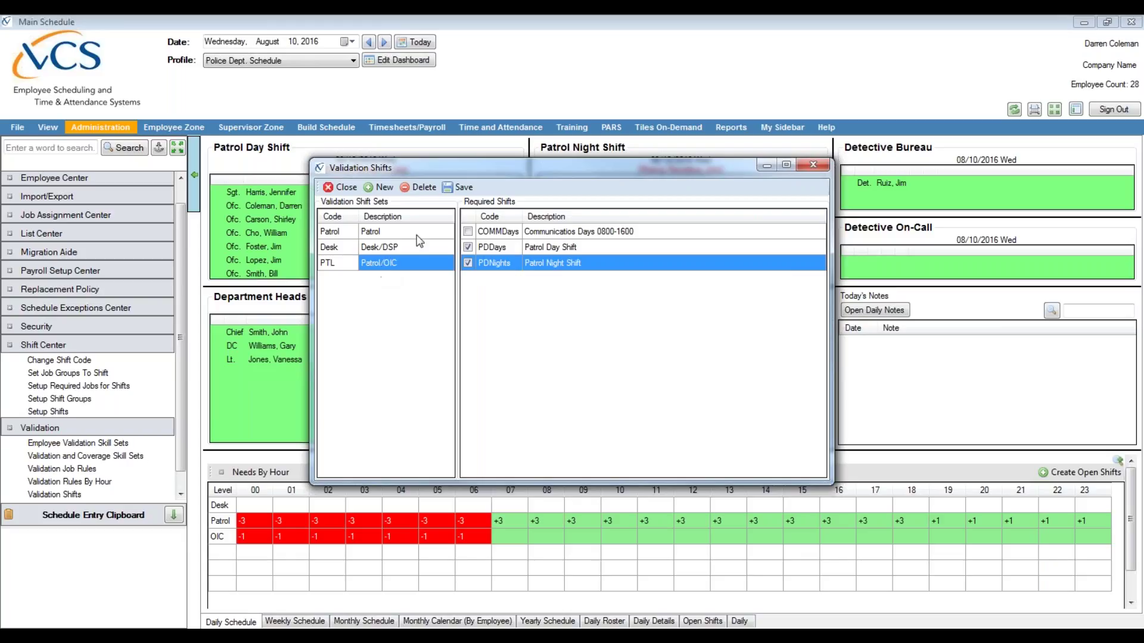
pyautogui.click(453, 190)
pyautogui.click(569, 370)
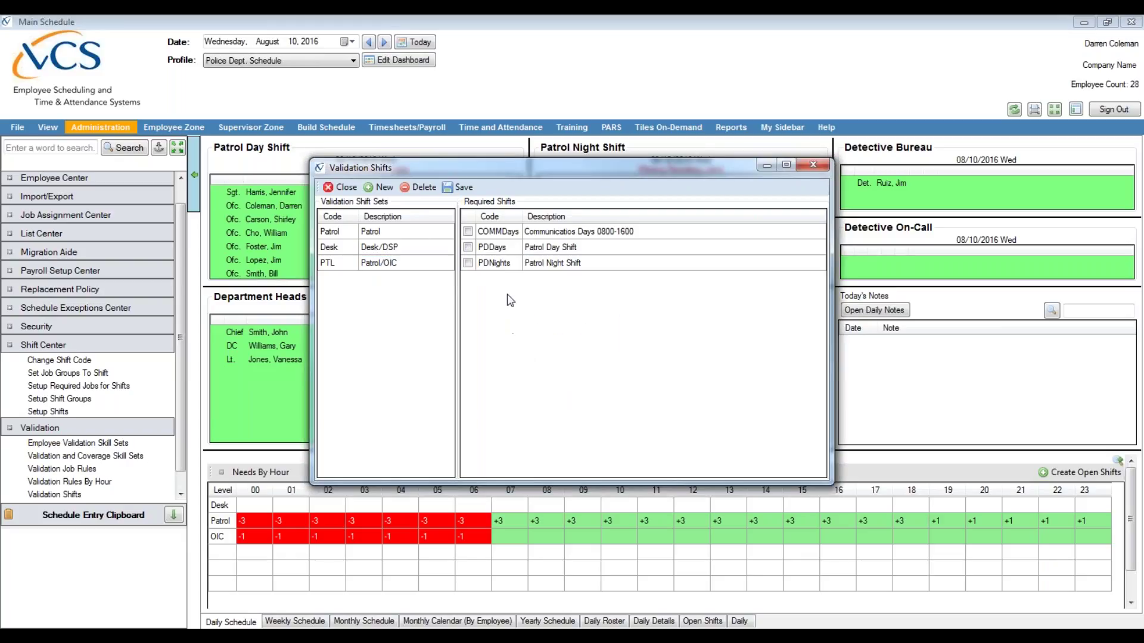
# Step: Review the required shifts of the Desk/DSP set and put the Validation Shifts window away
pyautogui.click(364, 249)
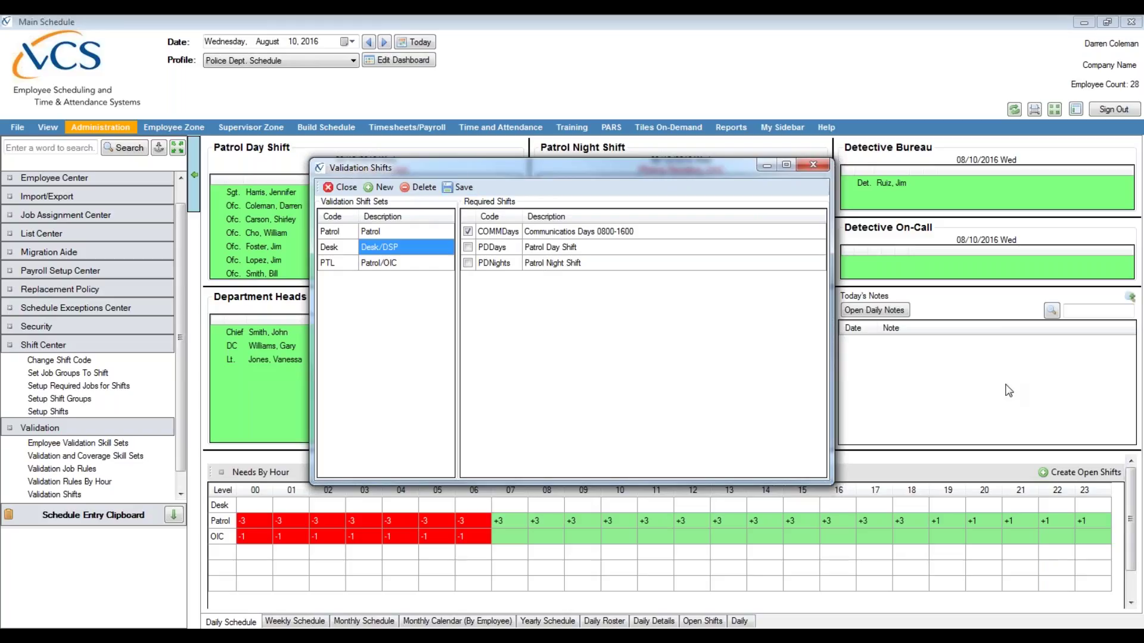
pyautogui.click(964, 370)
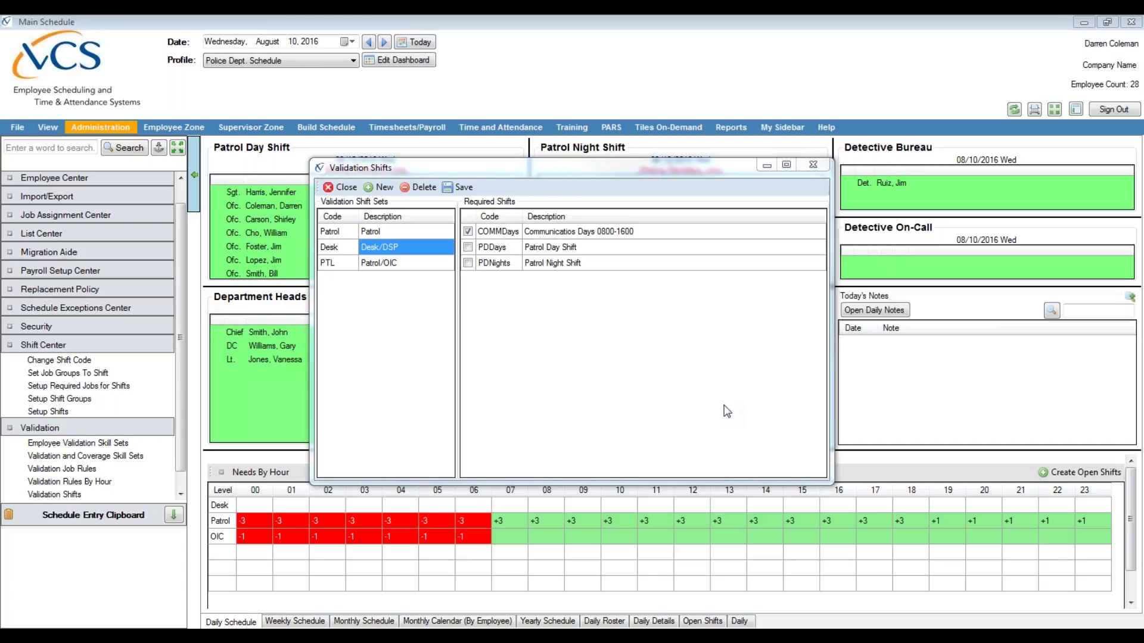
pyautogui.click(962, 427)
pyautogui.click(767, 166)
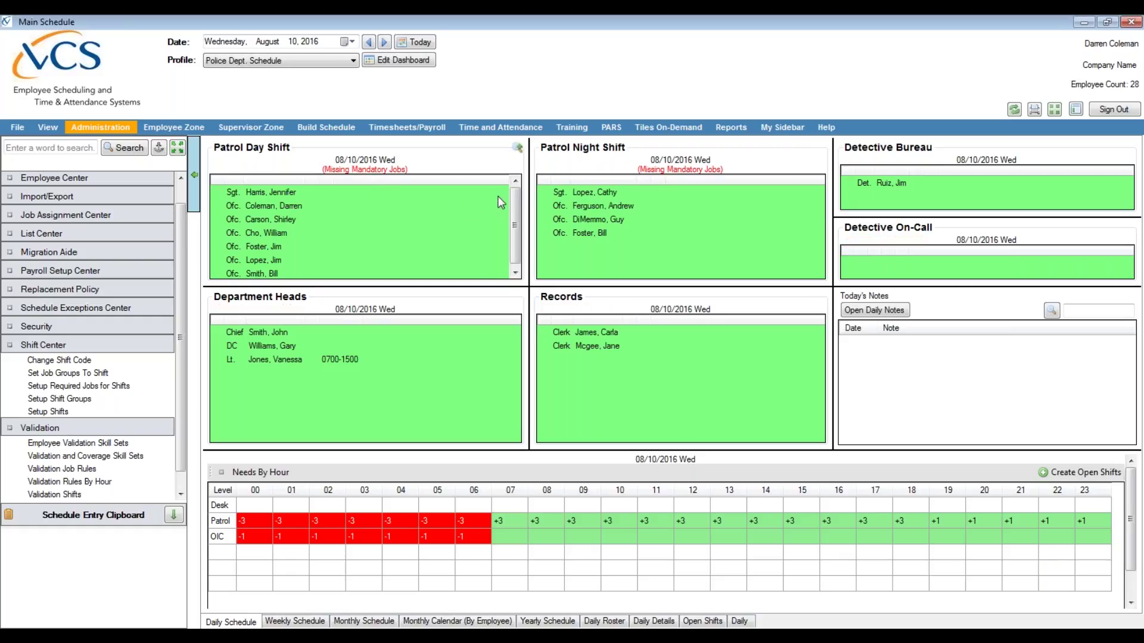
# Step: Open the Validation Rules By Hour and enlarge the window to full screen
pyautogui.scroll(-1, 510, 239)
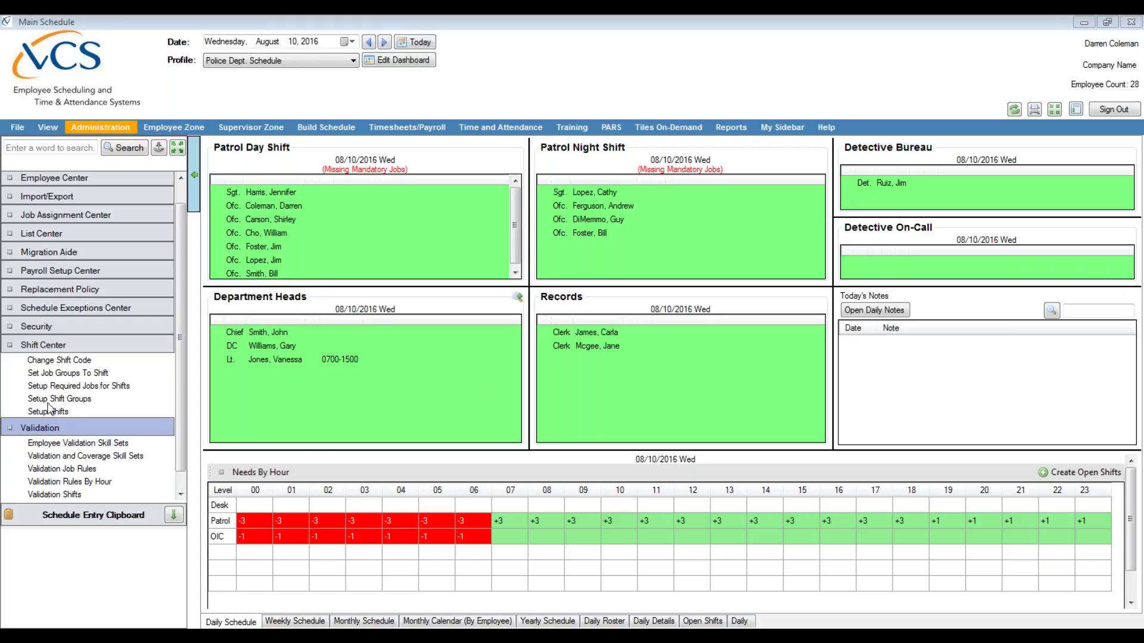
pyautogui.click(48, 345)
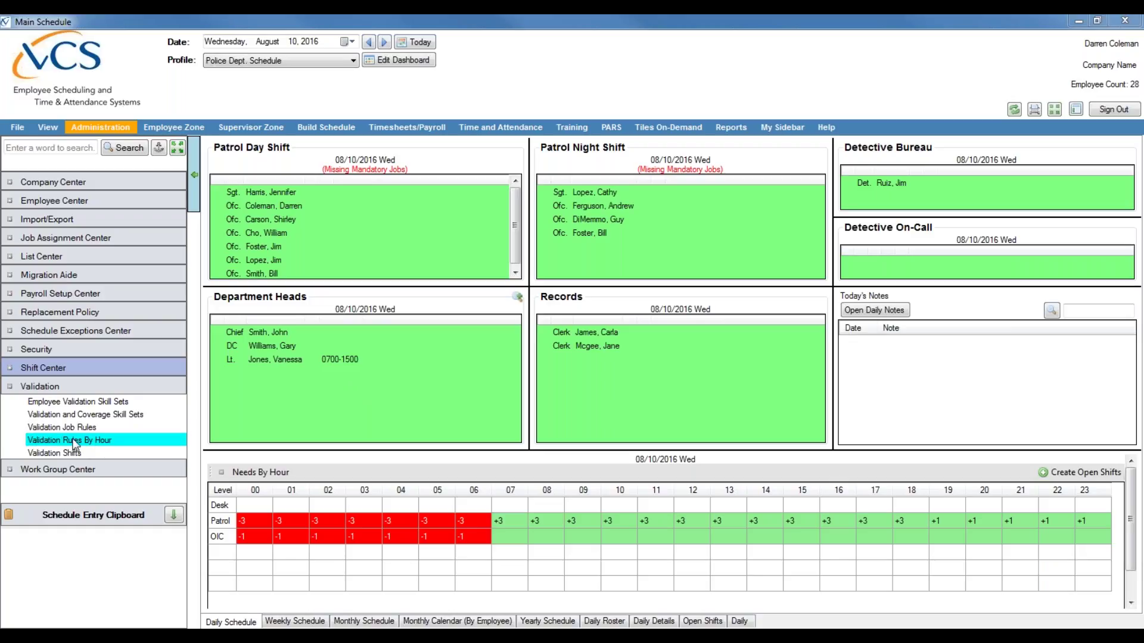
pyautogui.click(123, 438)
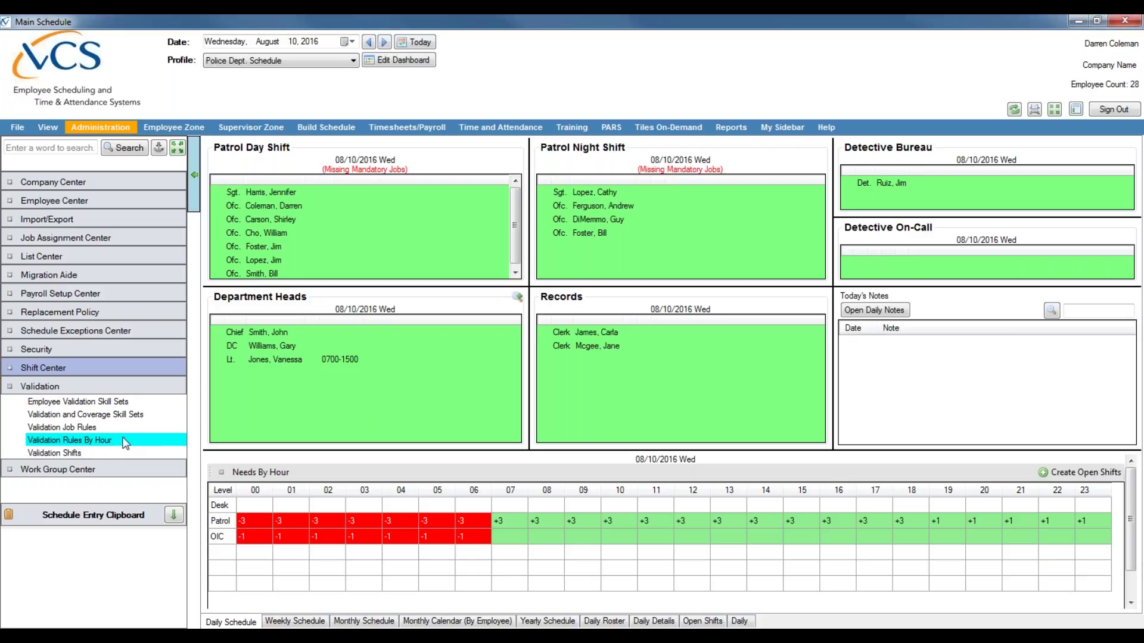
pyautogui.click(125, 442)
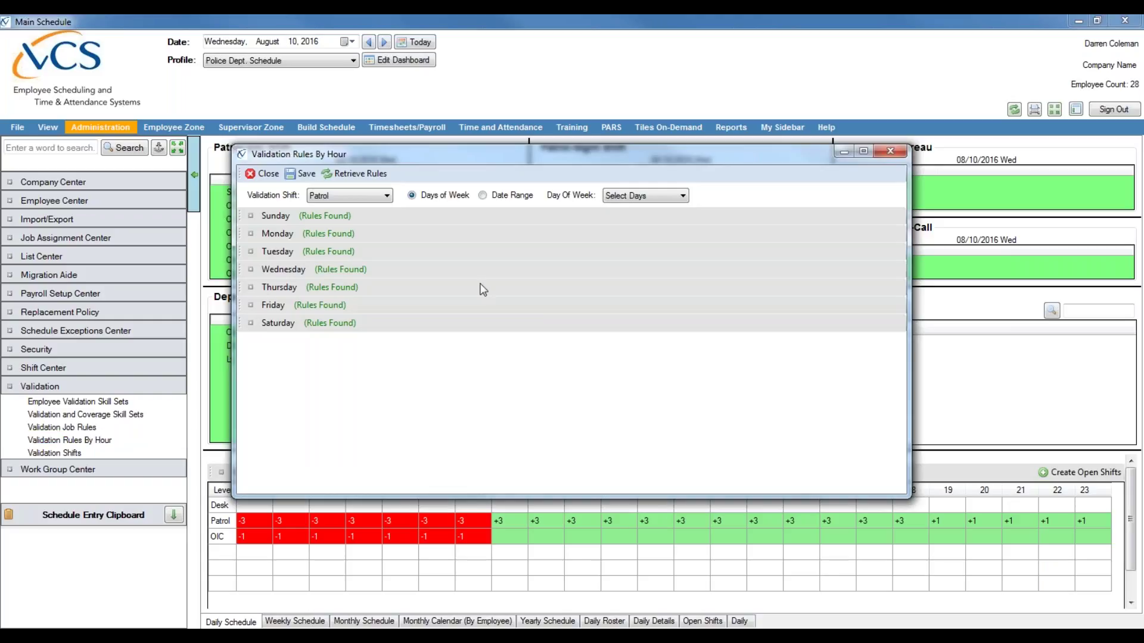
pyautogui.click(863, 152)
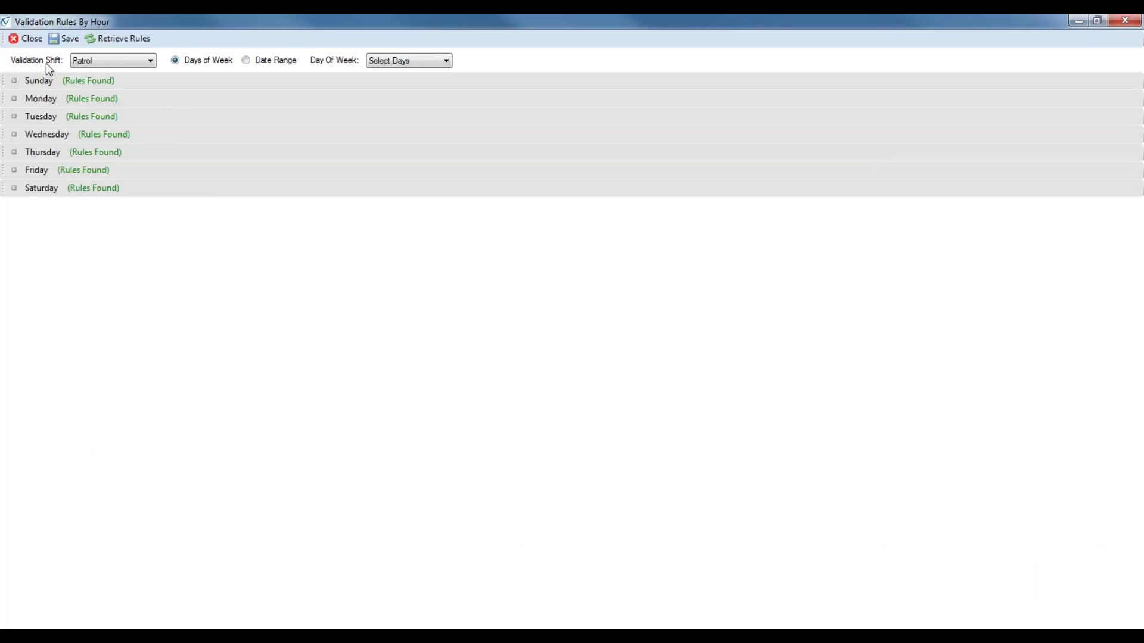
# Step: Compare the weekday rule status of the Patrol and Patrol/OIC validation shifts, ending with Patrol/OIC selected
pyautogui.click(79, 64)
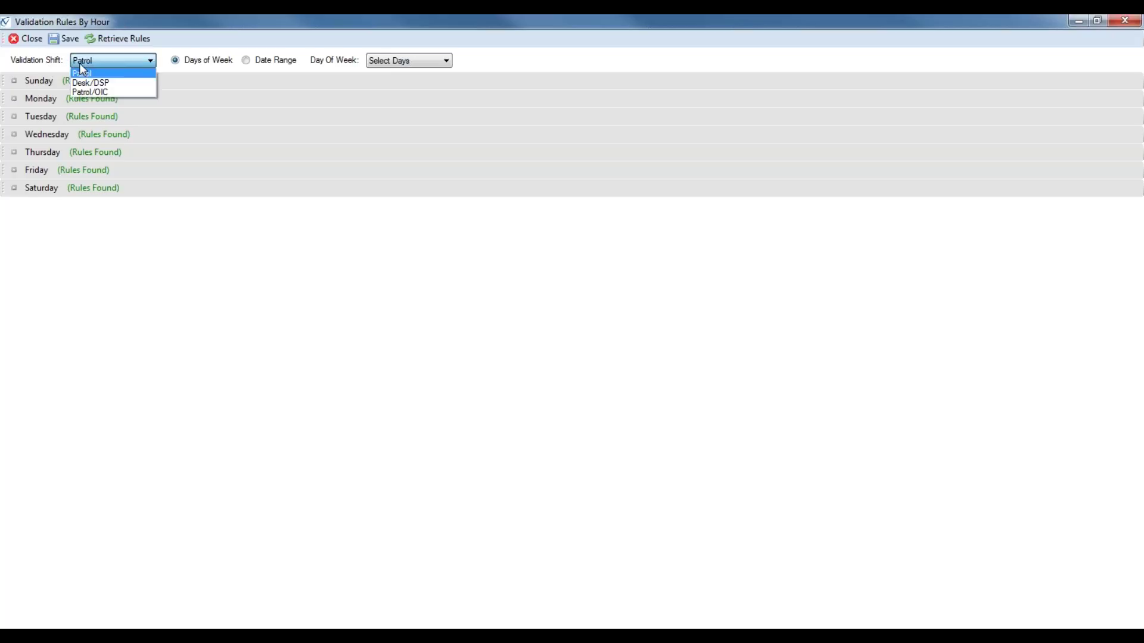
pyautogui.click(106, 91)
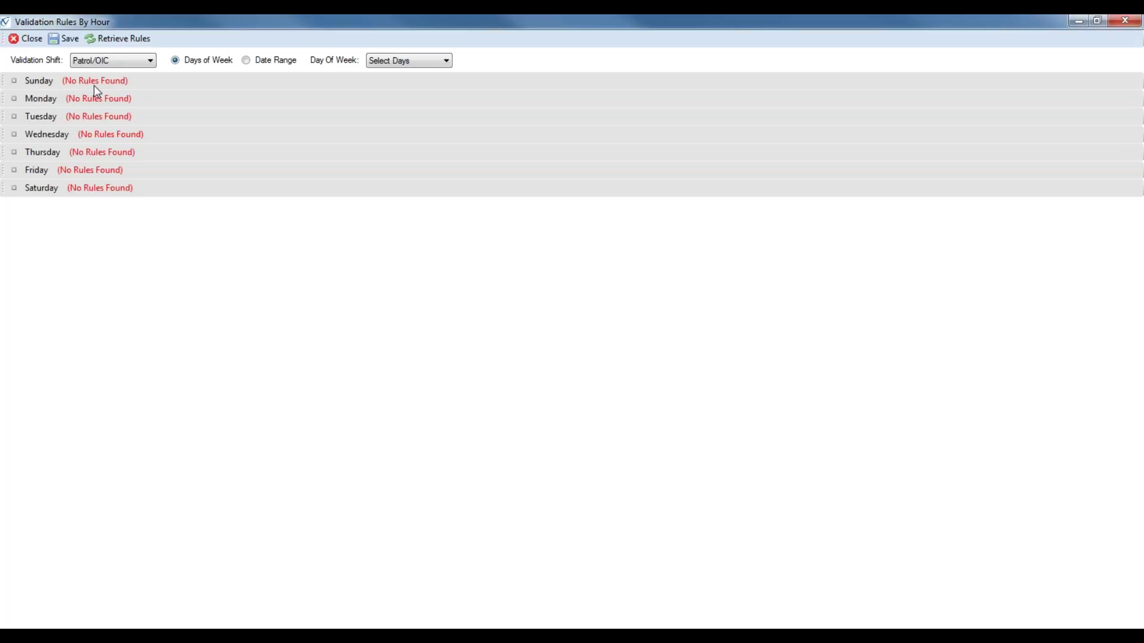
pyautogui.click(110, 61)
pyautogui.click(110, 74)
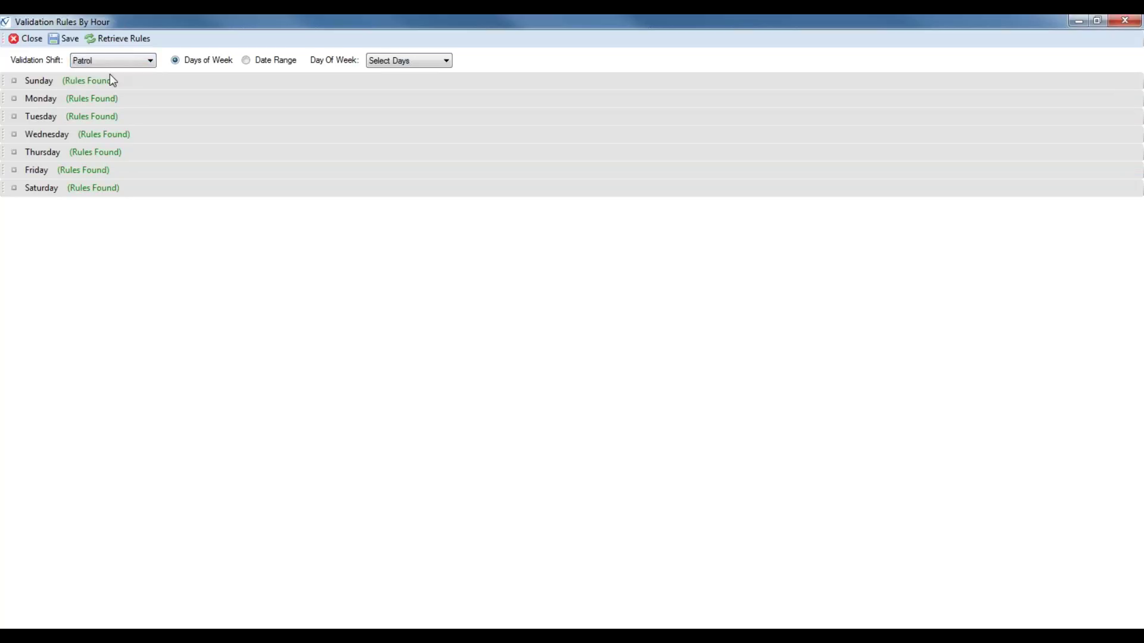
pyautogui.click(145, 60)
pyautogui.click(125, 83)
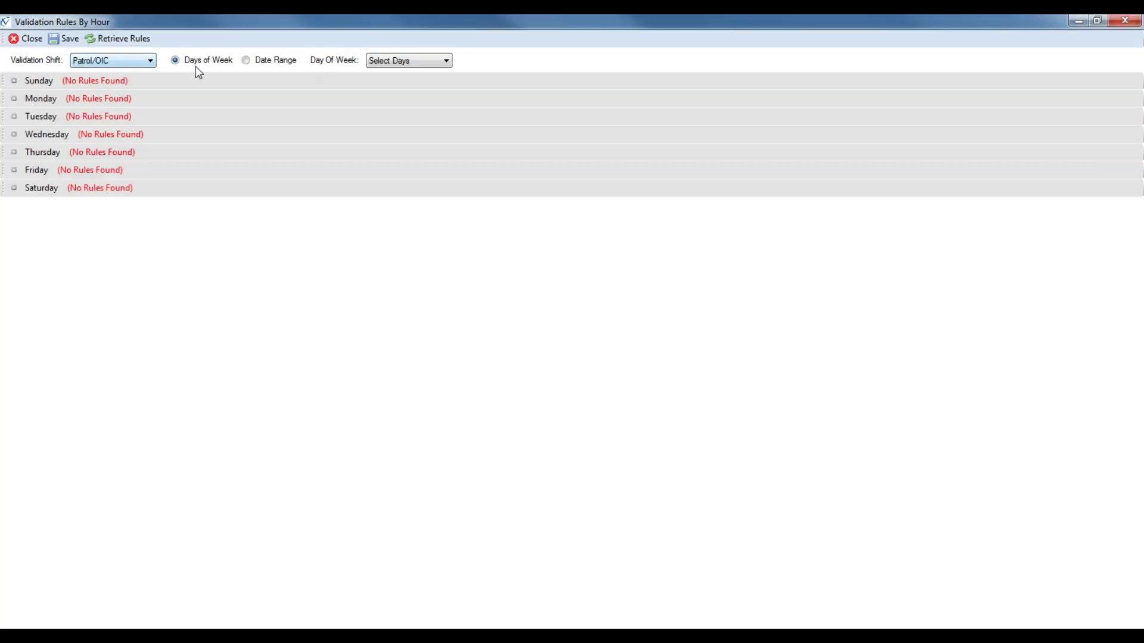
# Step: Look at the All option for the day of week, then return to the individual days
pyautogui.click(399, 62)
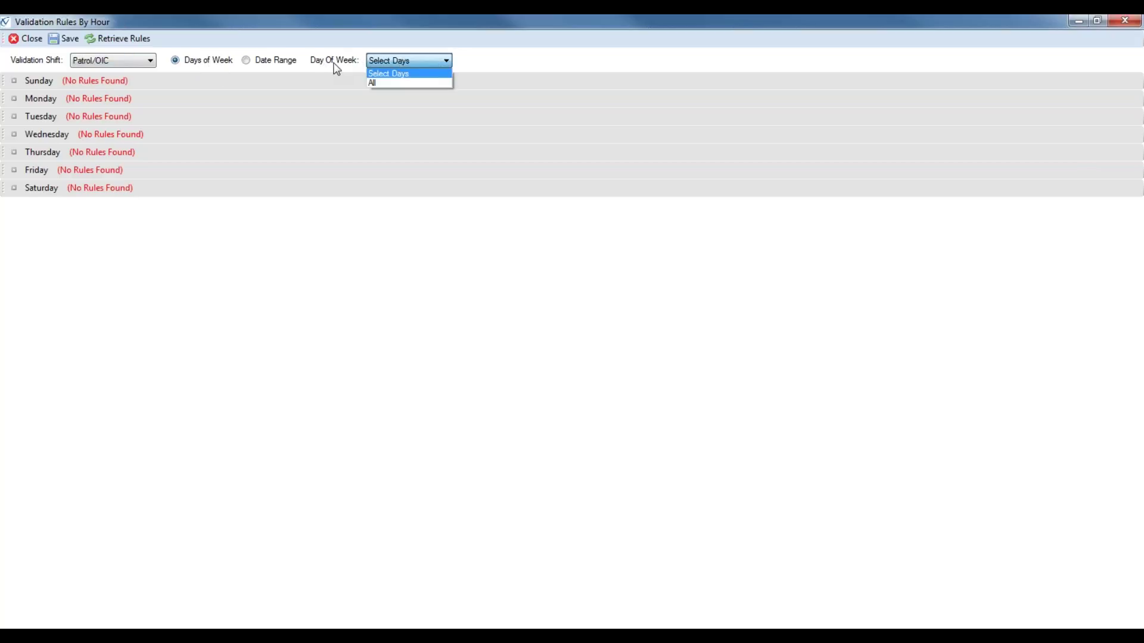
pyautogui.click(389, 82)
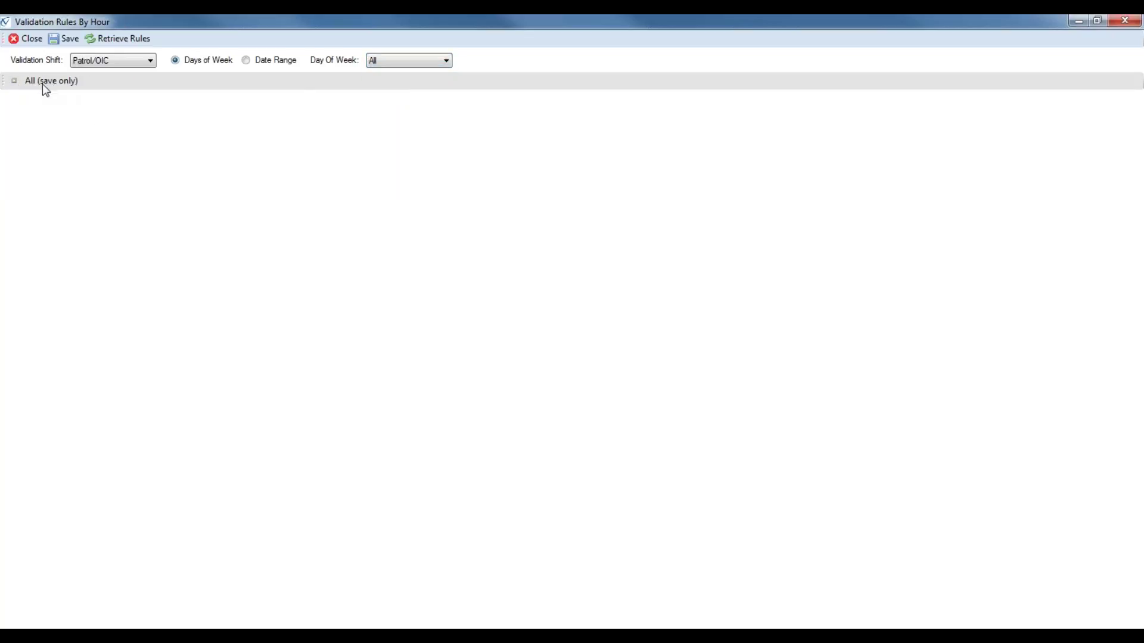
pyautogui.click(424, 62)
pyautogui.click(419, 73)
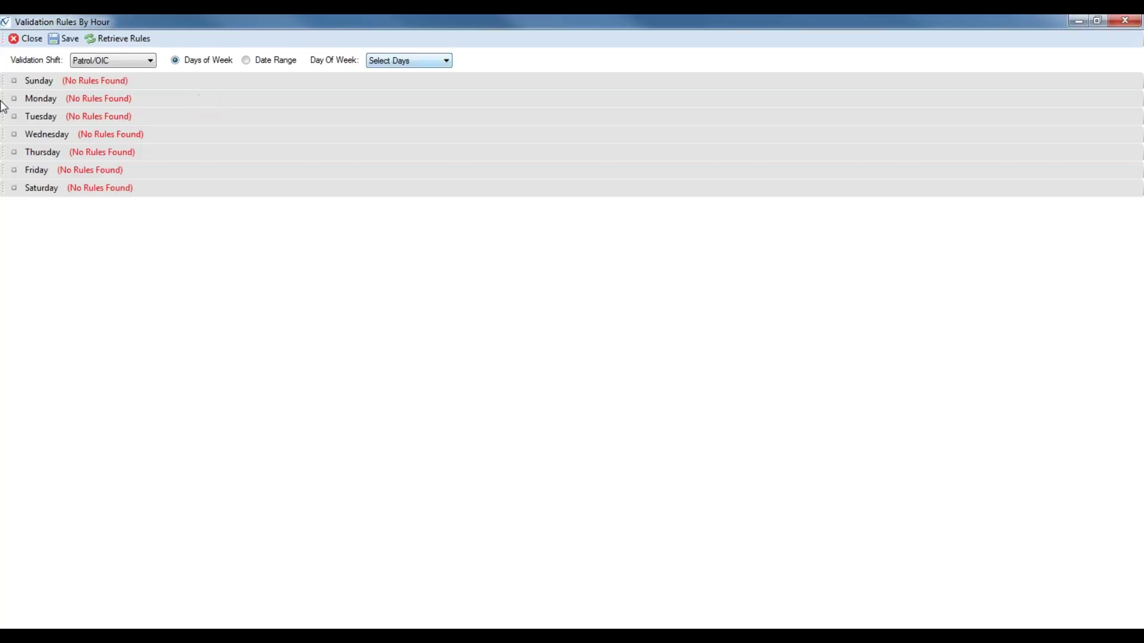
# Step: Examine the hourly rule grids of Sunday, Monday and Tuesday for Patrol/OIC, then collapse them
pyautogui.click(13, 81)
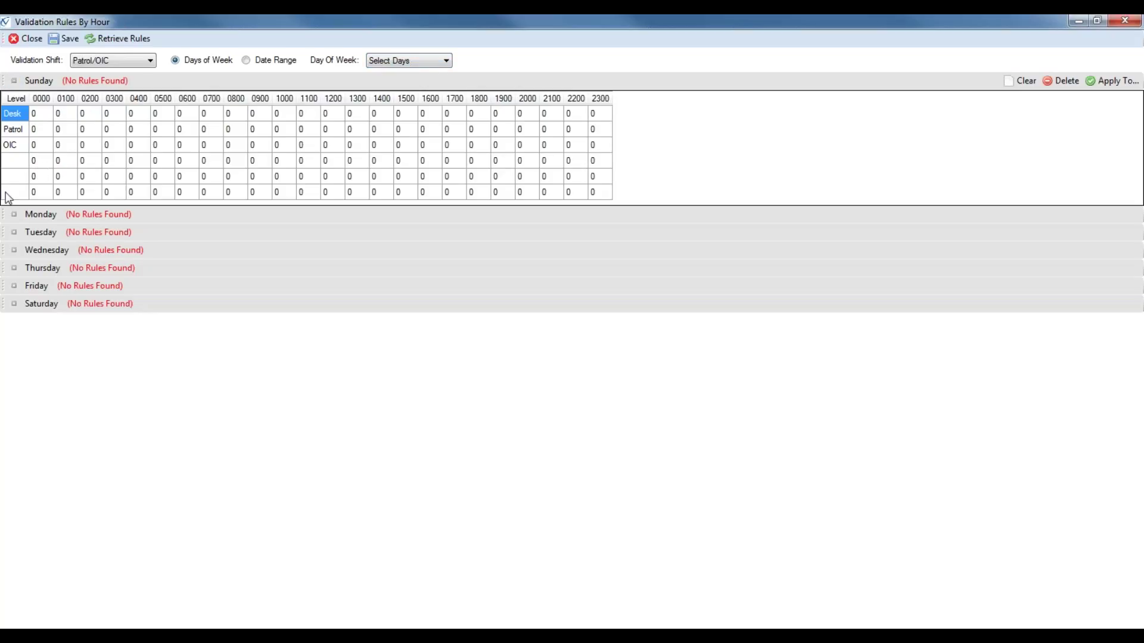
pyautogui.click(13, 214)
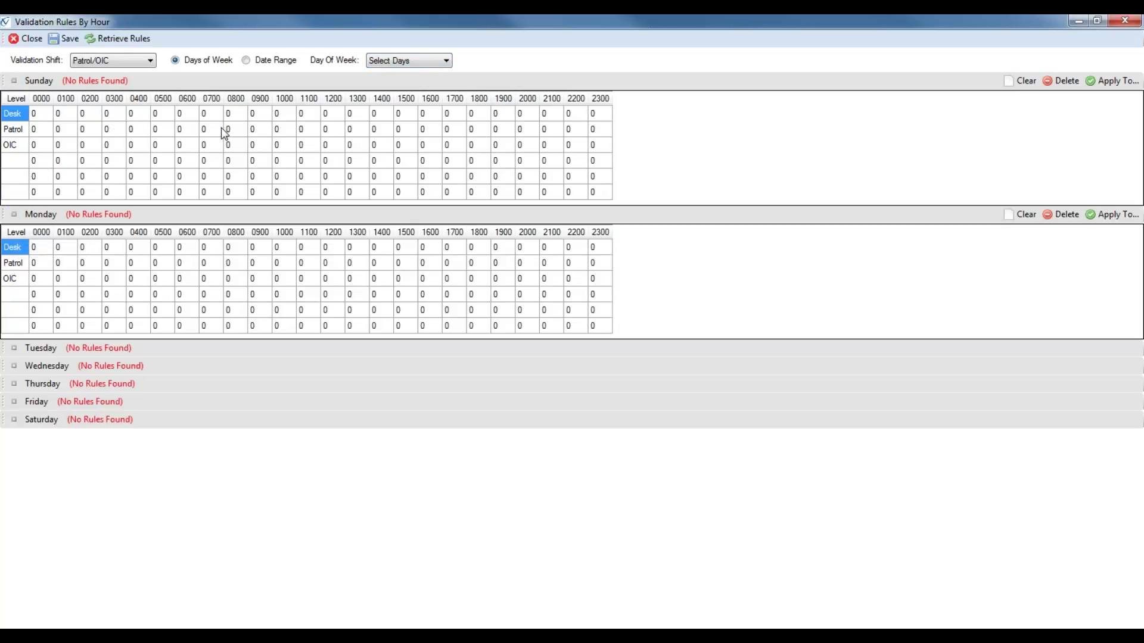
pyautogui.click(14, 348)
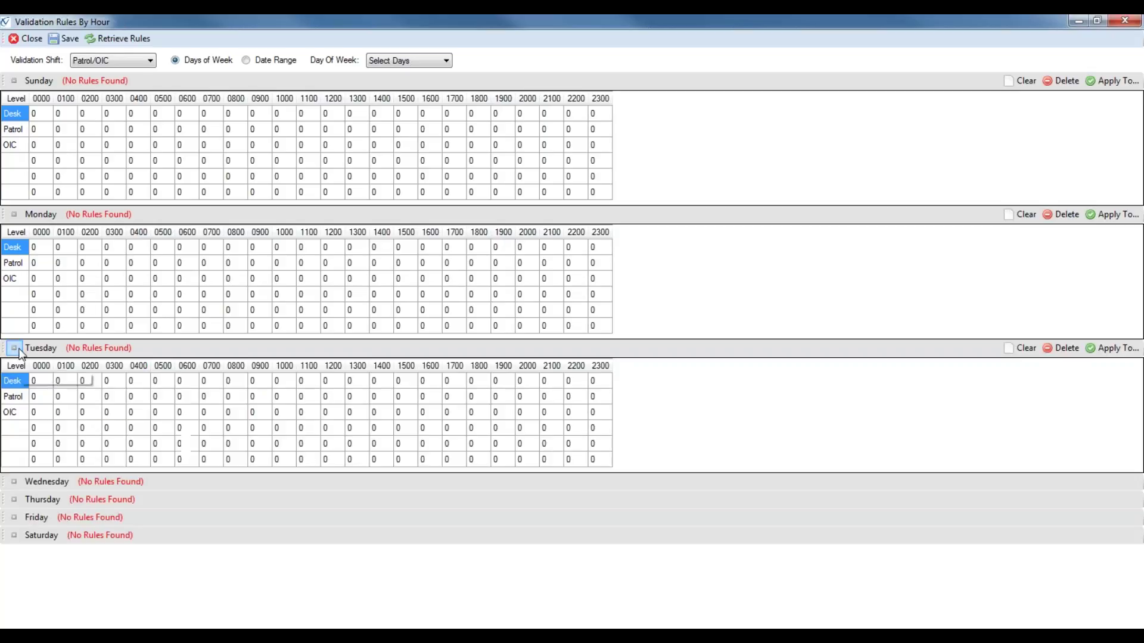
pyautogui.click(14, 348)
pyautogui.click(13, 214)
pyautogui.click(14, 81)
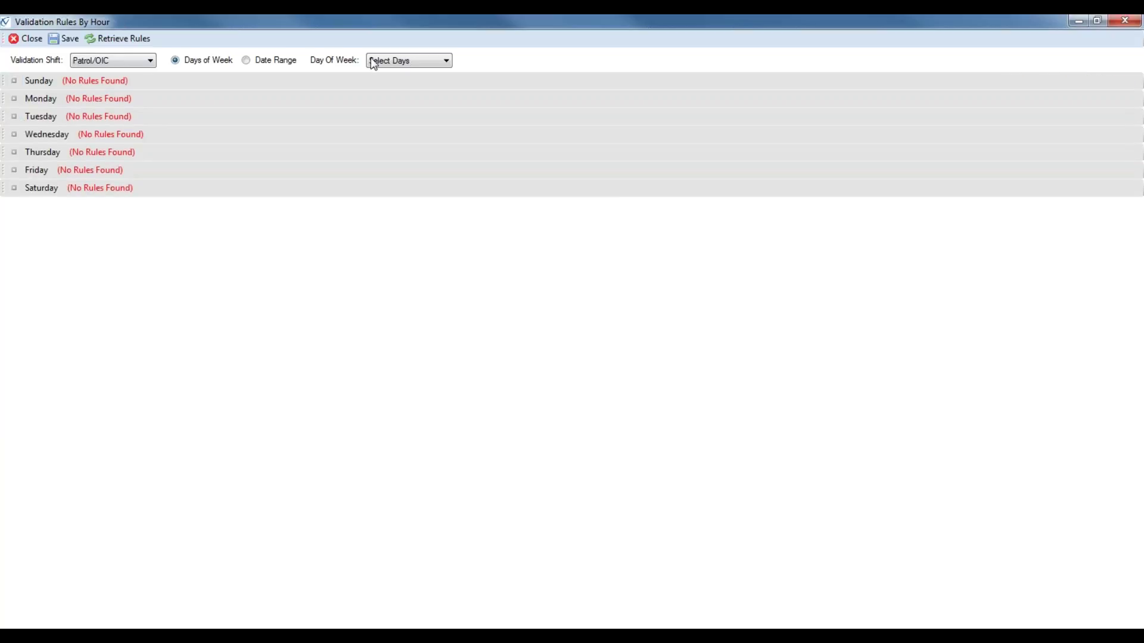
# Step: Set the Patrol requirement to 2 for hours 0000 through 0600 in the rules for all days of the week
pyautogui.click(391, 62)
pyautogui.click(382, 79)
pyautogui.click(14, 81)
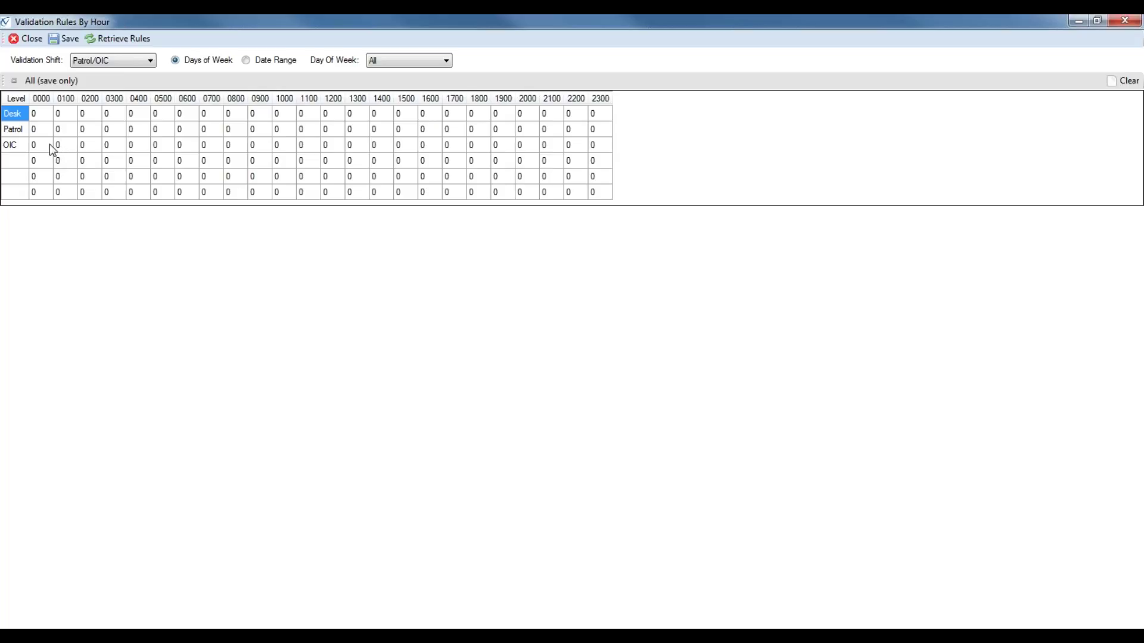
pyautogui.click(44, 144)
pyautogui.click(57, 145)
pyautogui.write('1')
pyautogui.click(40, 131)
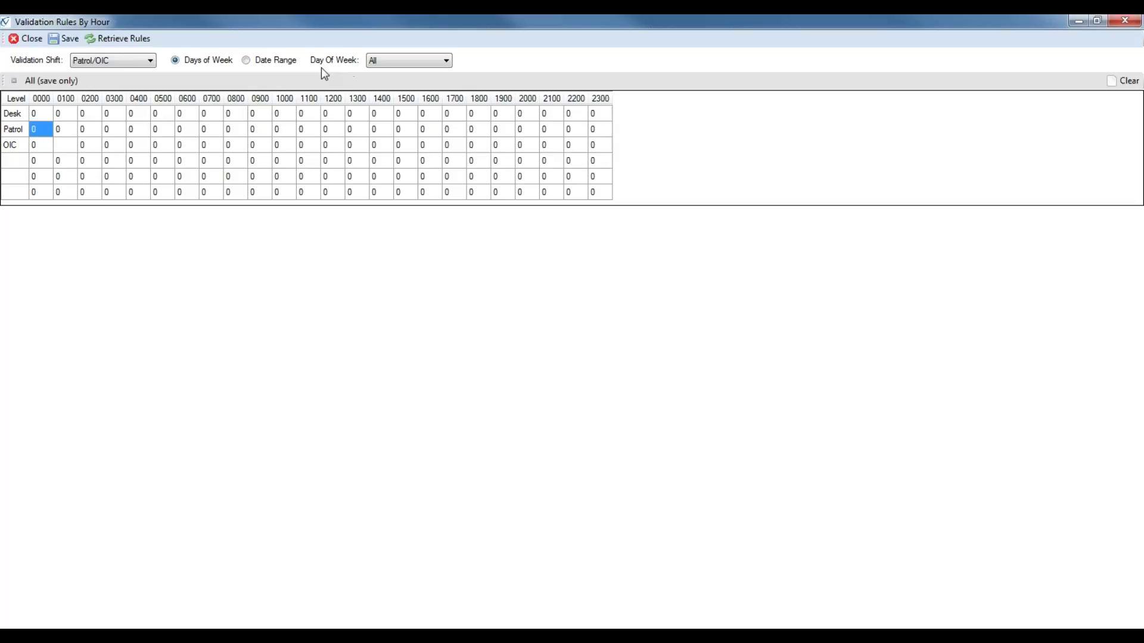
pyautogui.write('2')
pyautogui.press('Tab')
pyautogui.write('2')
pyautogui.press('Tab')
pyautogui.write('2')
pyautogui.press('Tab')
pyautogui.write('2')
pyautogui.press('Tab')
pyautogui.write('2\t2')
pyautogui.press('Tab')
pyautogui.write('2')
# Step: Set the Patrol requirement for all days to 4 for hours 0700 through 2300
pyautogui.click(211, 132)
pyautogui.write('4')
pyautogui.press('Tab')
pyautogui.write('4\t4\t4\t4\t4\t4')
pyautogui.write('\t4\t4\t4\t4\t4\t4\t4\t4\t4')
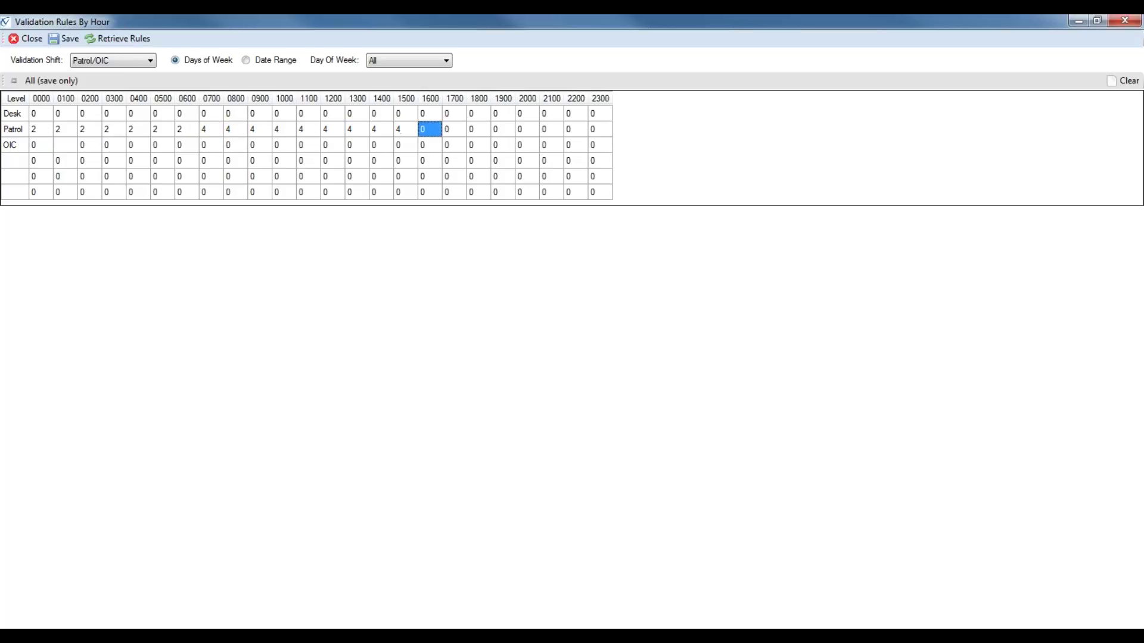
pyautogui.press('Tab')
pyautogui.write('4')
# Step: Set the OIC requirement for all days to 1 in every hour and save the hourly rules
pyautogui.click(29, 148)
pyautogui.write('1\t1\t1\t1\t1\t1\t1\t1\t')
pyautogui.write('1\t1\t1\t1\t1\t1\t1\t1\t1\t1\t')
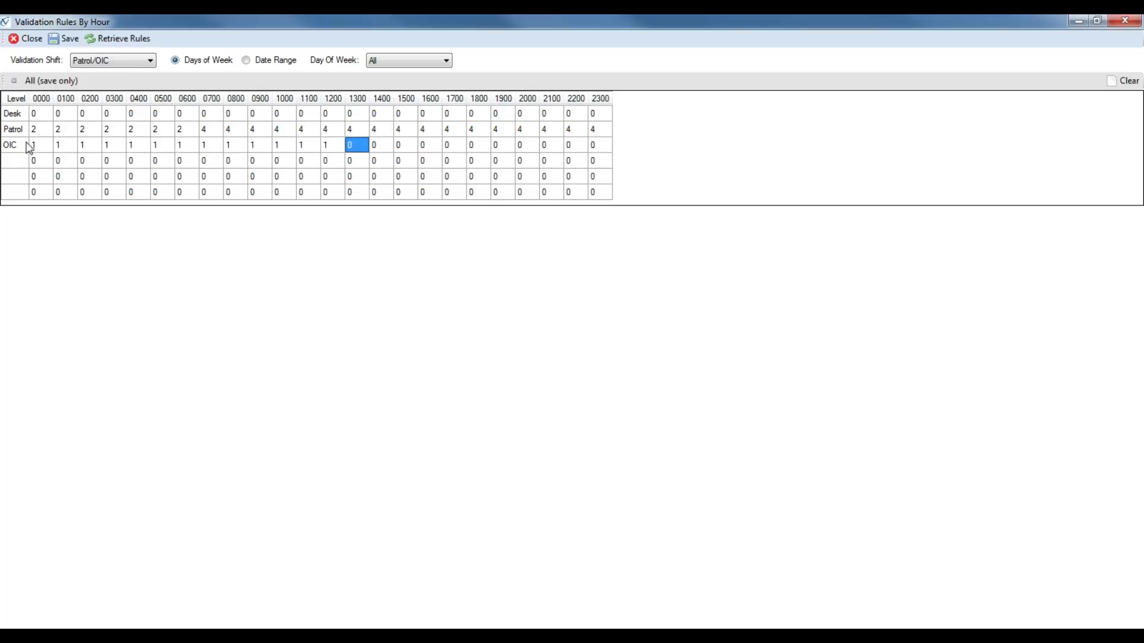
pyautogui.write('1\t1\t1\t1\t1')
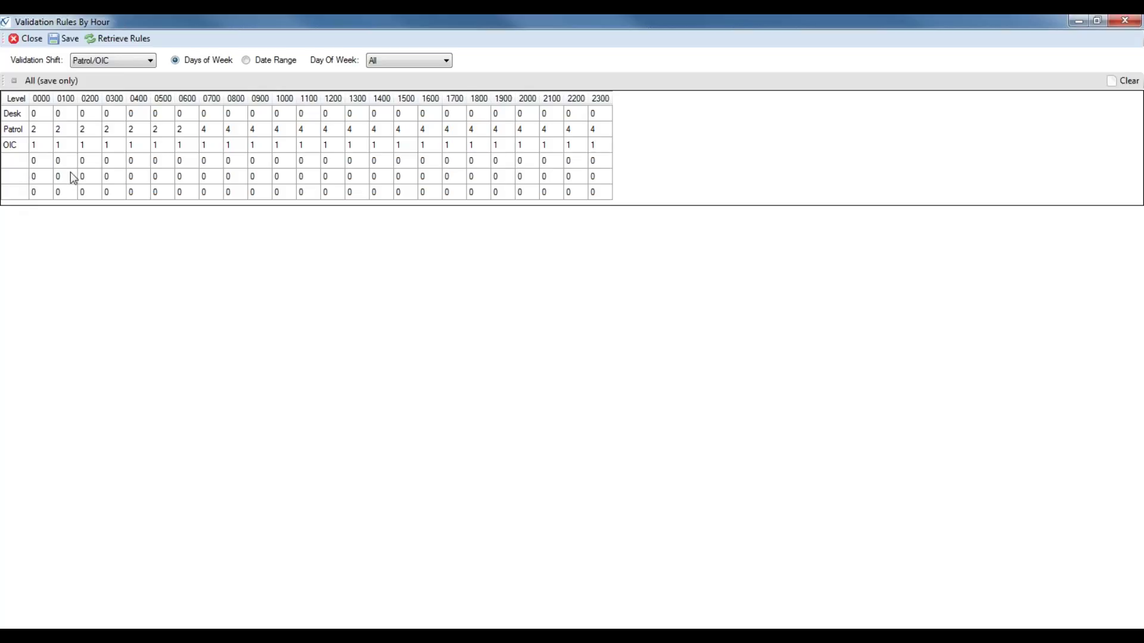
pyautogui.click(70, 39)
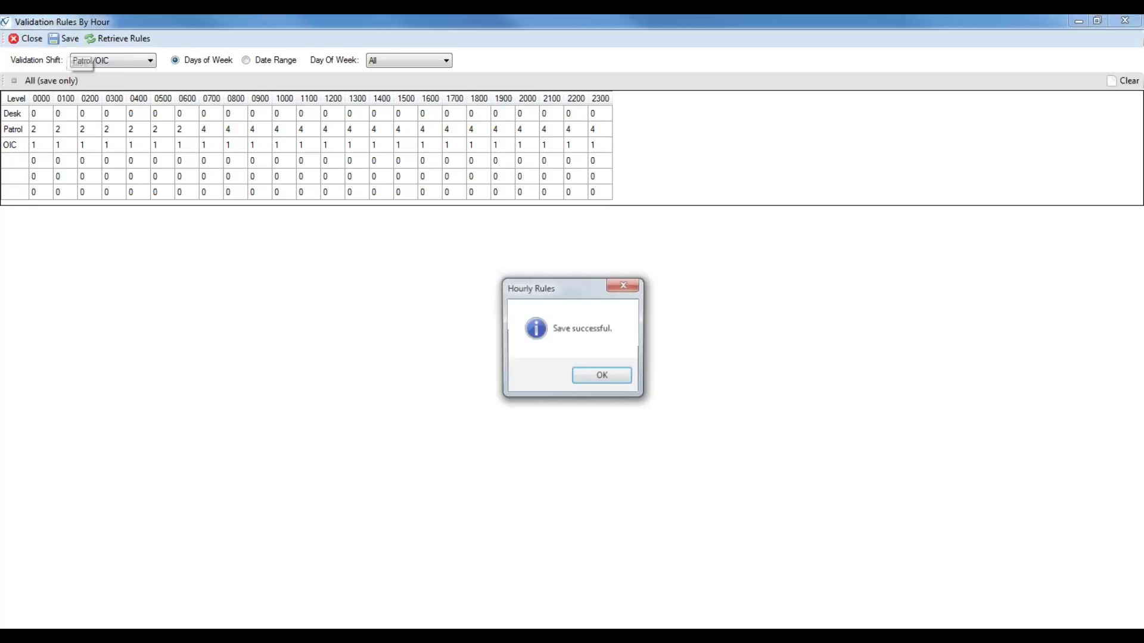
pyautogui.click(584, 379)
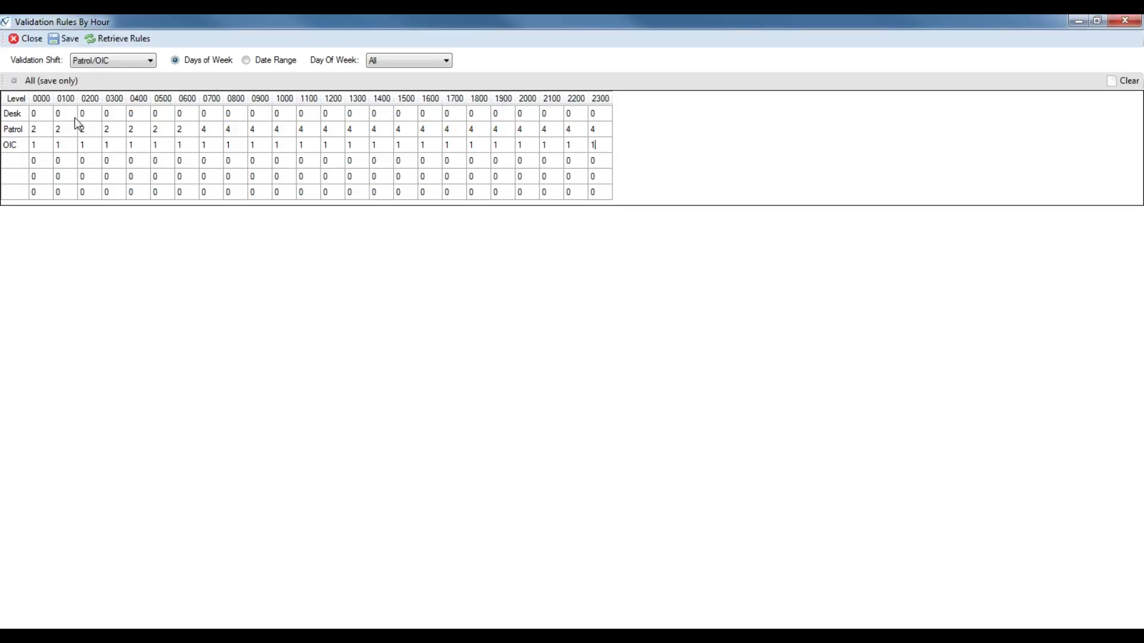
# Step: Reset the Patrol and OIC requirements for all days to 0 in every hour and save the rules
pyautogui.click(33, 128)
pyautogui.write('0')
pyautogui.press('Tab')
pyautogui.write('0')
pyautogui.press('Tab')
pyautogui.write('0')
pyautogui.press('Tab')
pyautogui.write('0\t0\t0\t0\t0\t0\t0\t0\t0\t0\t0\t0')
pyautogui.press('Tab')
pyautogui.write('0')
pyautogui.press('Tab')
pyautogui.write('0')
pyautogui.press('Tab')
pyautogui.write('0')
pyautogui.press('Tab')
pyautogui.write('0\t0\t0\t0\t0\t0\t0\t0\t0\t0\t0\t0\t0\t0\t0\t0\t0\t0\t0\t0\t0')
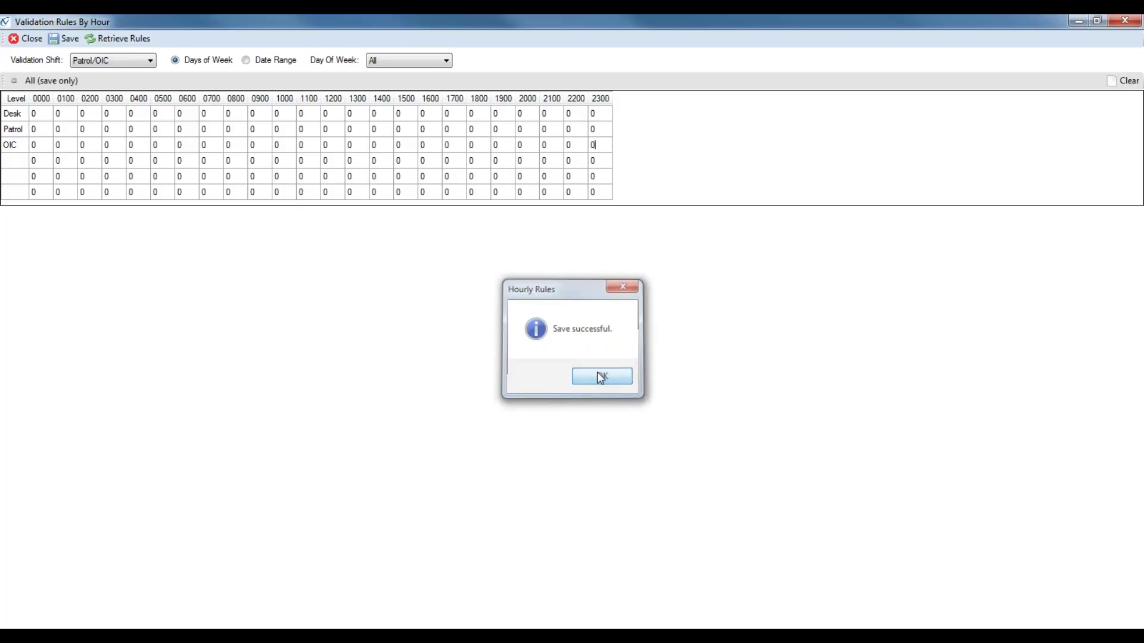
pyautogui.click(602, 377)
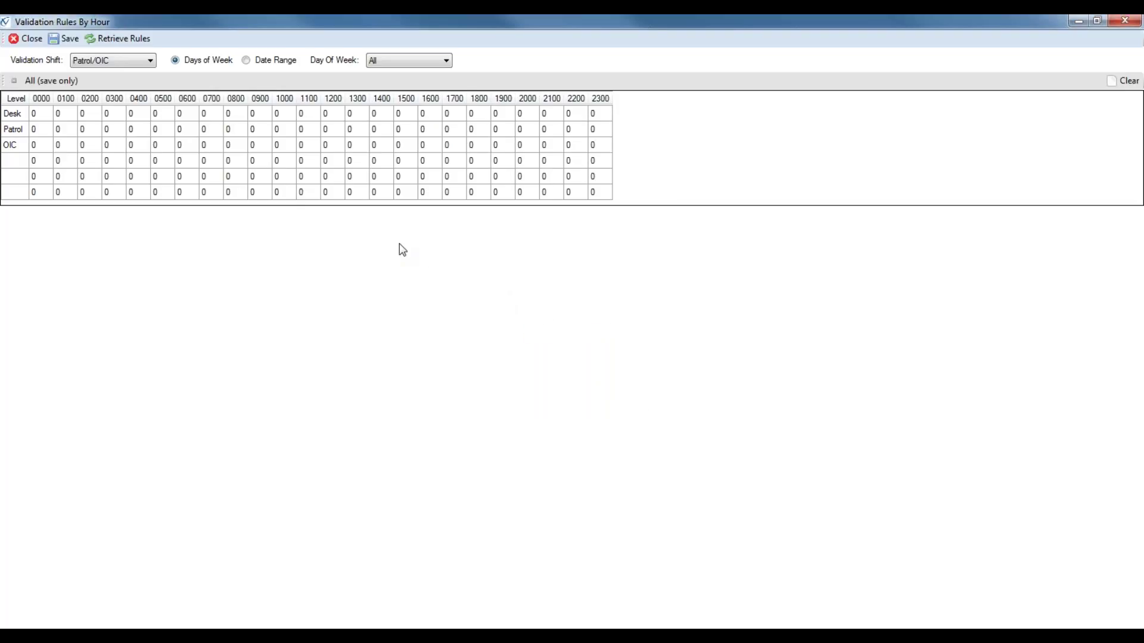
# Step: Switch back to the individual days and set Monday's Patrol requirement to 2 for every hour
pyautogui.click(423, 62)
pyautogui.click(417, 75)
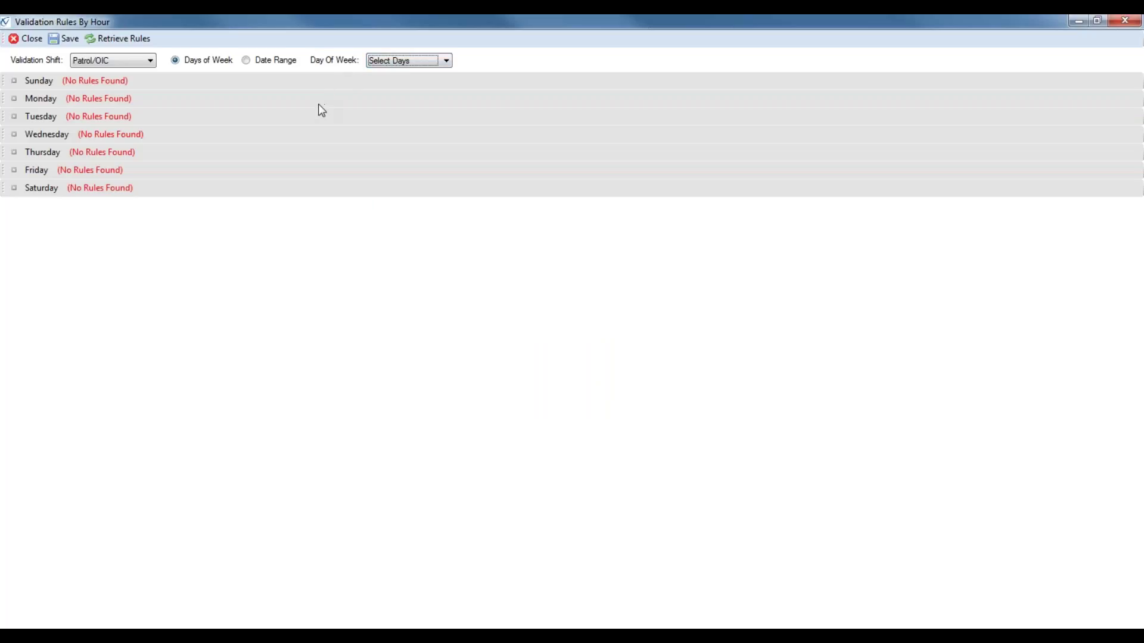
pyautogui.click(14, 99)
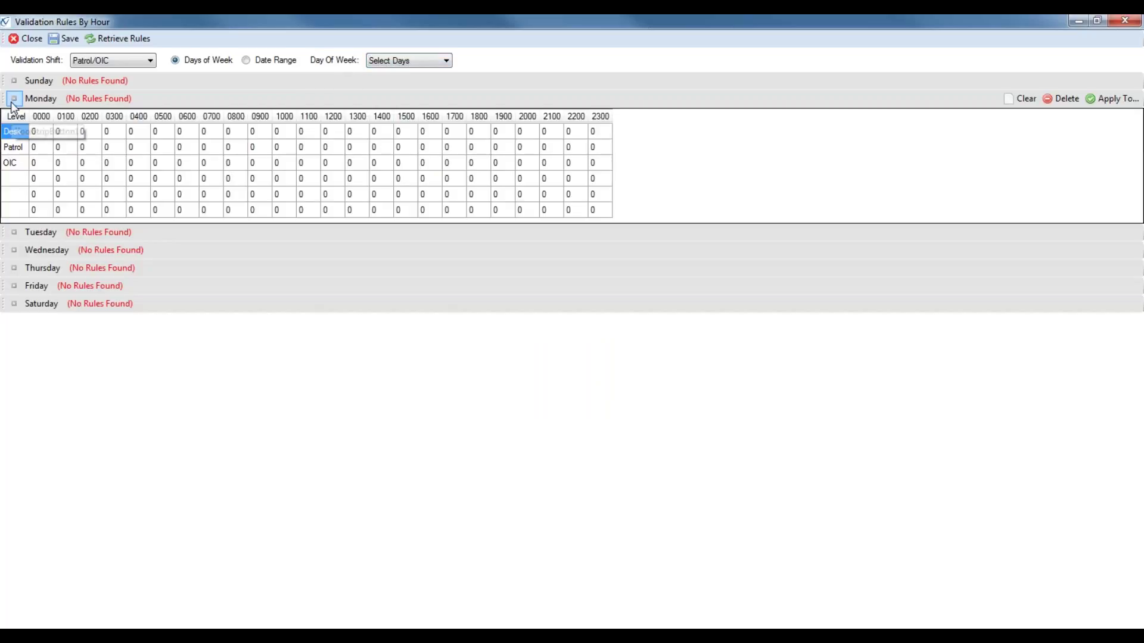
pyautogui.click(39, 147)
pyautogui.write('2')
pyautogui.write('\t2\t2\t2\t2\t2\t2\t2\t2\t2\t2')
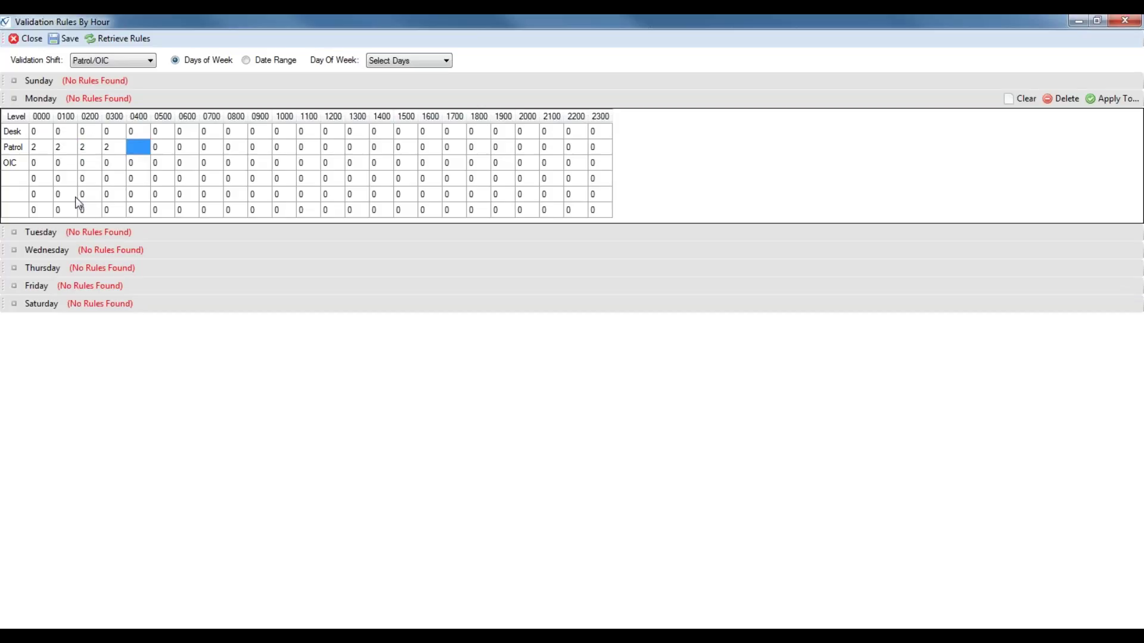
pyautogui.write('\t2\t2\t2\t2\t2\t2\t2\t2\t2\t')
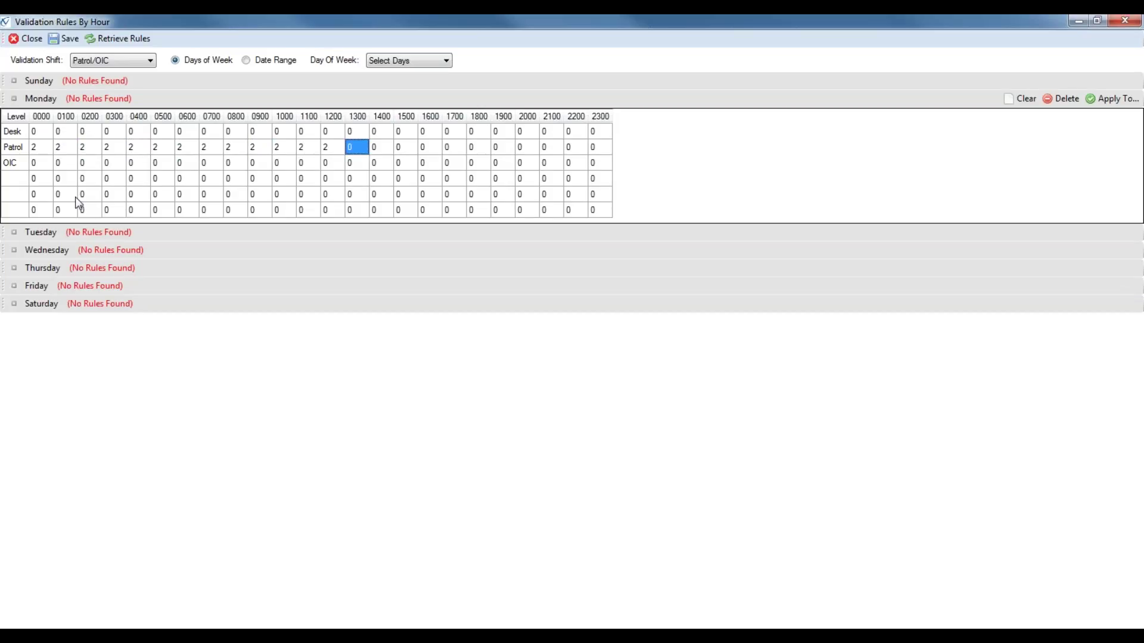
pyautogui.write('2\t2\t2\t2')
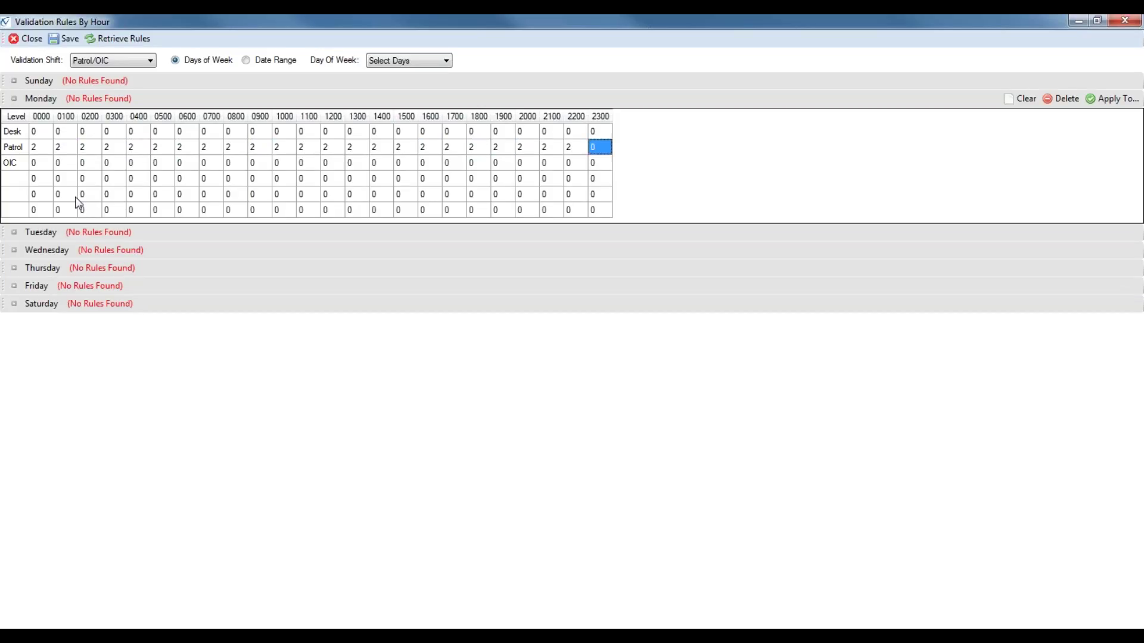
# Step: Set Monday's OIC requirement to 1 for every hour, then collapse and reopen Monday's grid
pyautogui.click(40, 164)
pyautogui.write('1\t1\t1\t1\t1\t1\t1\t1\t1')
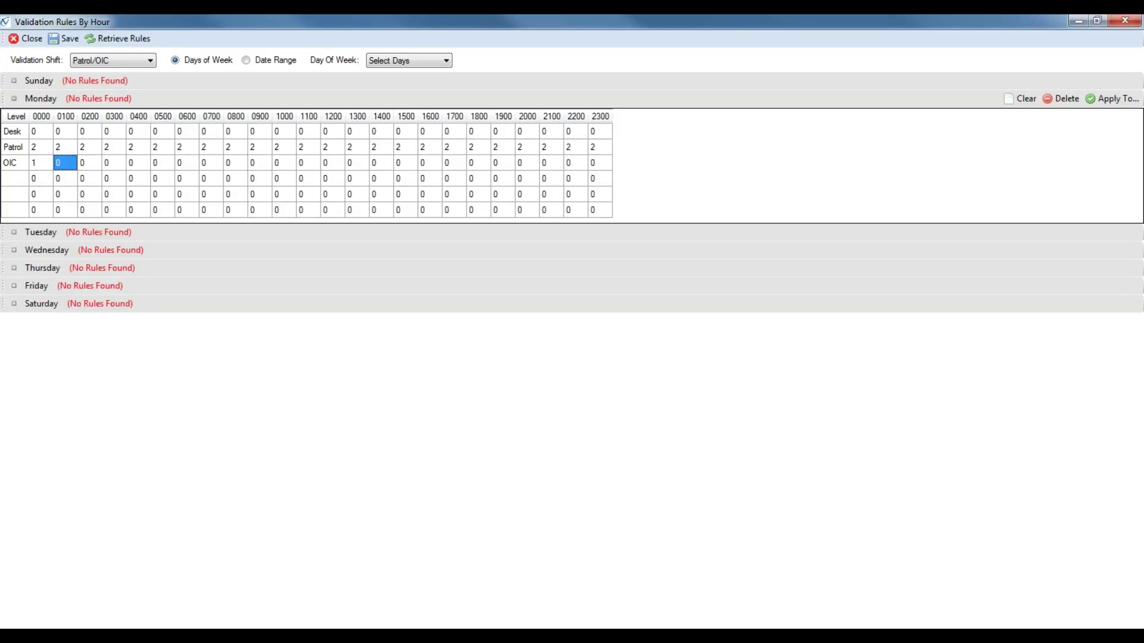
pyautogui.write('\t1\t1\t1\t1\t1\t1\t1\t1\t1\t')
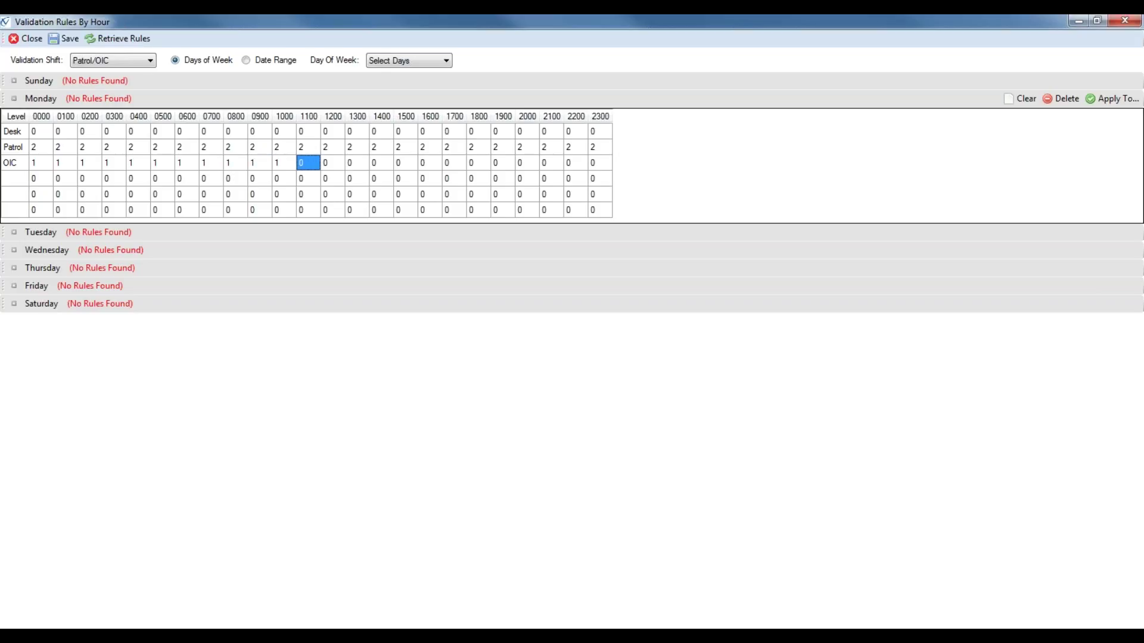
pyautogui.write('1\t1\t1\t1\t1\t1')
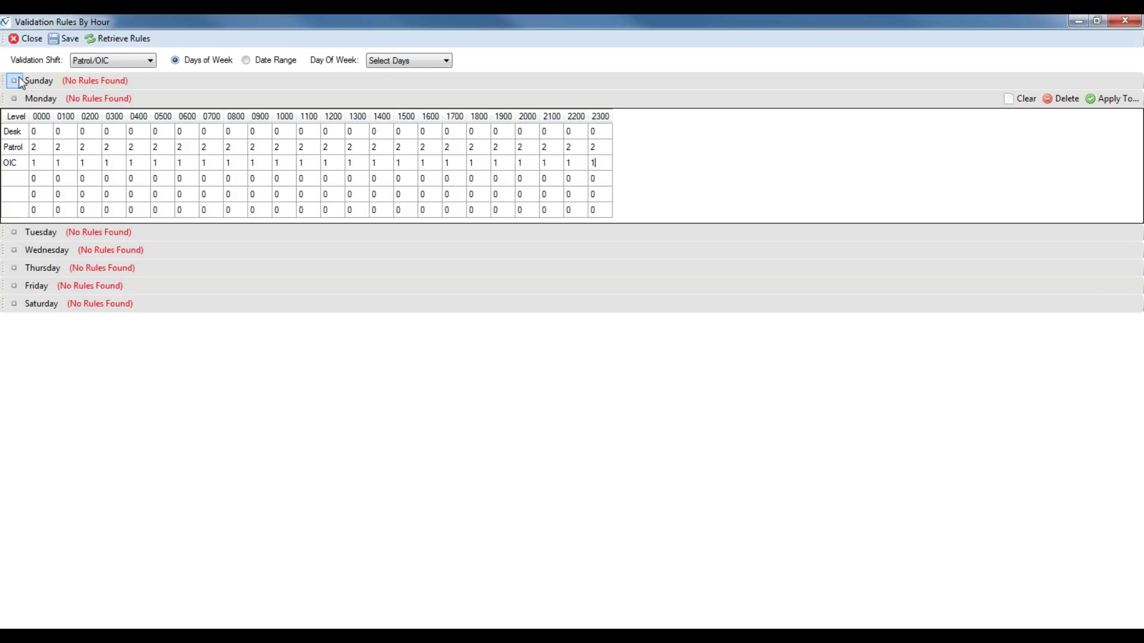
pyautogui.click(14, 98)
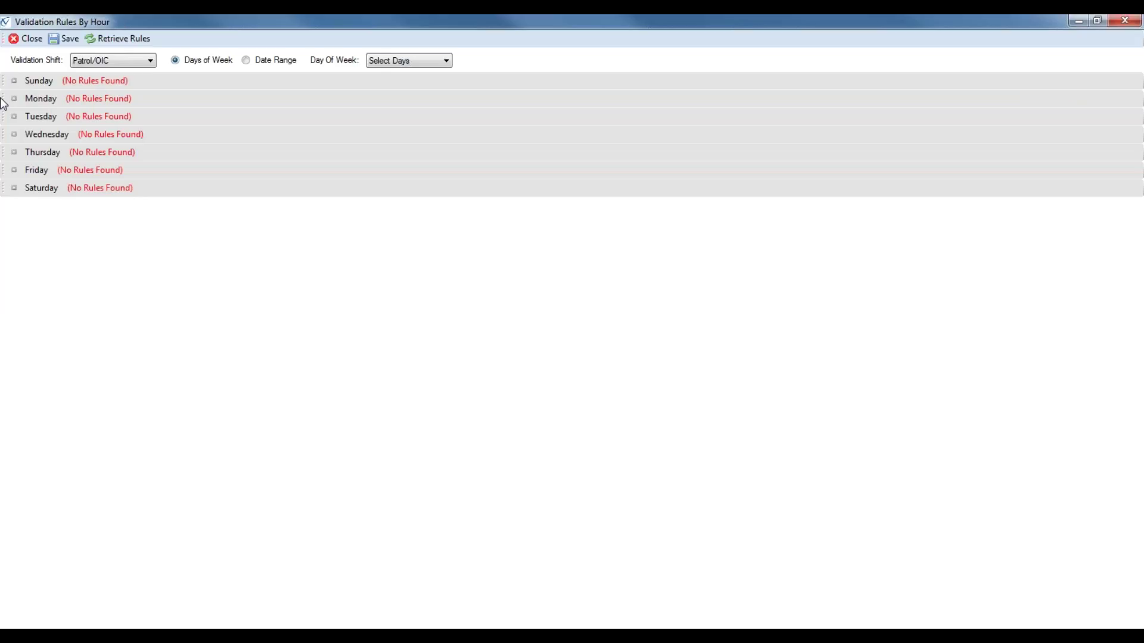
pyautogui.click(14, 99)
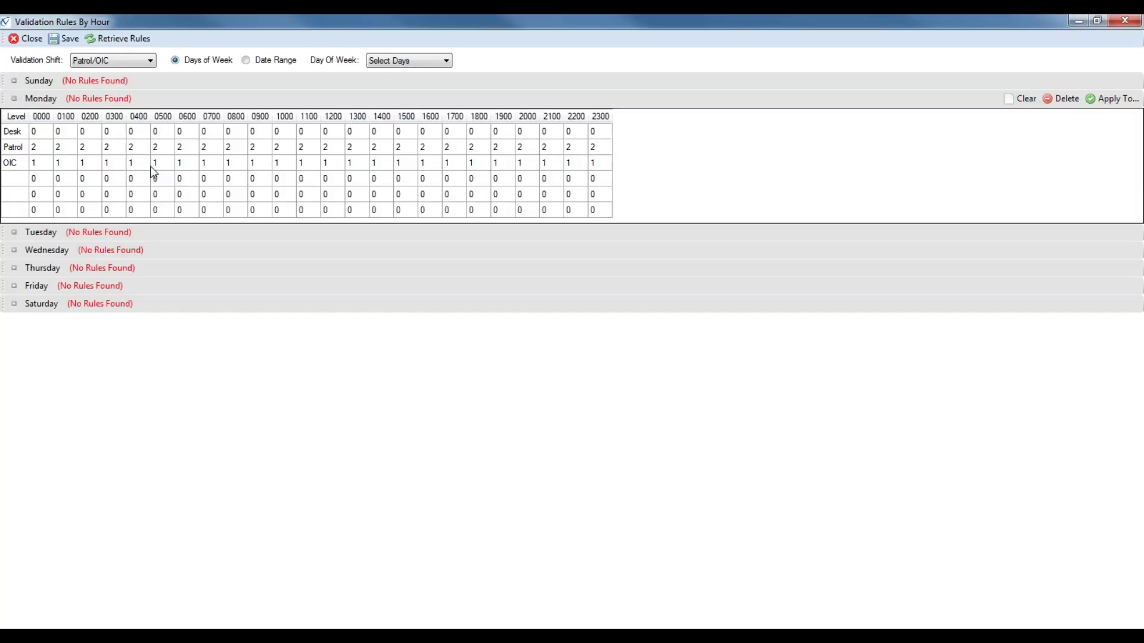
# Step: Collapse Monday's grid and set Tuesday's Patrol requirement to 2 for every hour
pyautogui.click(14, 98)
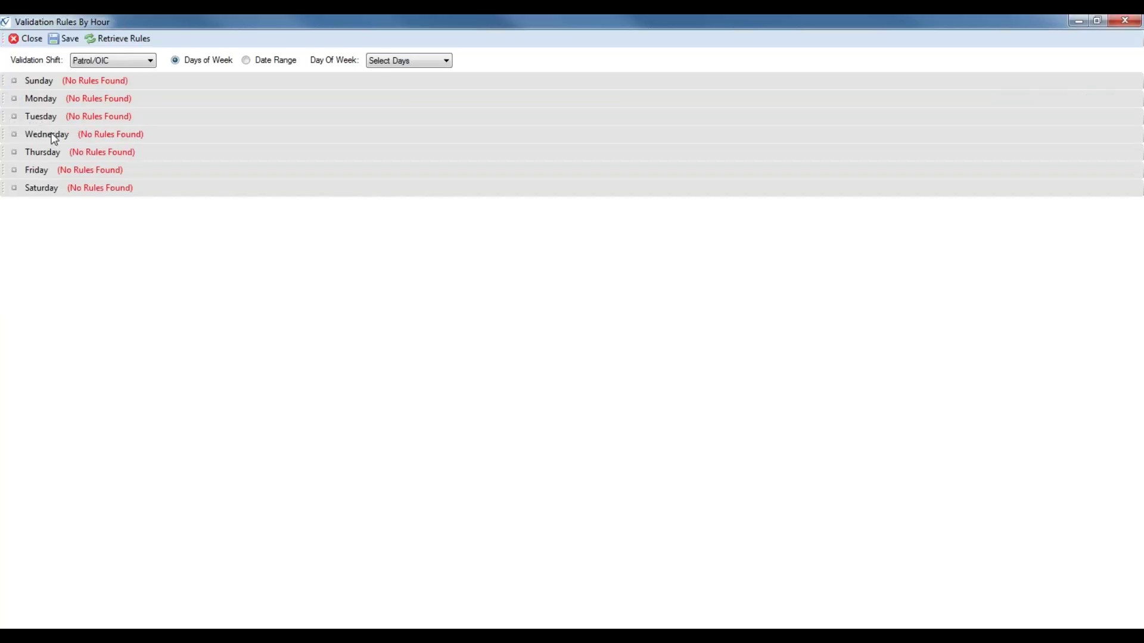
pyautogui.click(13, 116)
pyautogui.click(41, 167)
pyautogui.write('2')
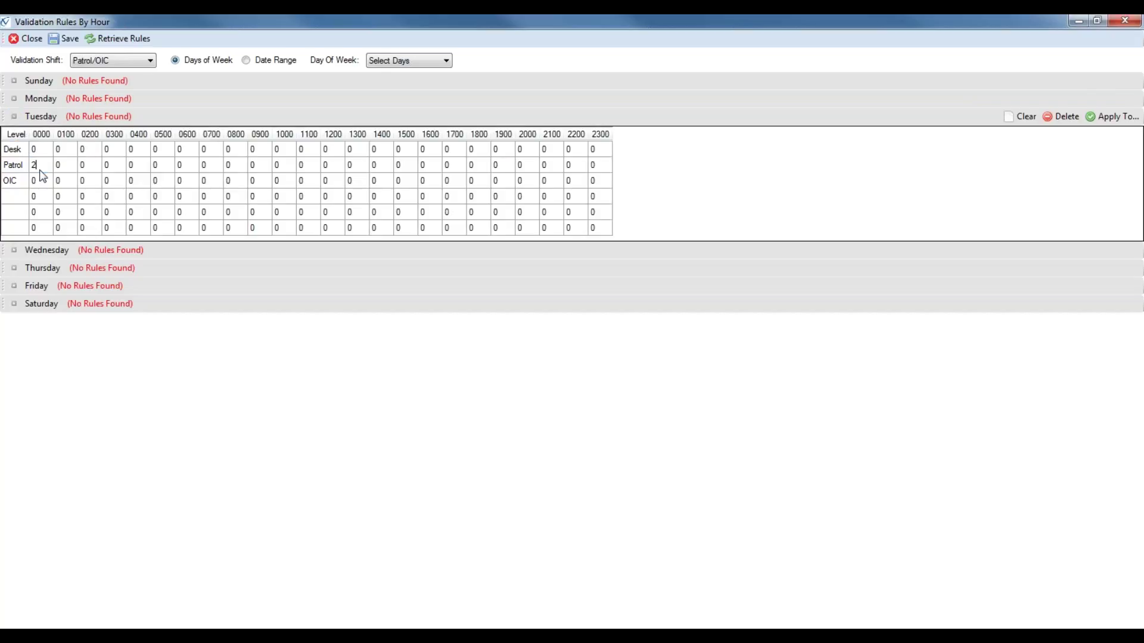
pyautogui.press('Tab')
pyautogui.write('2\t2\t2\t2\t2\t2\t2\t2\t2\t2\t2\t2\t2\t2\t2\t2\t2\t2\t')
pyautogui.write('2\t2\t2\t2\t2\t')
# Step: Set Tuesday's OIC requirement to 1 for every hour and collapse Tuesday's grid
pyautogui.write('1')
pyautogui.write('\t1\t1\t1\t1\t1\t1\t1\t1\t1\t1')
pyautogui.write('\t1\t1\t1\t1\t1\t1\t1\t1\t1\t1\t1')
pyautogui.write('\t1')
pyautogui.click(14, 116)
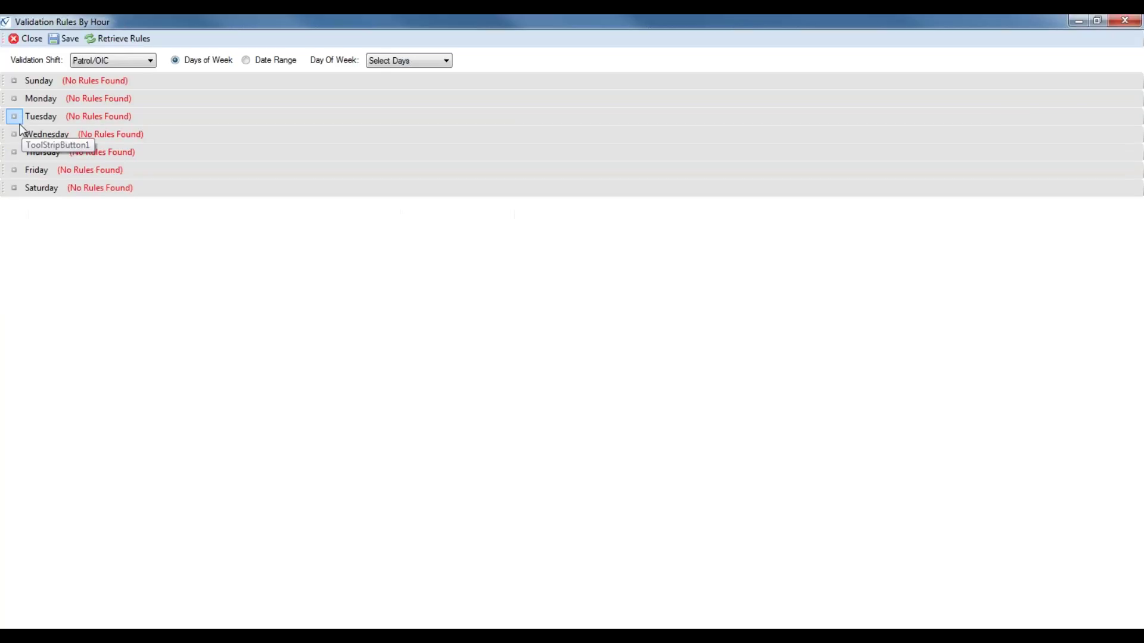
# Step: Expand Saturday's grid and set its Patrol requirement to 3 for every hour
pyautogui.click(14, 170)
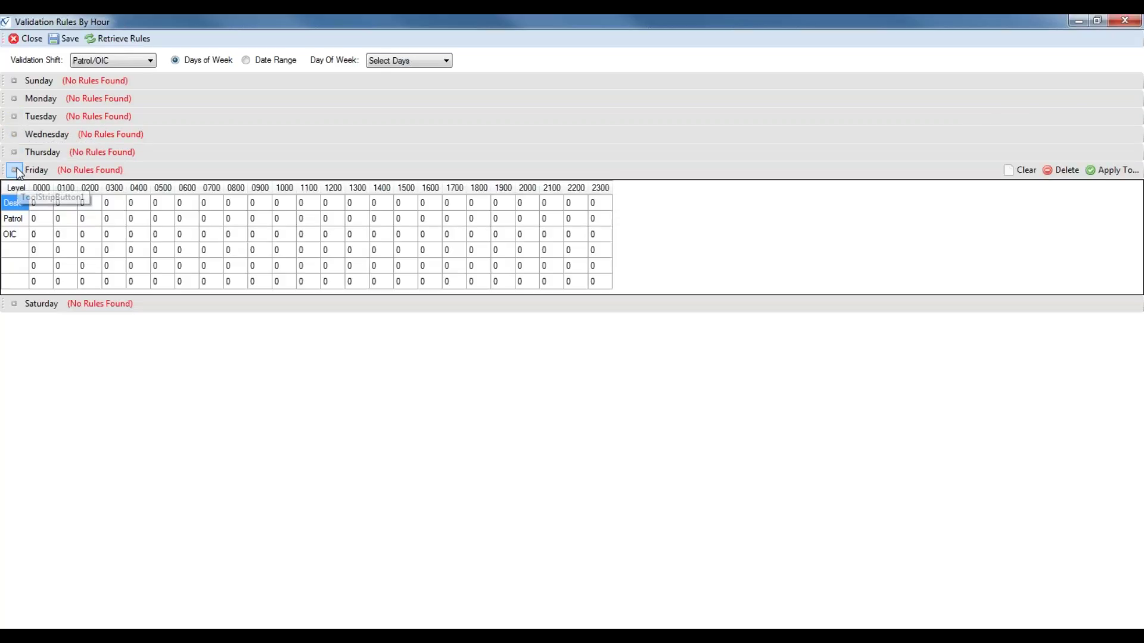
pyautogui.click(14, 169)
pyautogui.click(13, 188)
pyautogui.click(48, 238)
pyautogui.write('3')
pyautogui.press('Tab')
pyautogui.write('3')
pyautogui.press('Tab')
pyautogui.write('3')
pyautogui.press('Tab')
pyautogui.write('3\t3\t3\t3\t3\t3\t3\t3\t3\t3\t')
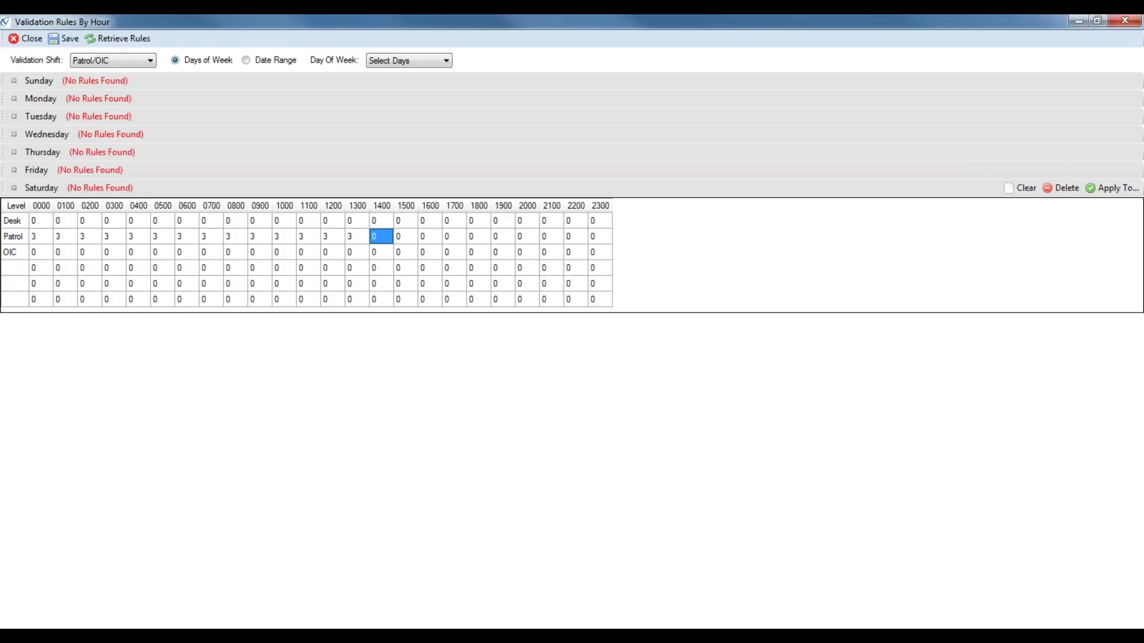
pyautogui.write('3\t3\t3\t3\t3\t3')
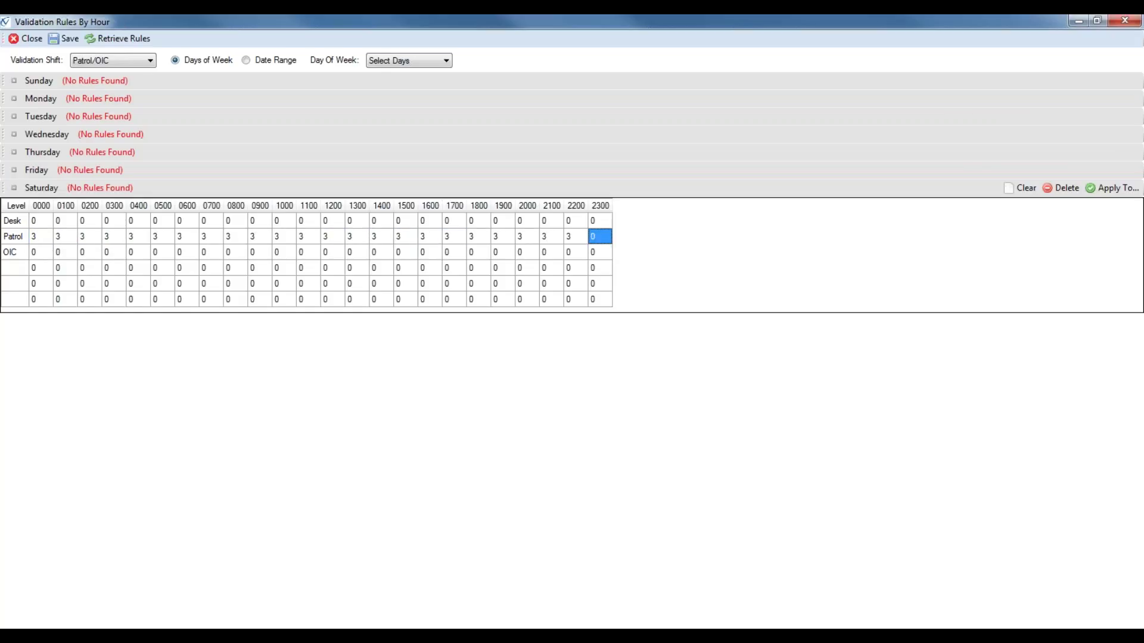
# Step: Set Saturday's OIC requirement to 2 for every hour
pyautogui.click(39, 253)
pyautogui.write('2\t2\t2\t2\t2\t2\t2\t2')
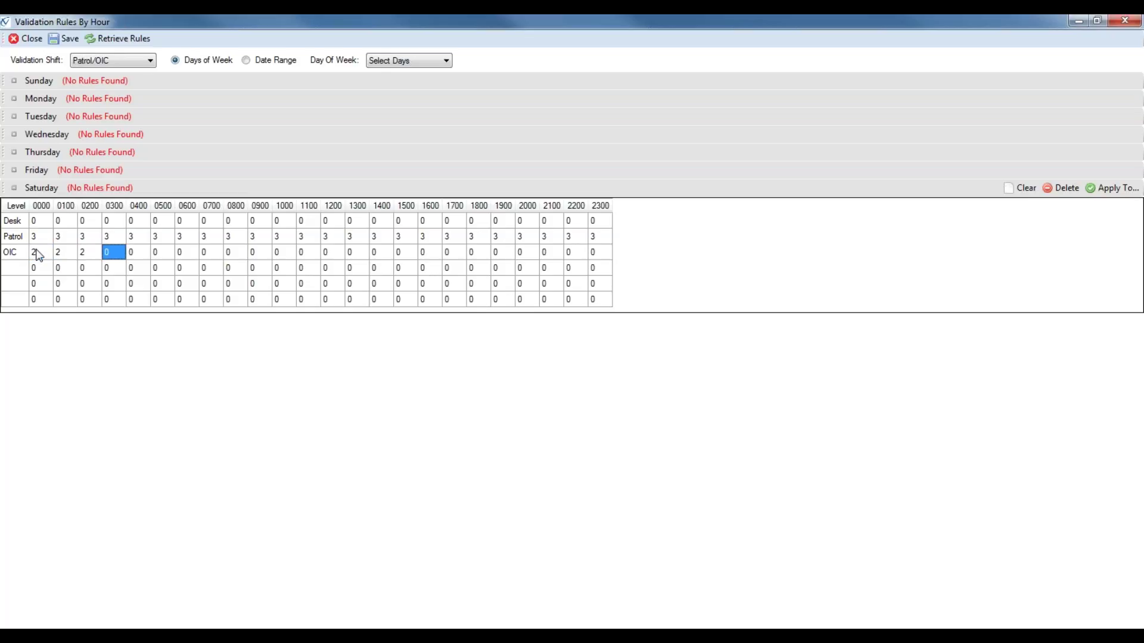
pyautogui.write('\t2\t2\t2\t2\t2\t2\t2\t2\t2\t2\t2\t2\t2\t2\t2\t2')
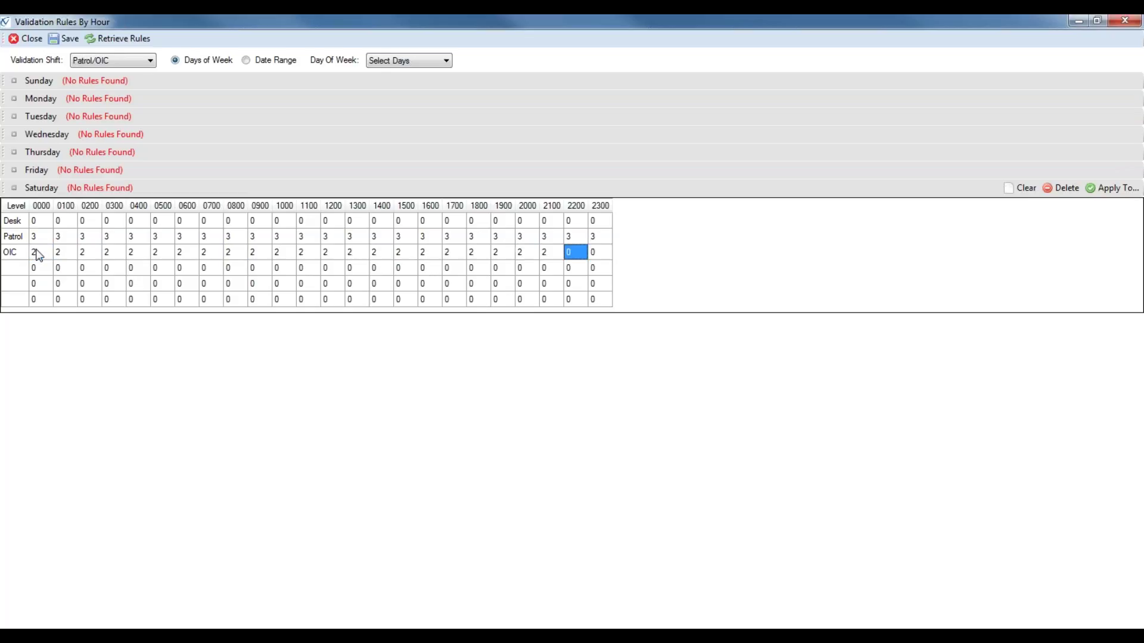
# Step: Expand Sunday's grid and set its Patrol requirement to 3 for 0000 through 0500 and 2 for 0600 through 2300
pyautogui.click(11, 83)
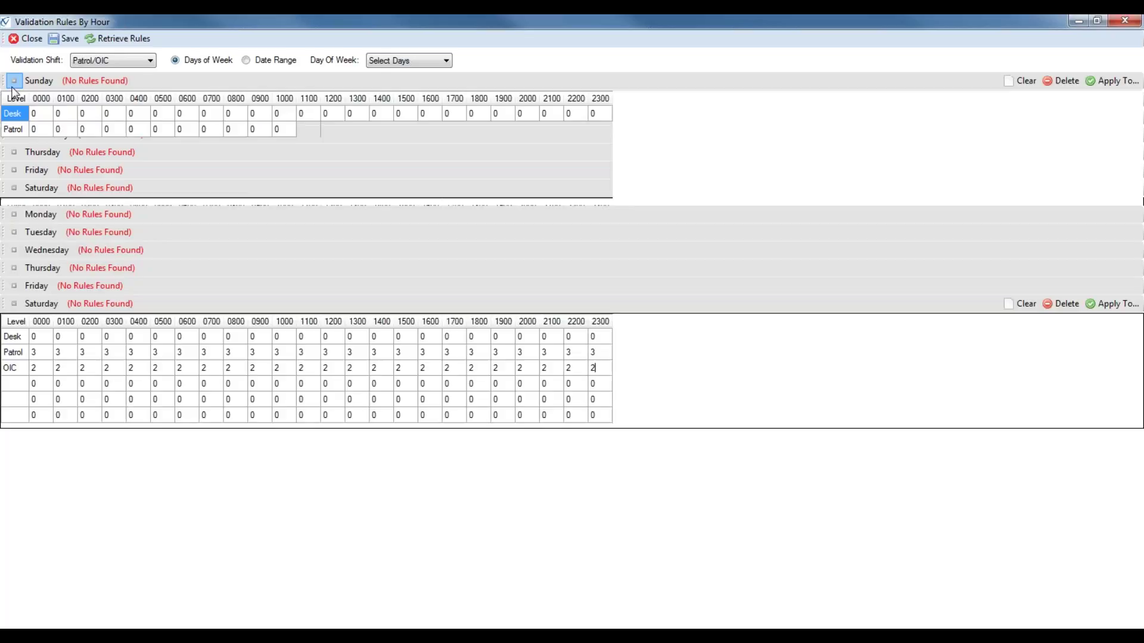
pyautogui.click(37, 129)
pyautogui.write('3\t3\t3\t3\t3\t3\t')
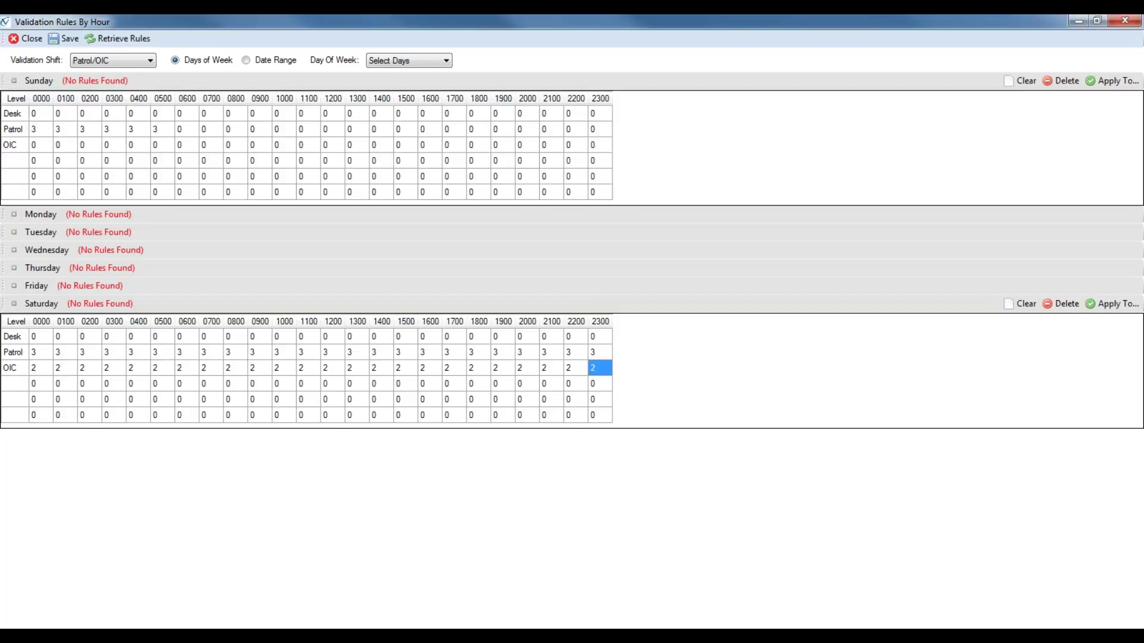
pyautogui.write('2\t2\t2\t2\t2\t2\t2')
pyautogui.write('\t2\t2\t2\t2\t2\t2\t2\t2\t2\t2')
pyautogui.write('\t2')
# Step: Set Sunday's OIC requirement to 2 for the hours 0000 through 0500
pyautogui.click(42, 145)
pyautogui.write('2')
pyautogui.press('Tab')
pyautogui.write('2')
pyautogui.press('Tab')
pyautogui.write('2')
pyautogui.press('Tab')
pyautogui.write('2')
pyautogui.press('Tab')
pyautogui.press('2')
pyautogui.press('Tab')
pyautogui.press('2')
pyautogui.press('Tab')
pyautogui.write('3')
pyautogui.press('Tab')
pyautogui.write('3')
pyautogui.press('Tab')
pyautogui.write('3')
pyautogui.press('Tab')
pyautogui.write('3')
# Step: Set Sunday's OIC requirement to 1 for 0600 through 2300, then collapse the Sunday and Saturday grids
pyautogui.click(180, 148)
pyautogui.write('1')
pyautogui.press('Tab')
pyautogui.write('1')
pyautogui.press('Tab')
pyautogui.write('1\t1\t1\t1\t1\t1\t1\t1\t1\t1\t1\t1\t1\t1\t1\t1')
pyautogui.click(16, 81)
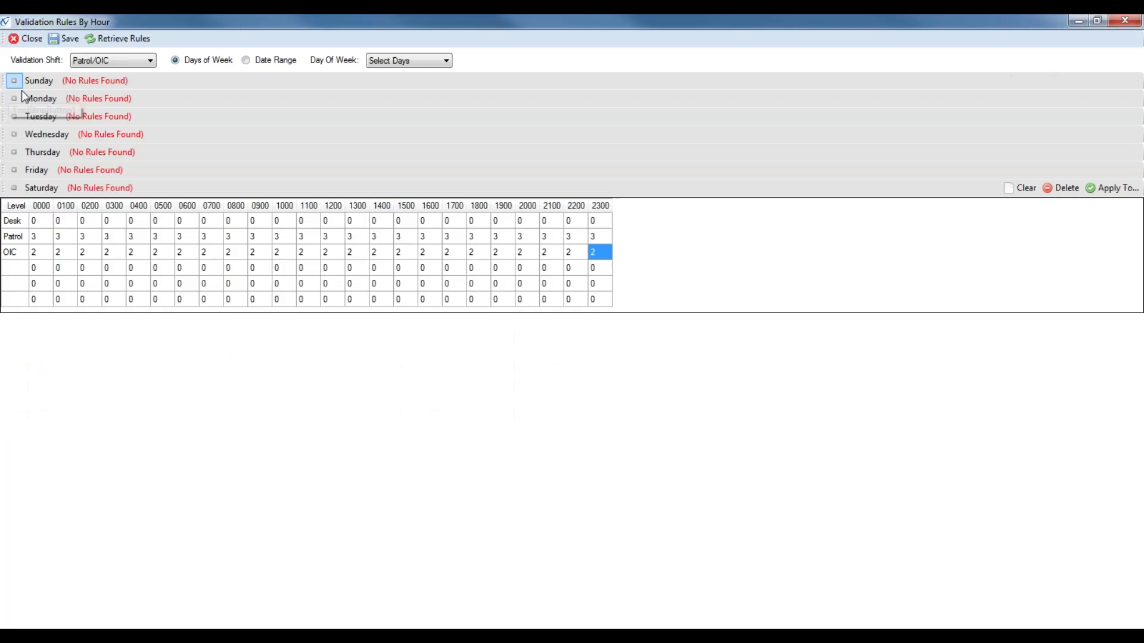
pyautogui.click(22, 188)
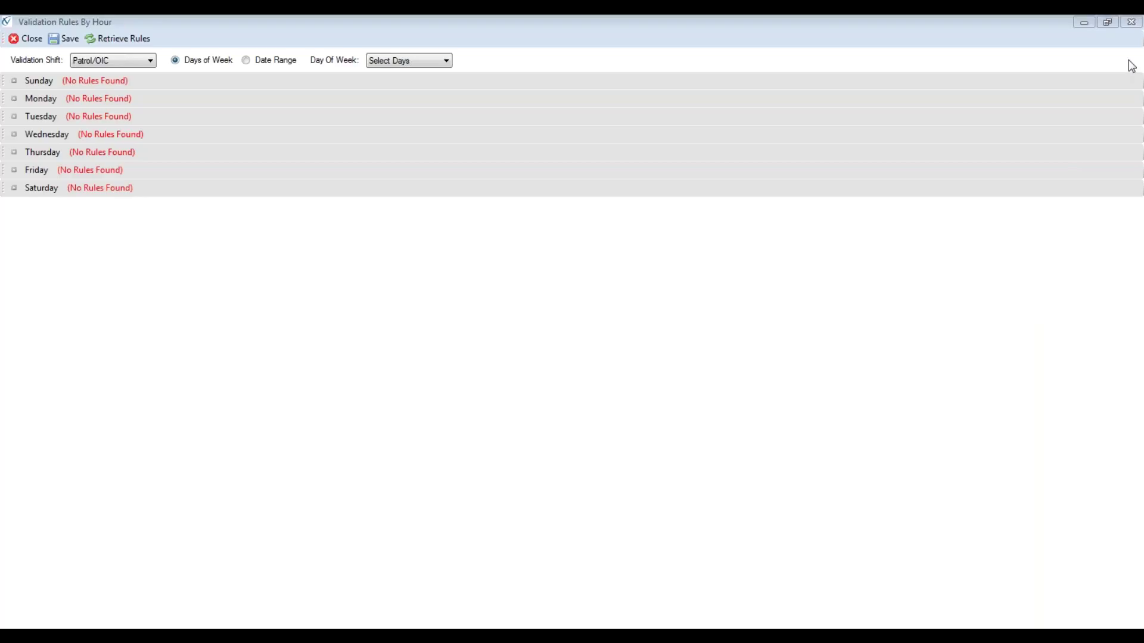
# Step: Close the hourly rules and remove the Needs By Hour tile and its pane from the Daily Schedule dashboard
pyautogui.click(12, 38)
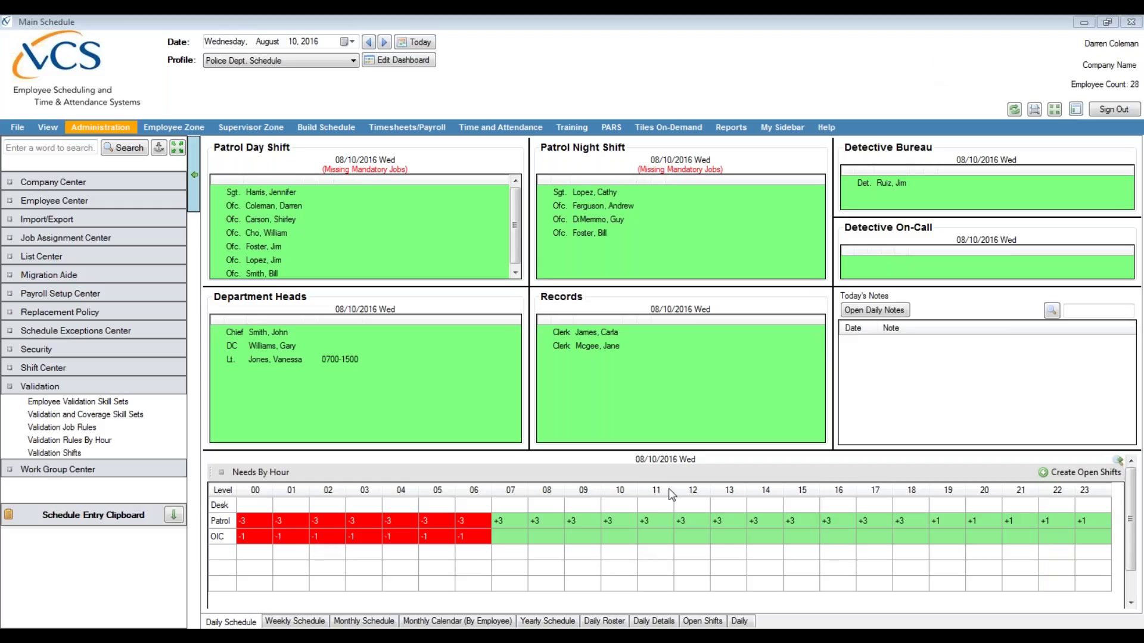
pyautogui.click(416, 62)
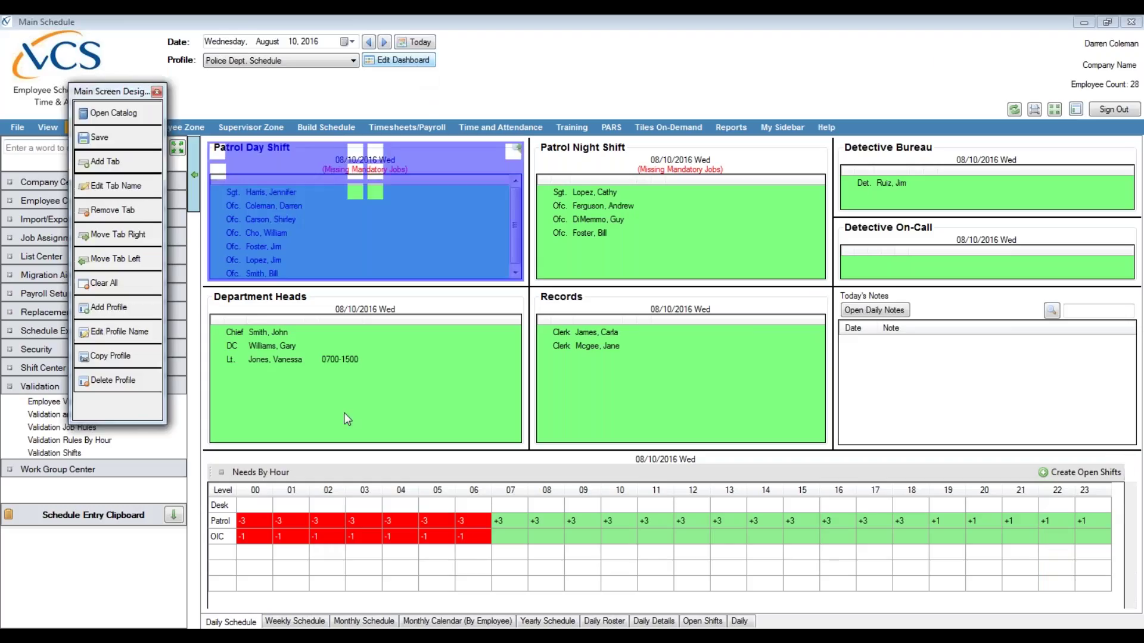
pyautogui.click(1126, 465)
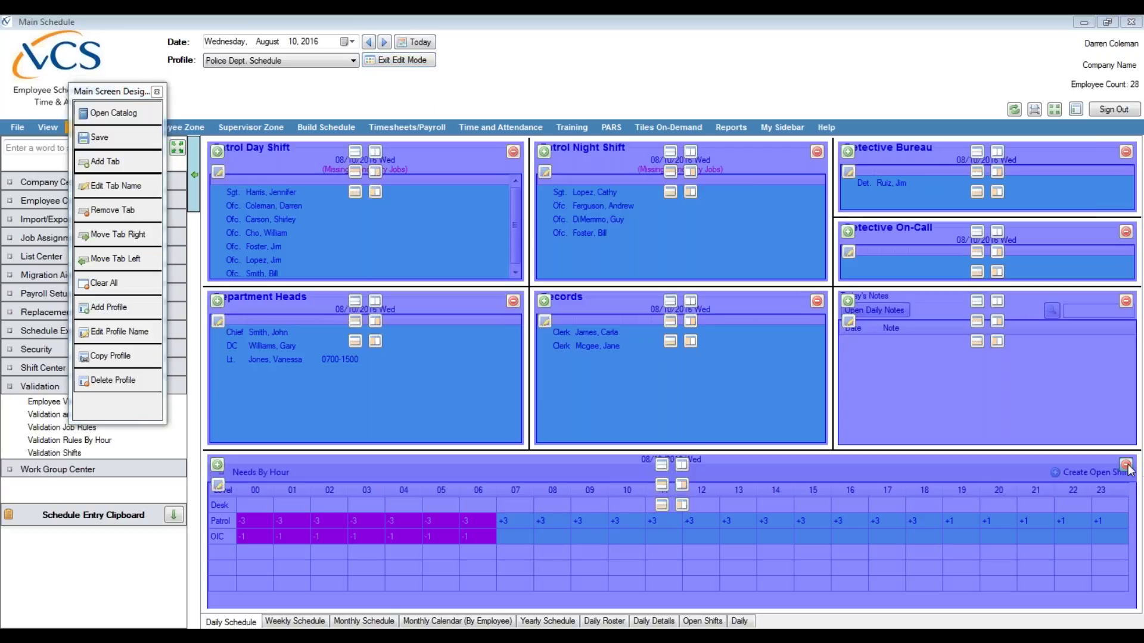
pyautogui.click(1123, 468)
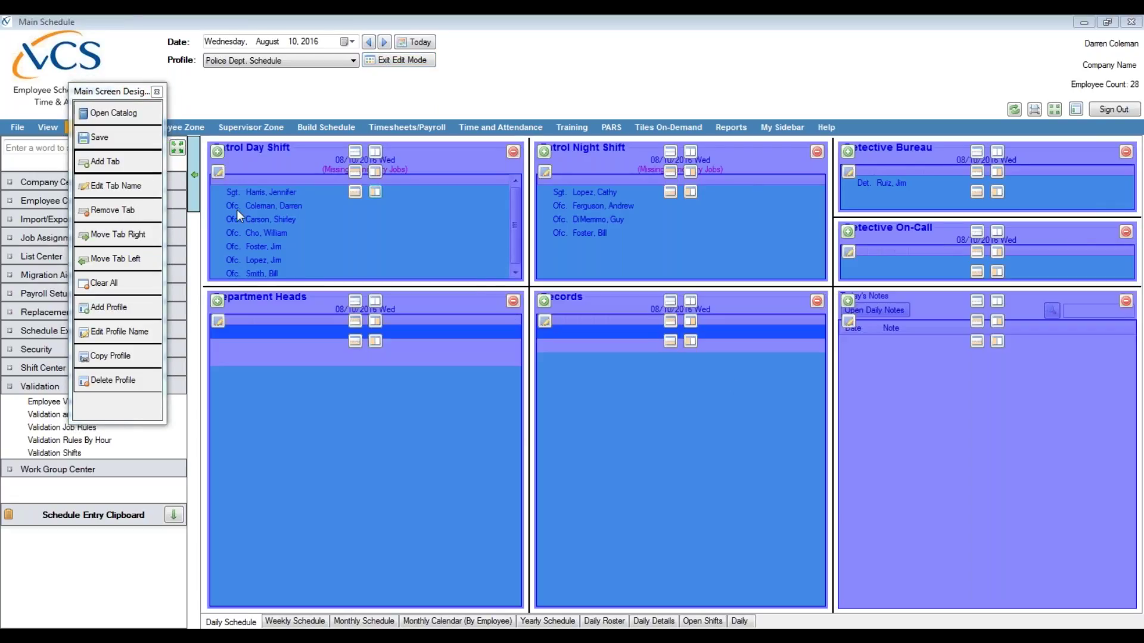
pyautogui.click(427, 62)
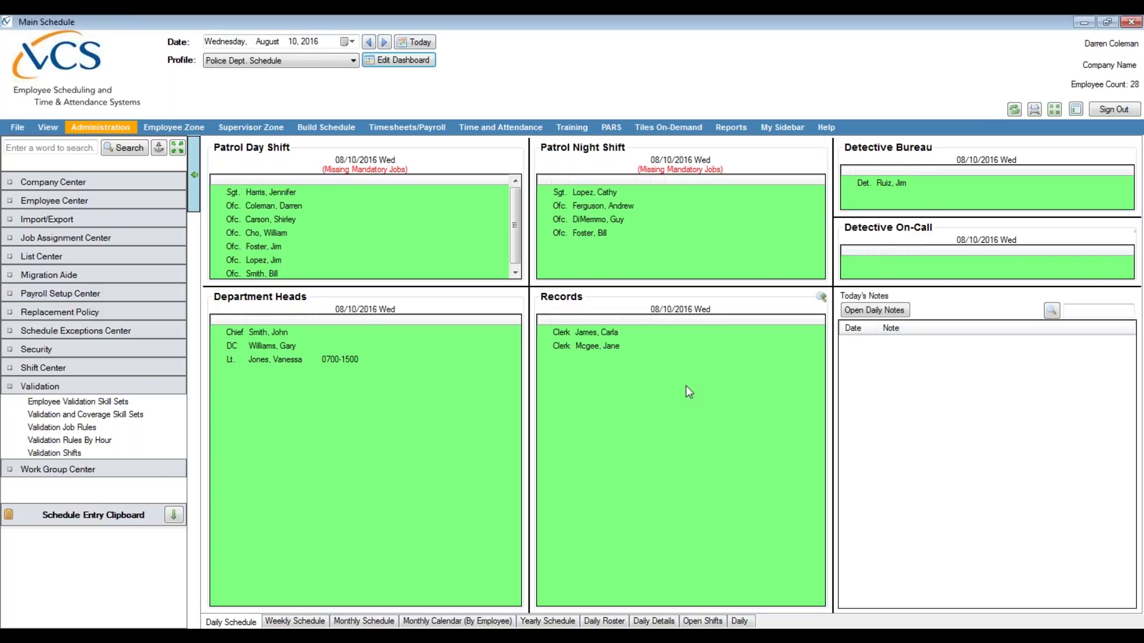
# Step: Split the Today's Notes pane with an empty pane beneath it, and narrow the Department Heads and Records panes to widen it
pyautogui.click(414, 62)
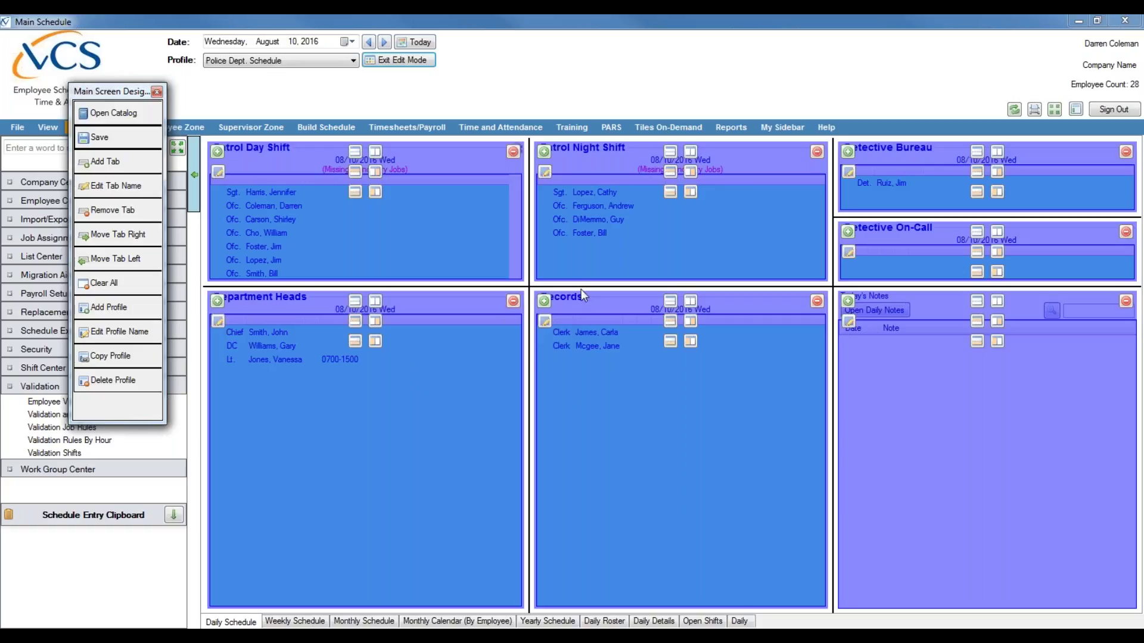
pyautogui.click(980, 341)
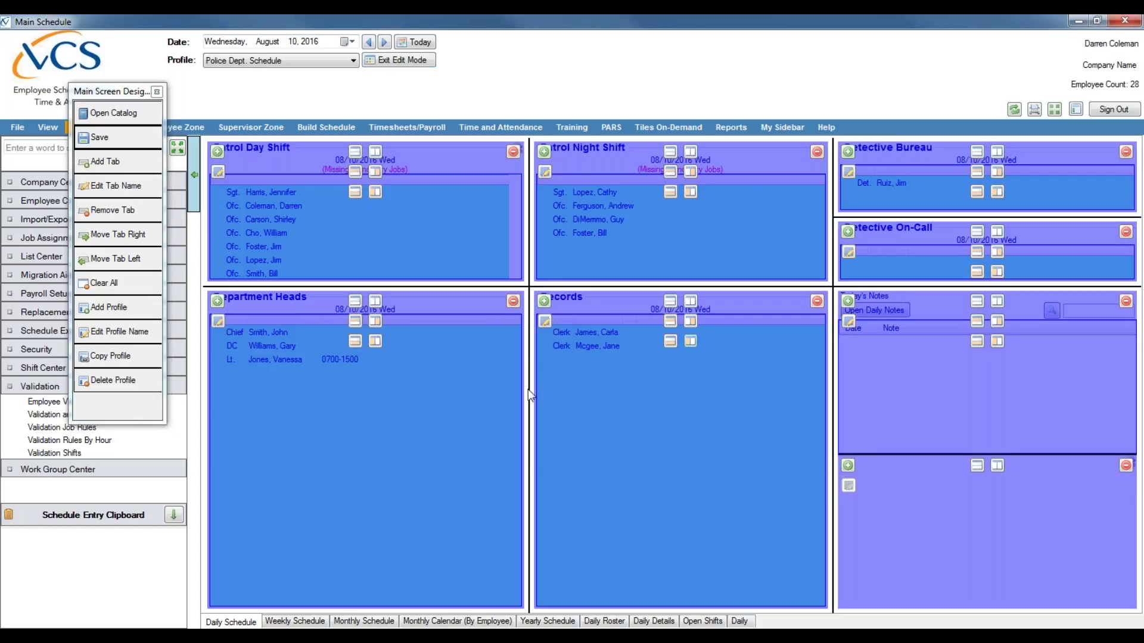
pyautogui.moveTo(526, 393); pyautogui.dragTo(447, 385)
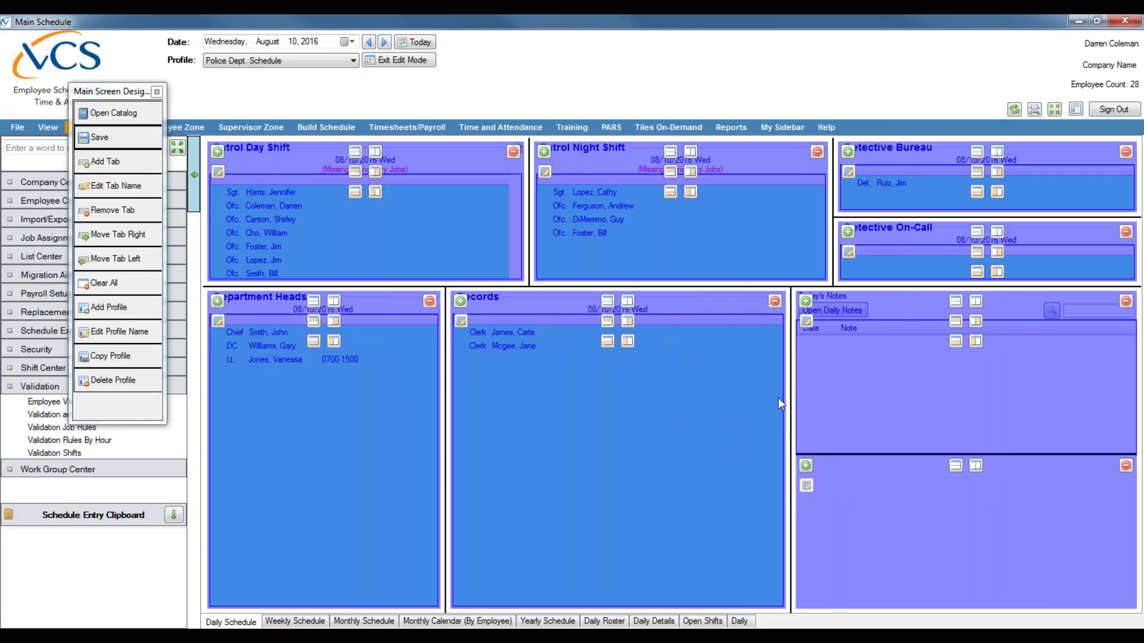
pyautogui.moveTo(790, 406); pyautogui.dragTo(635, 396)
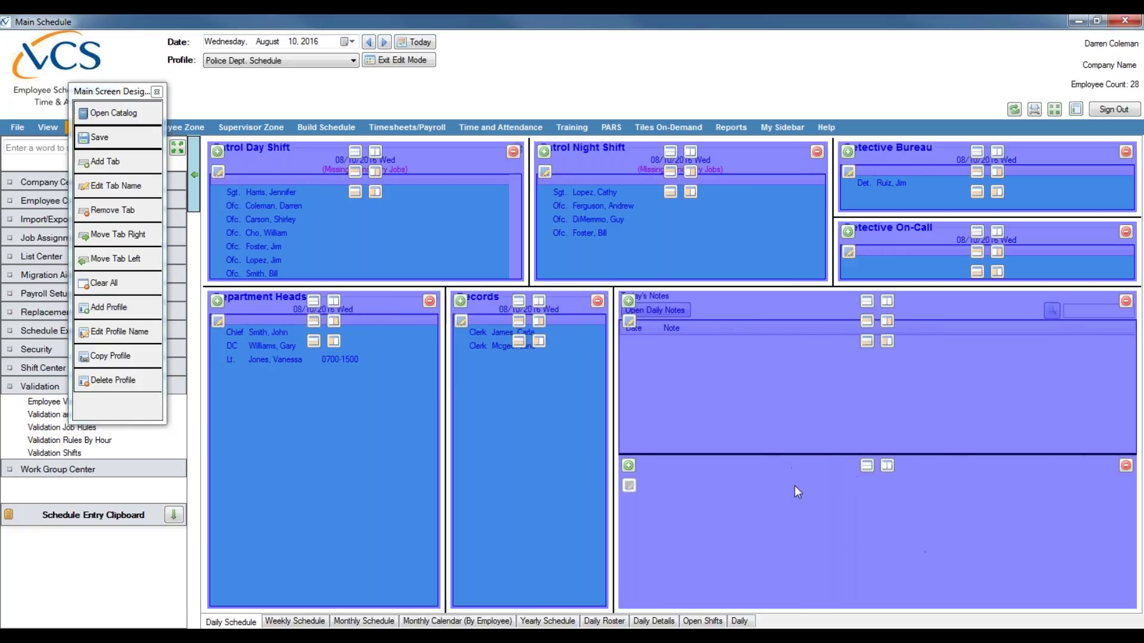
# Step: Choose the Hourly Validation tile for the empty pane and enable its timer with an update rate of 300 seconds
pyautogui.click(628, 466)
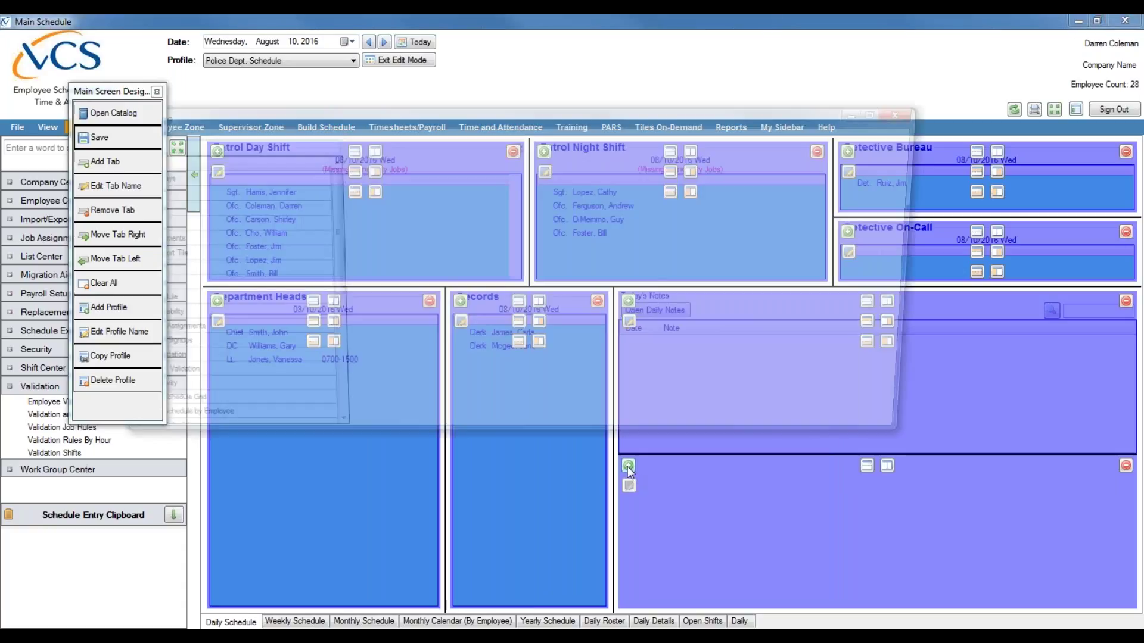
pyautogui.moveTo(485, 114); pyautogui.dragTo(624, 117)
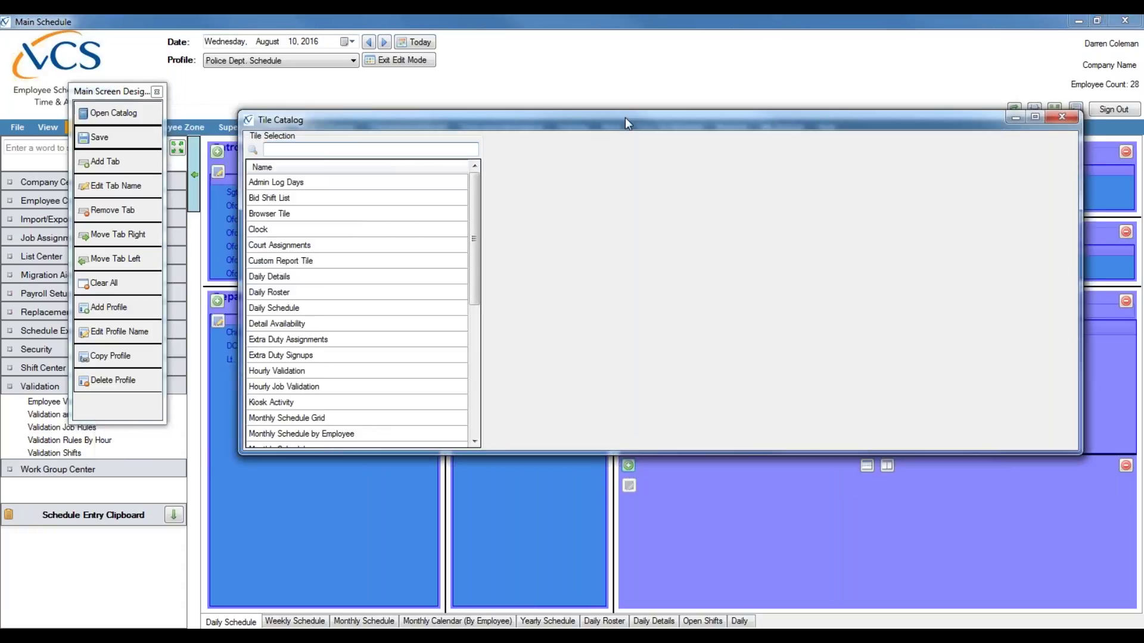
pyautogui.click(283, 374)
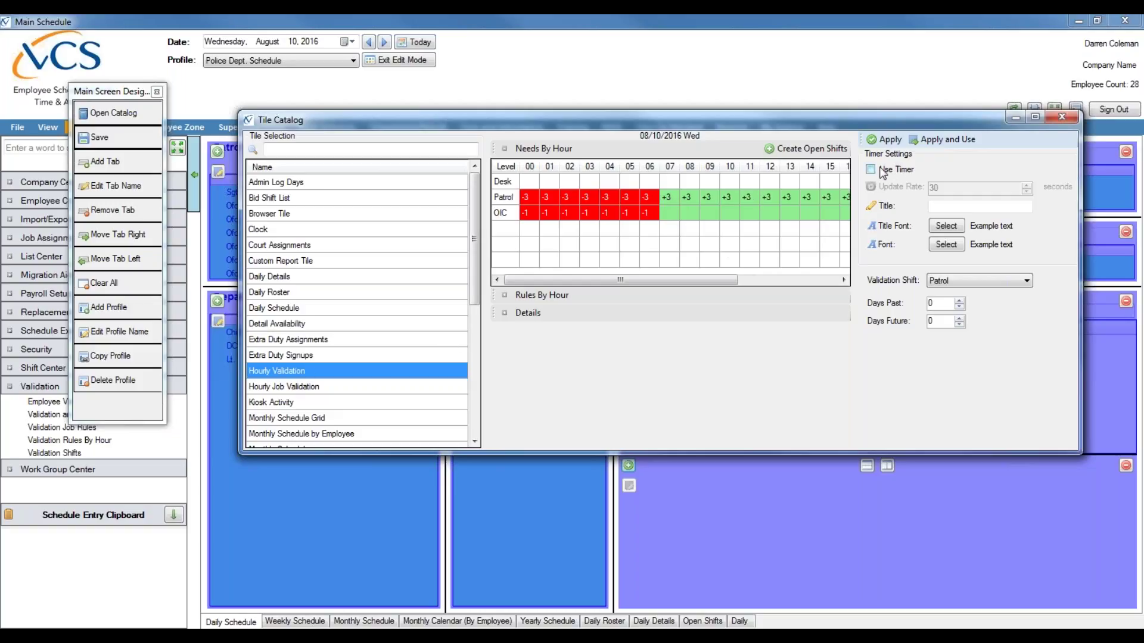
pyautogui.click(870, 170)
pyautogui.click(944, 186)
pyautogui.write('0')
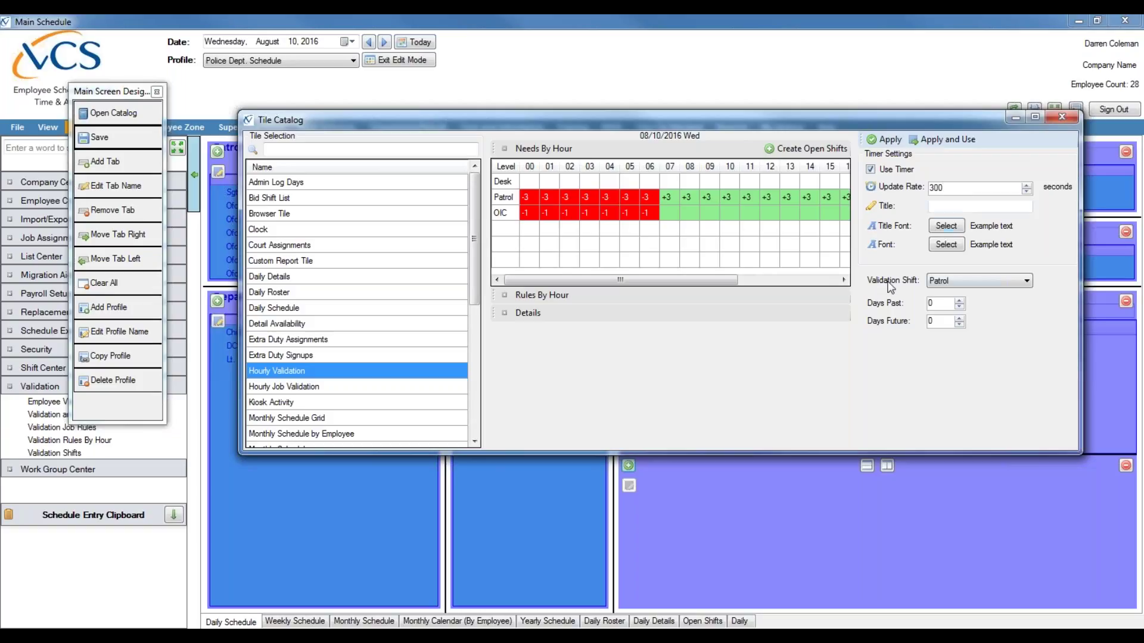
# Step: Preview the tile with the Patrol/OIC validation shift, return it to Patrol, and place the tile on the dashboard
pyautogui.click(963, 282)
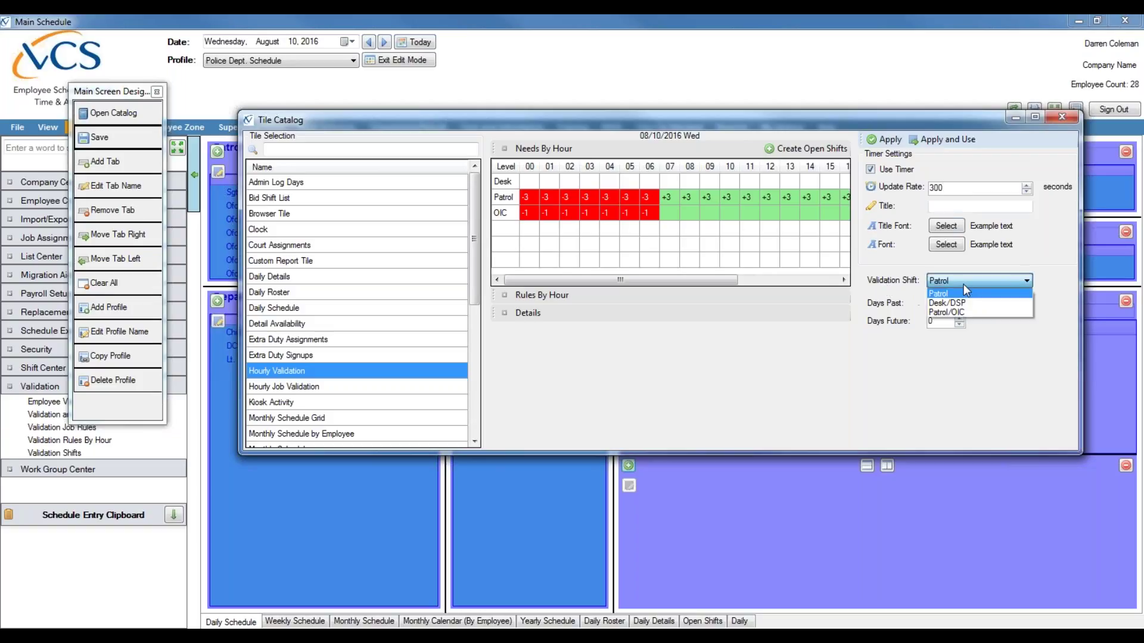
pyautogui.click(967, 311)
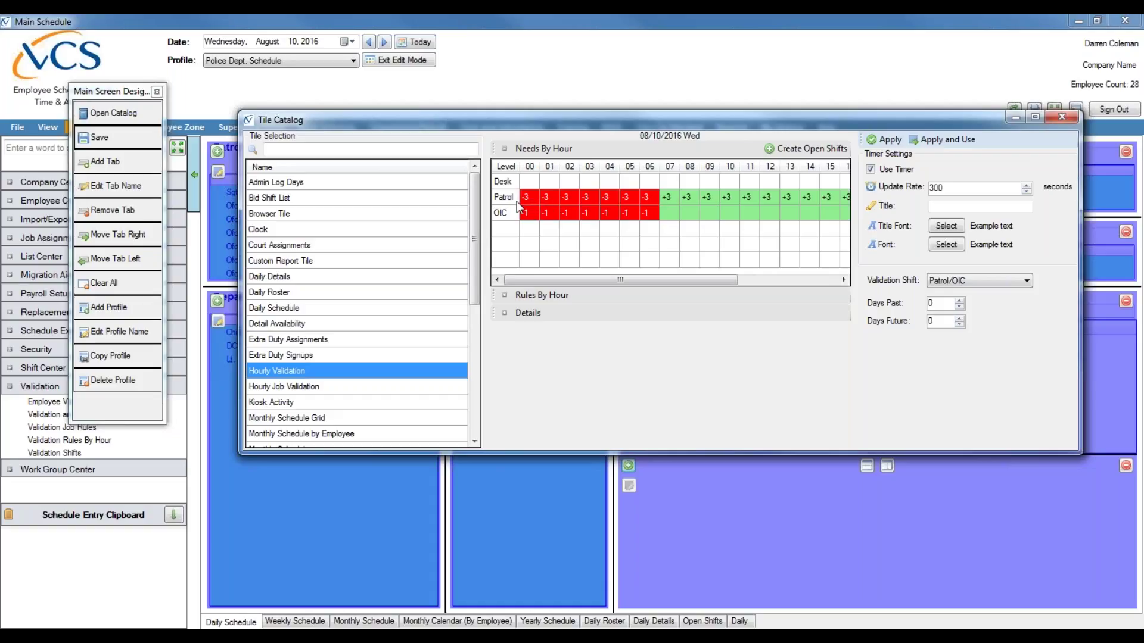
pyautogui.click(939, 282)
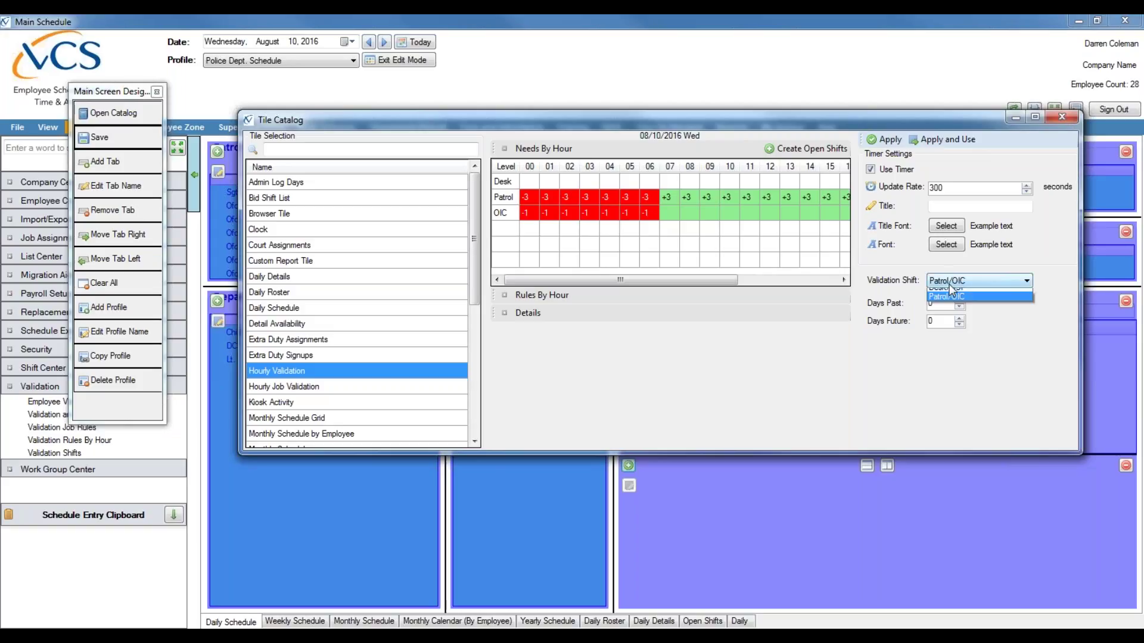
pyautogui.click(949, 291)
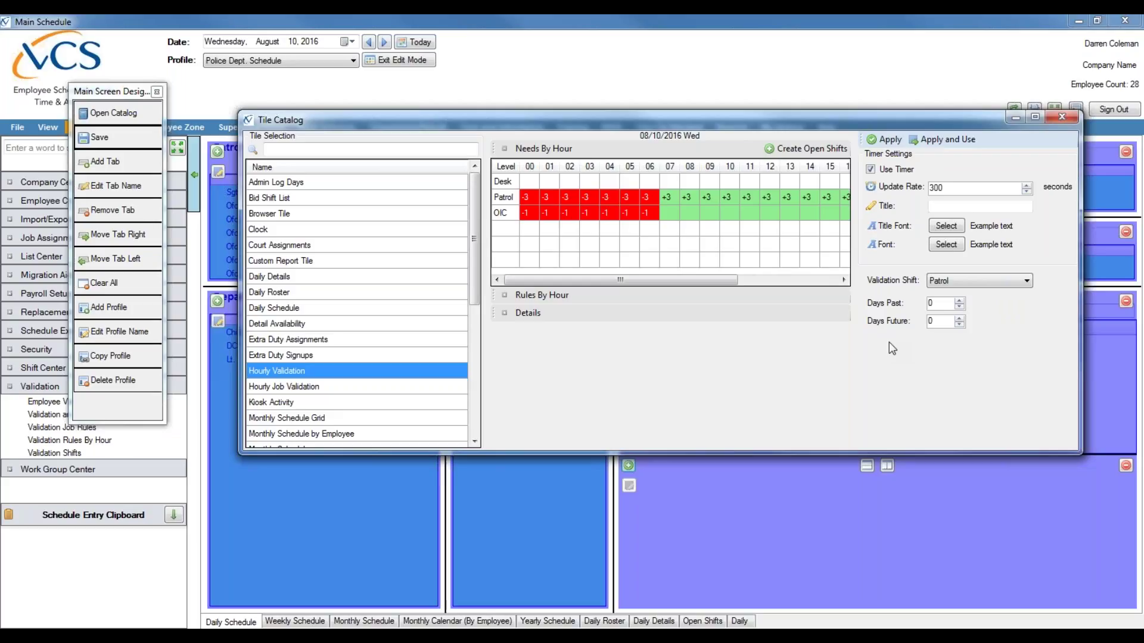
pyautogui.click(935, 142)
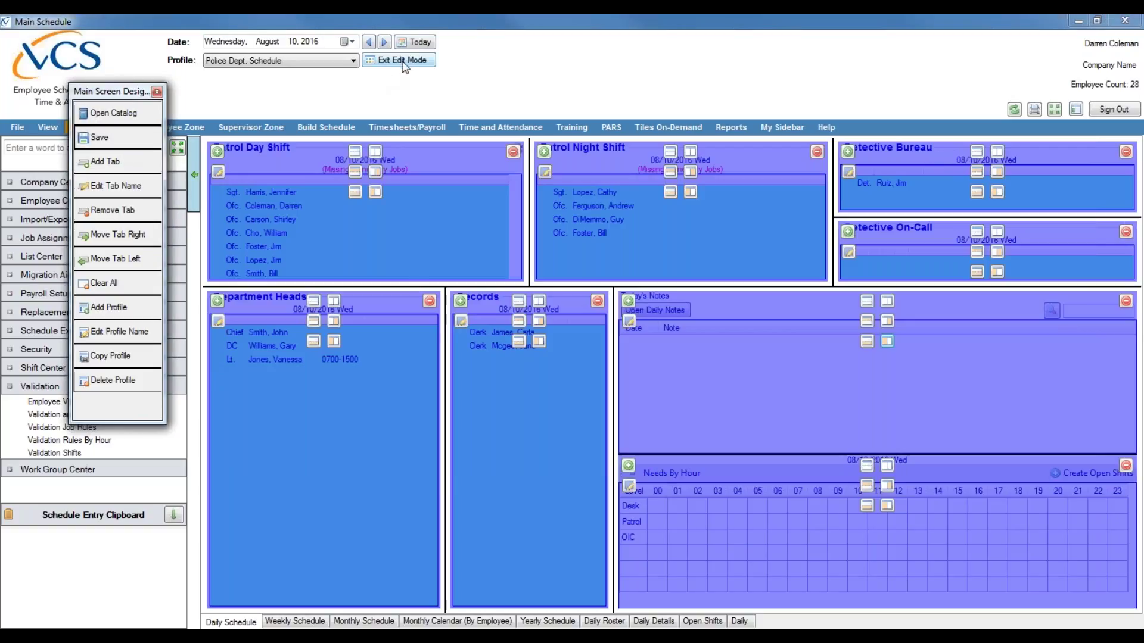
pyautogui.click(398, 61)
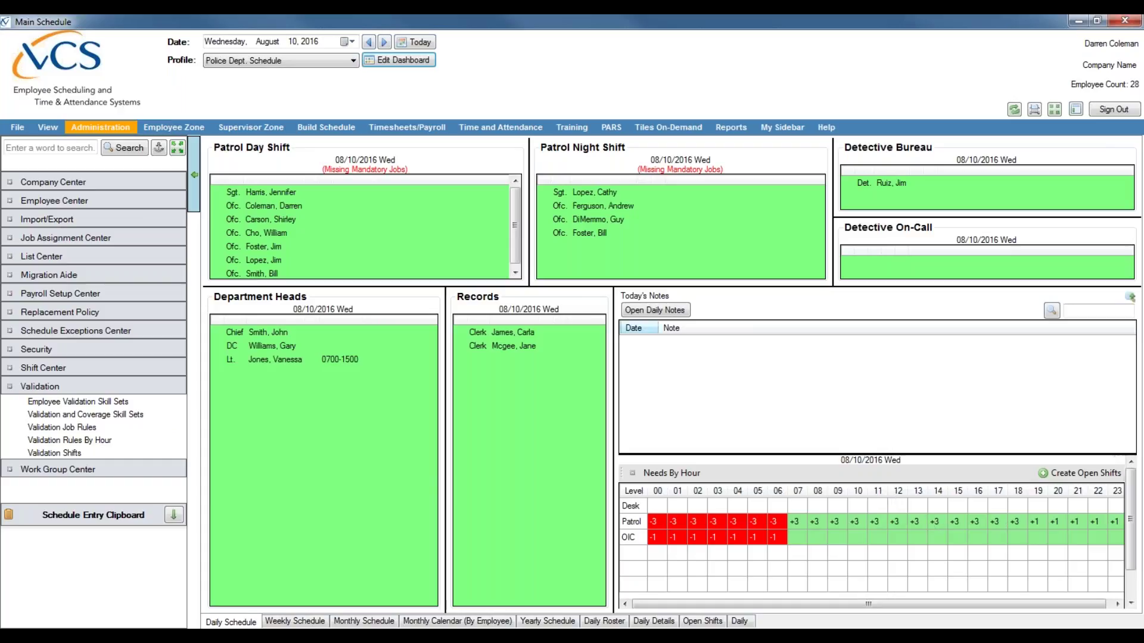
# Step: Open the settings of the dashboard's Needs By Hour tile for editing and title it Patrol/OIC
pyautogui.click(400, 62)
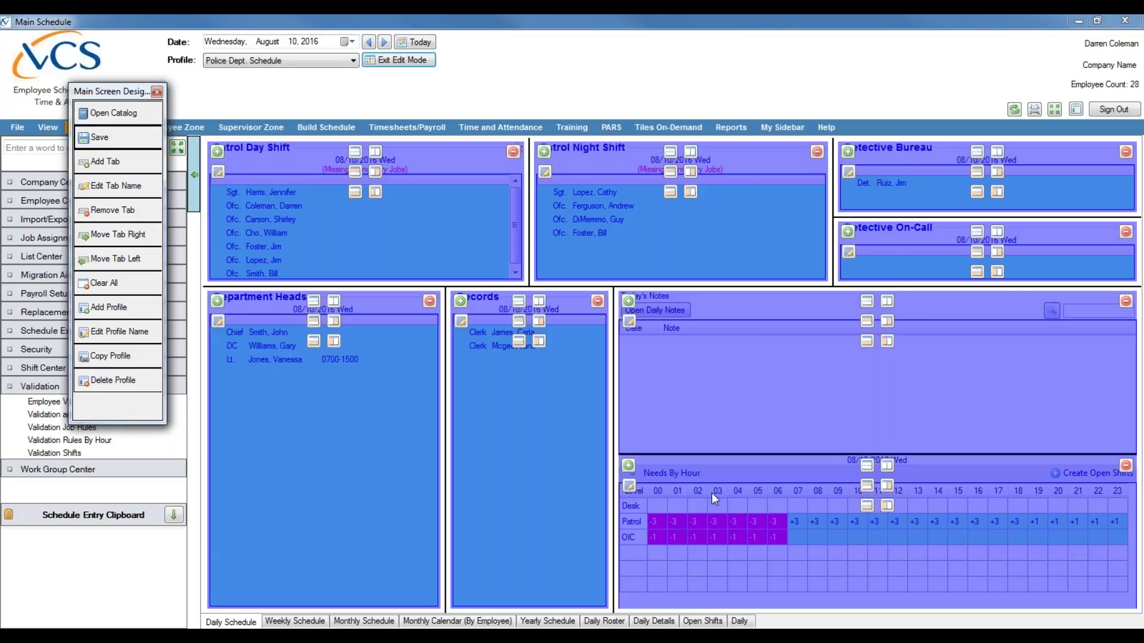
pyautogui.click(629, 486)
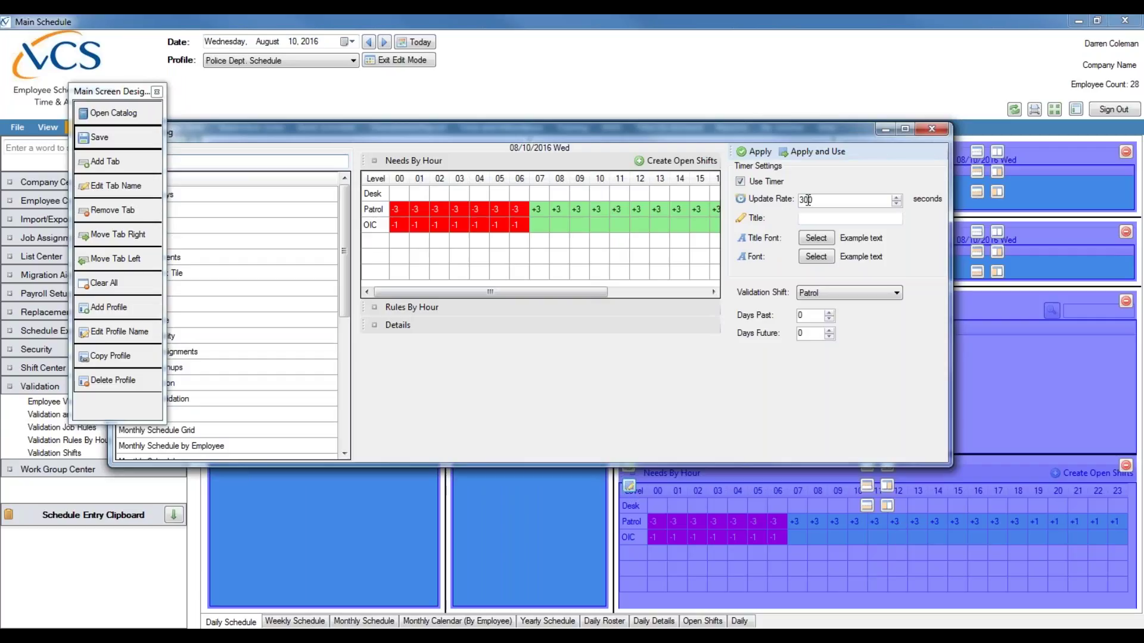
pyautogui.click(839, 216)
pyautogui.write('Patrol/OIC')
# Step: Set the Patrol/OIC tile's title font to Microsoft Sans Serif bold, size 11, and apply the settings to the dashboard
pyautogui.click(828, 237)
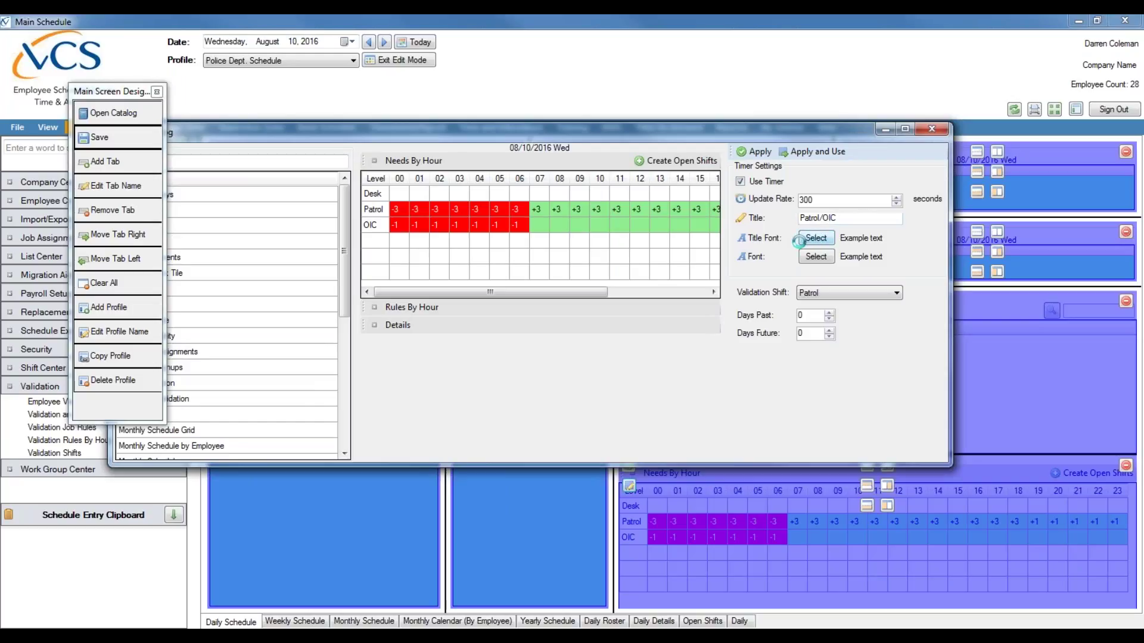
pyautogui.click(559, 224)
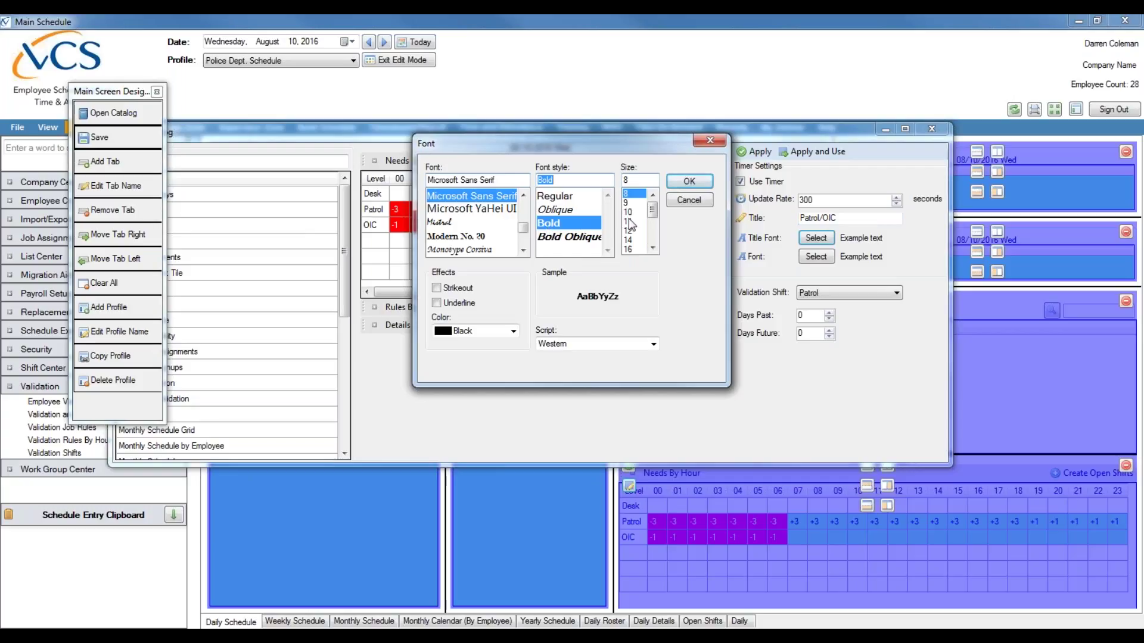
pyautogui.click(690, 181)
pyautogui.click(784, 152)
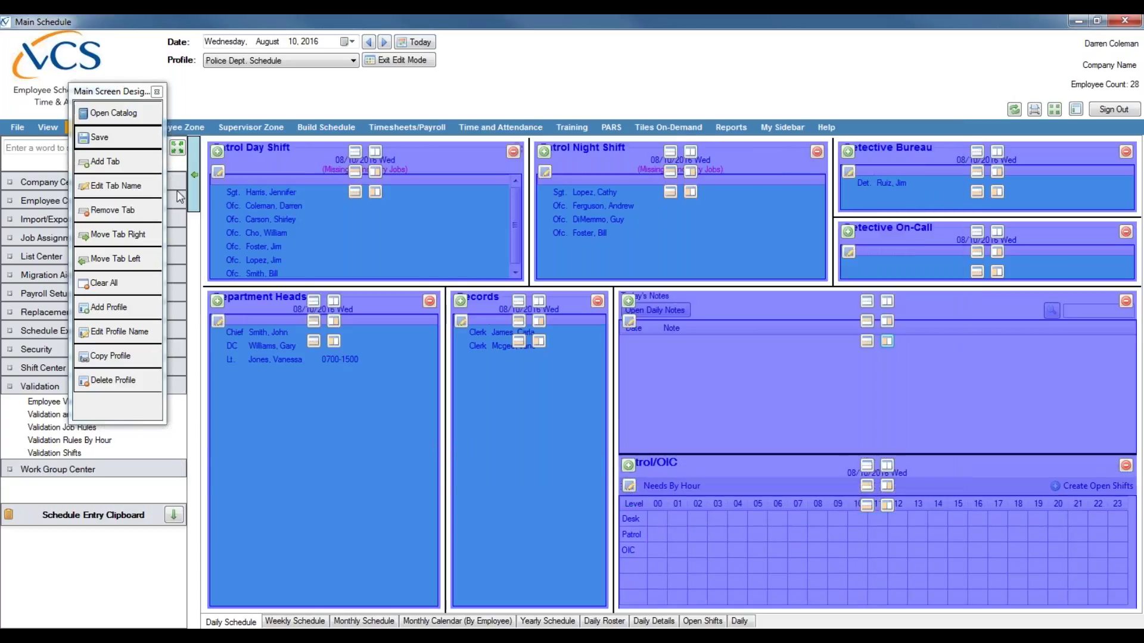
pyautogui.click(411, 60)
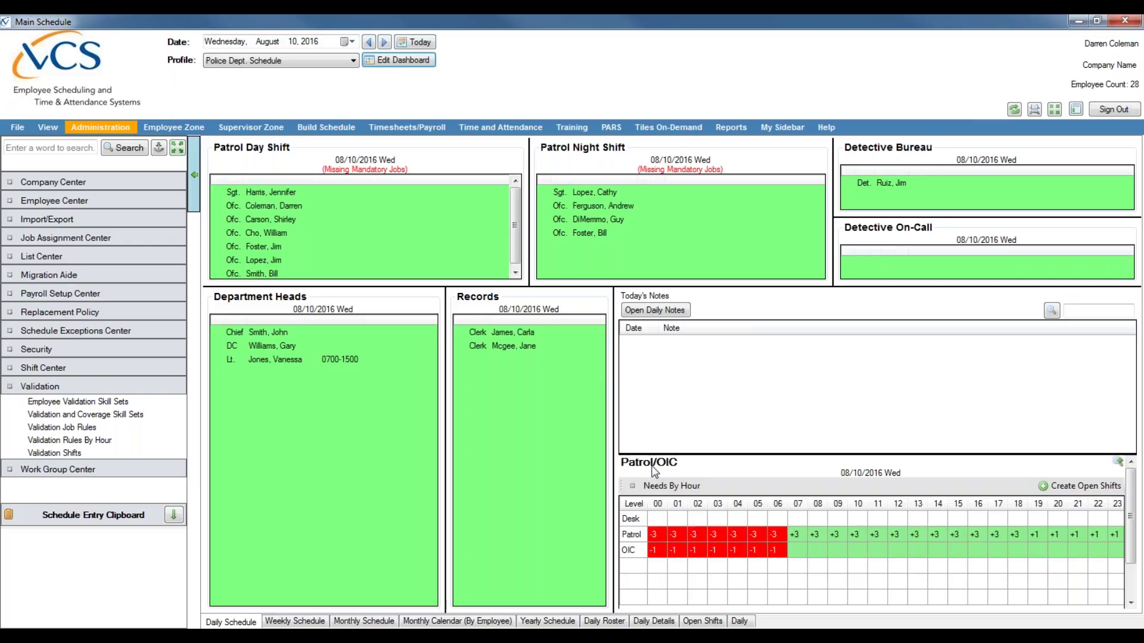
# Step: Split the Today's Notes pane with an empty pane beneath it, and lower the upper edge of the Patrol/OIC pane slightly
pyautogui.click(399, 59)
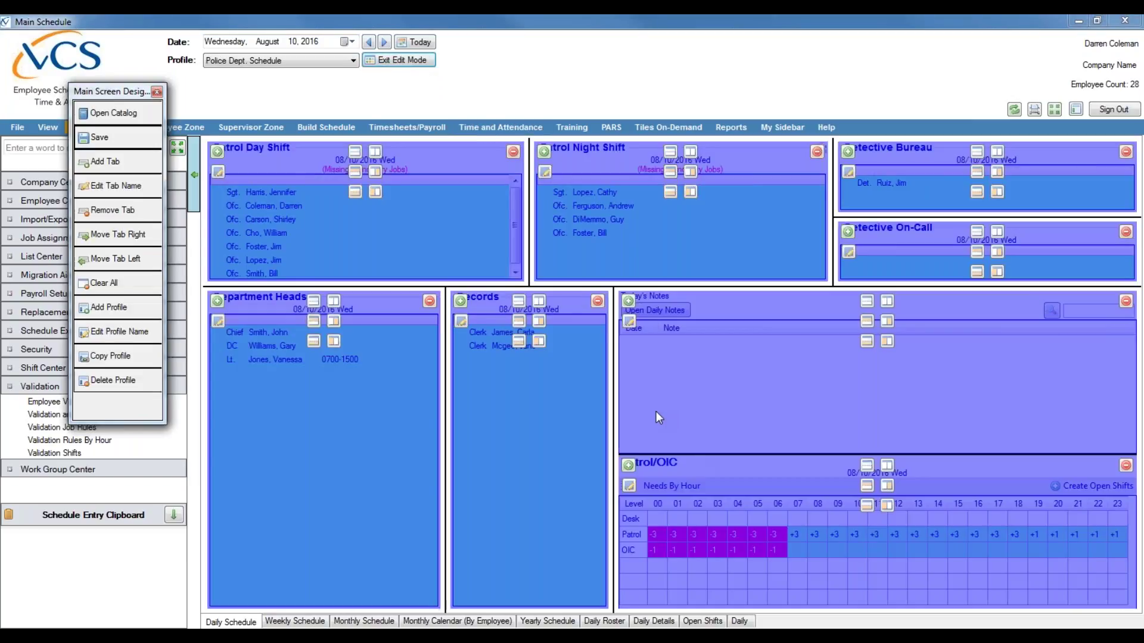
pyautogui.click(867, 321)
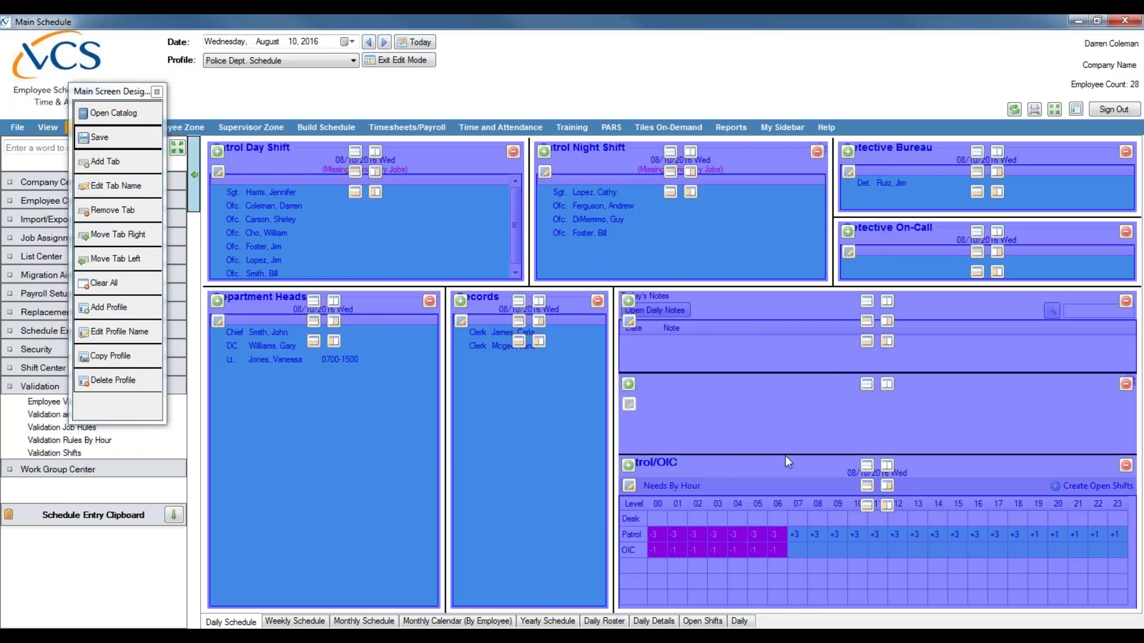
pyautogui.moveTo(787, 455); pyautogui.dragTo(789, 478)
# Step: Choose the Hourly Validation tile for the empty pane, with its timer enabled at 300 seconds and Desk/DSP as the validation shift
pyautogui.click(629, 396)
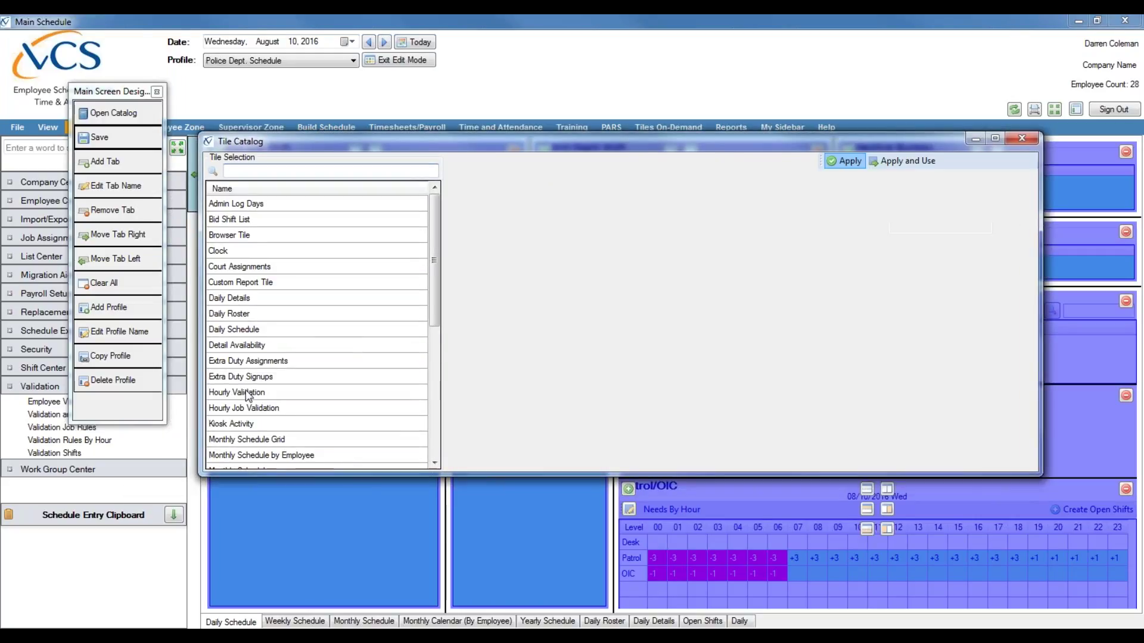
pyautogui.click(262, 392)
pyautogui.click(829, 192)
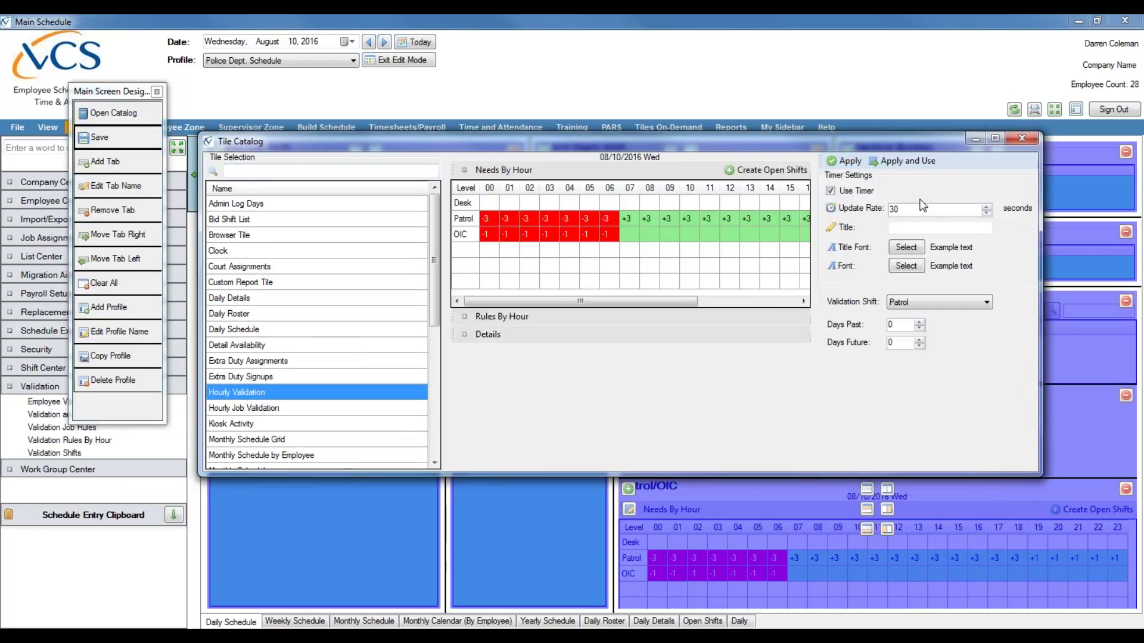
pyautogui.write('0')
pyautogui.click(968, 303)
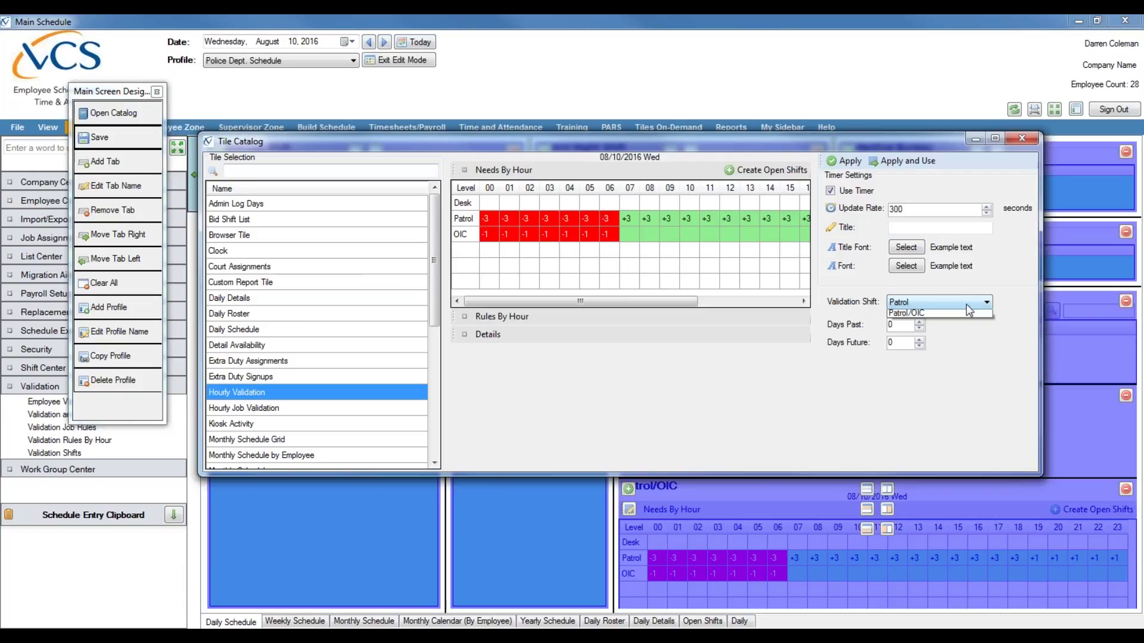
pyautogui.click(942, 326)
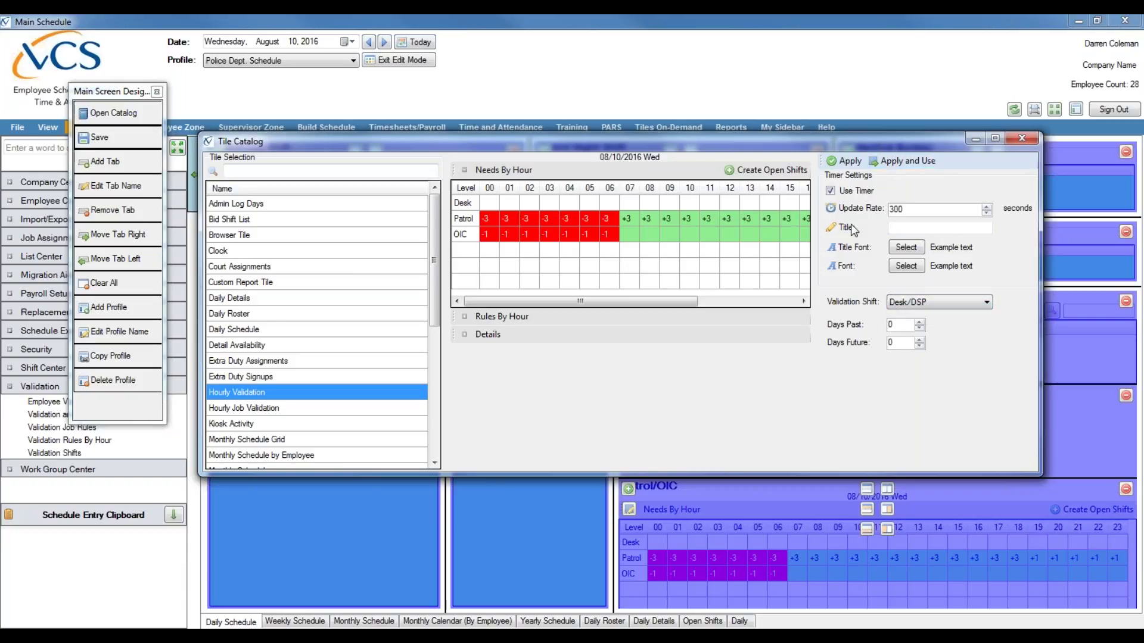
# Step: Title the new tile Desk/DSP and set its title font to Microsoft Sans Serif bold, size 11
pyautogui.click(892, 225)
pyautogui.write('Desk/DSP')
pyautogui.click(906, 246)
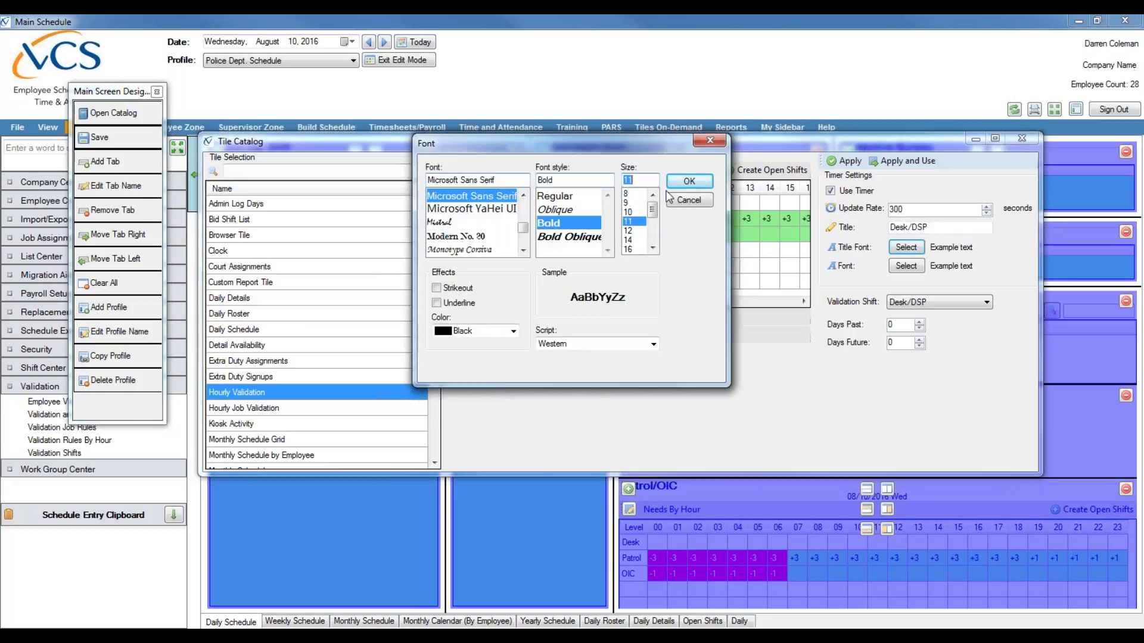
pyautogui.press('Return')
# Step: Place the Desk/DSP tile in its pane and save the dashboard layout, leaving edit mode
pyautogui.click(885, 160)
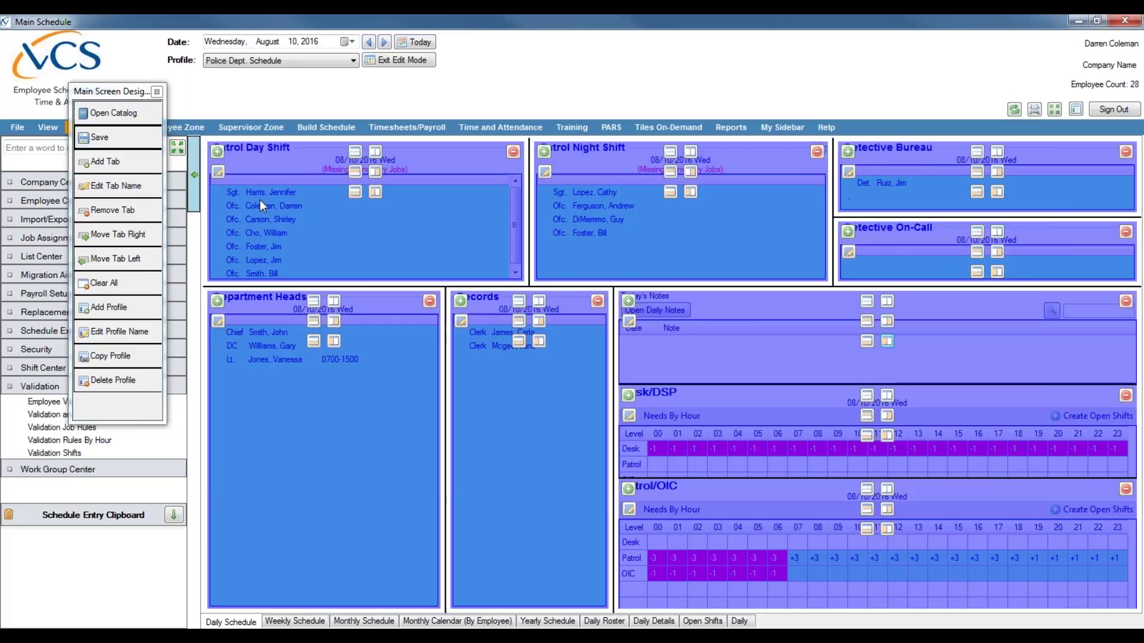
pyautogui.click(119, 138)
pyautogui.click(399, 60)
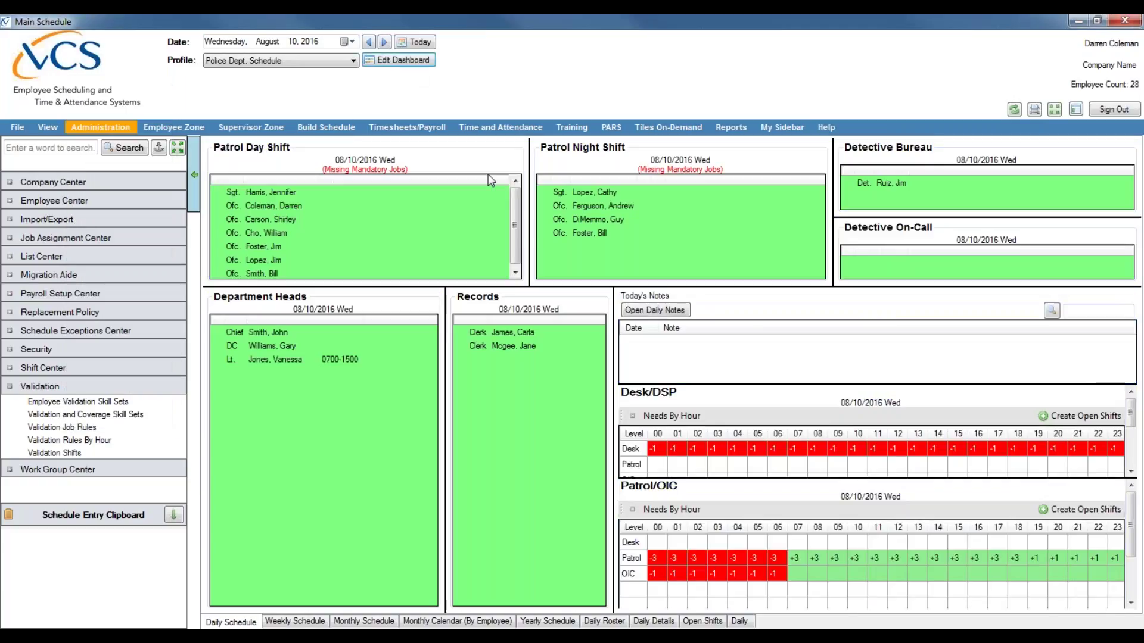